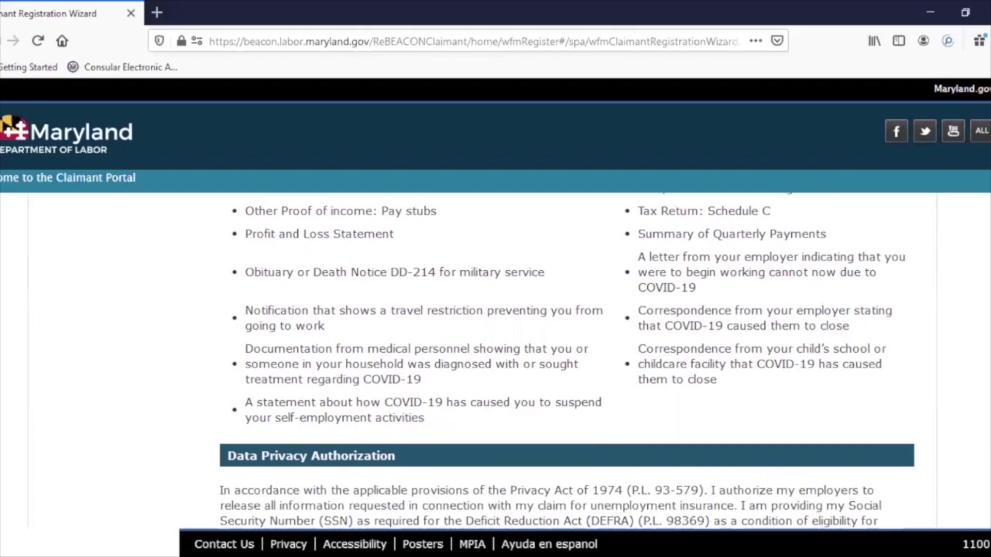
- Accept the Data Privacy Authorization by ticking 'I have read and agree with the above'
scroll(567, 362, down, 5)
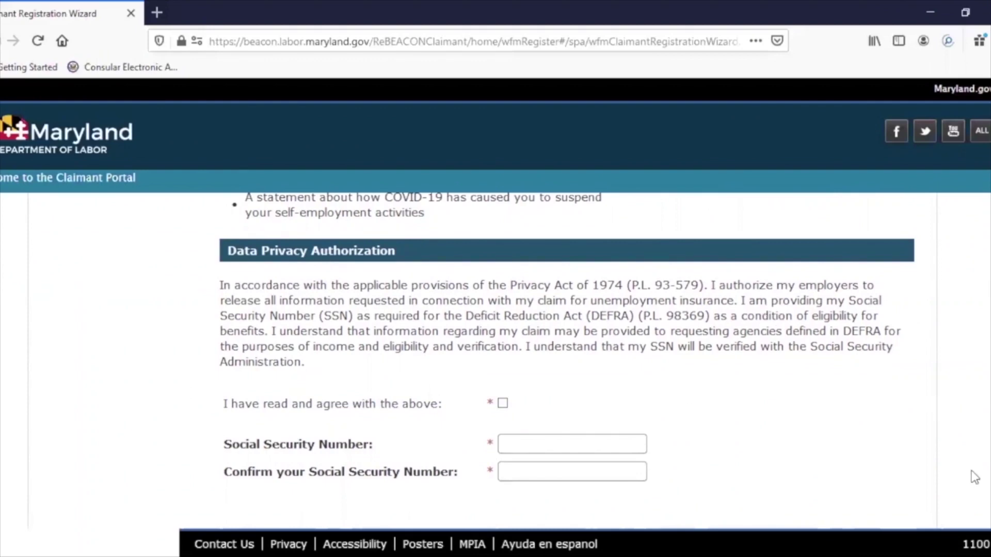
scroll(500, 343, down, 2)
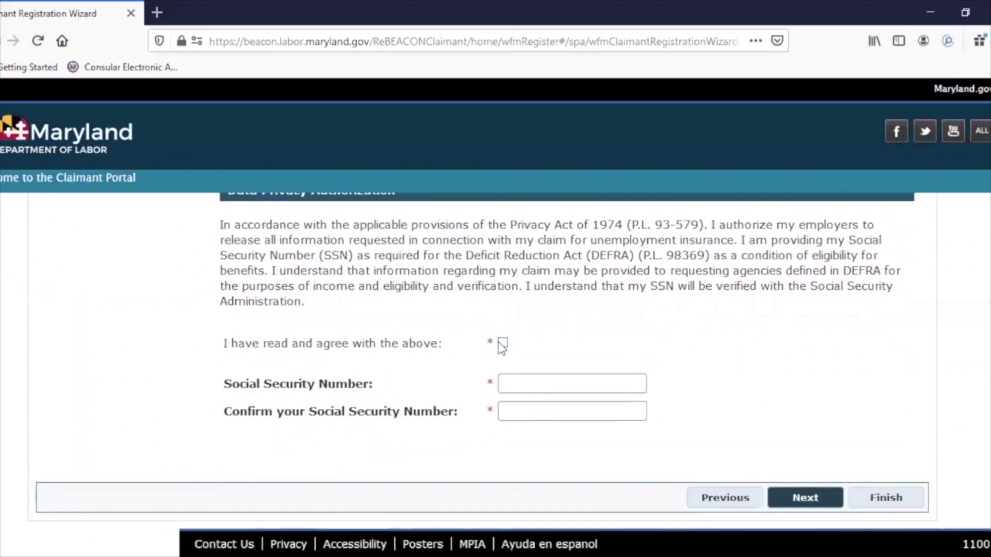
click(500, 343)
- Enter the Social Security Number, then retype it in the confirmation field
click(549, 384)
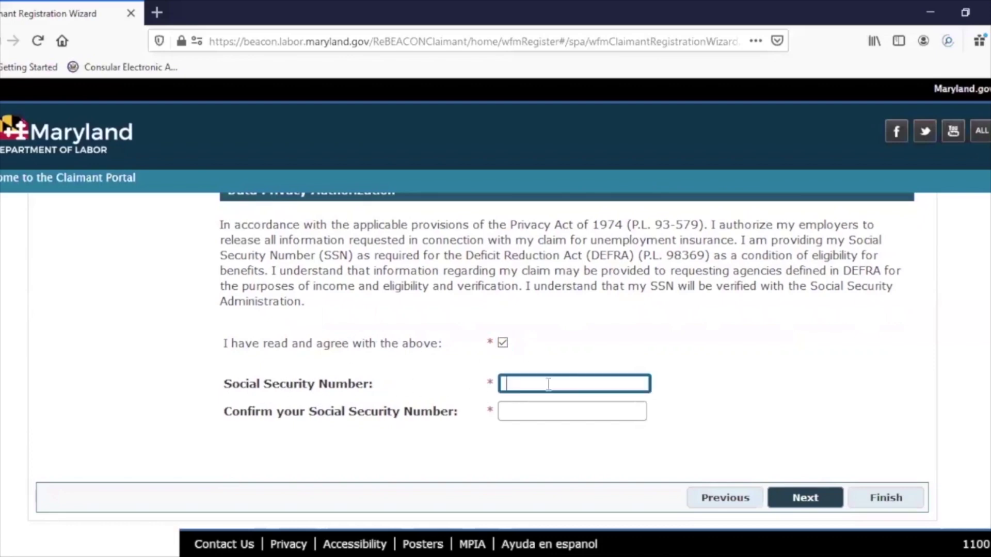
click(549, 384)
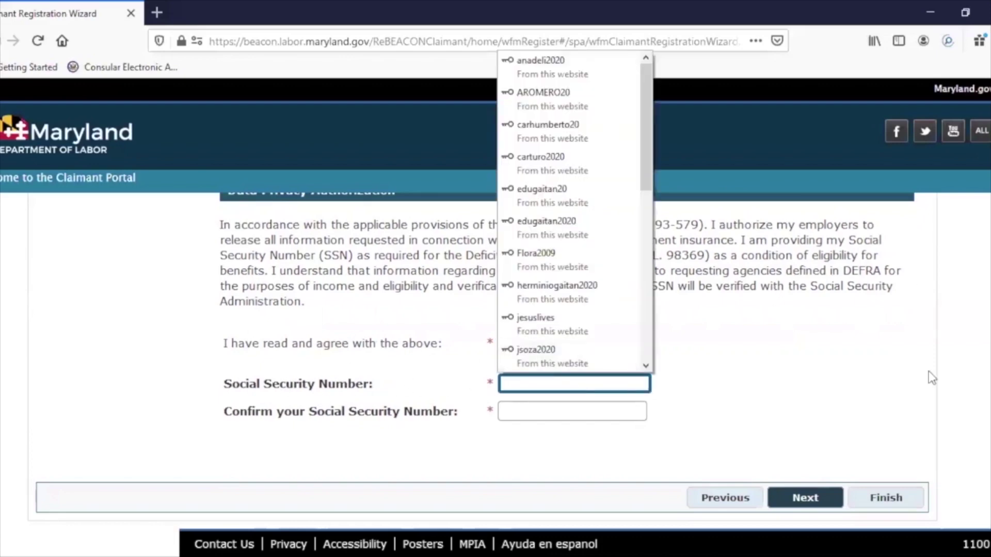
click(834, 327)
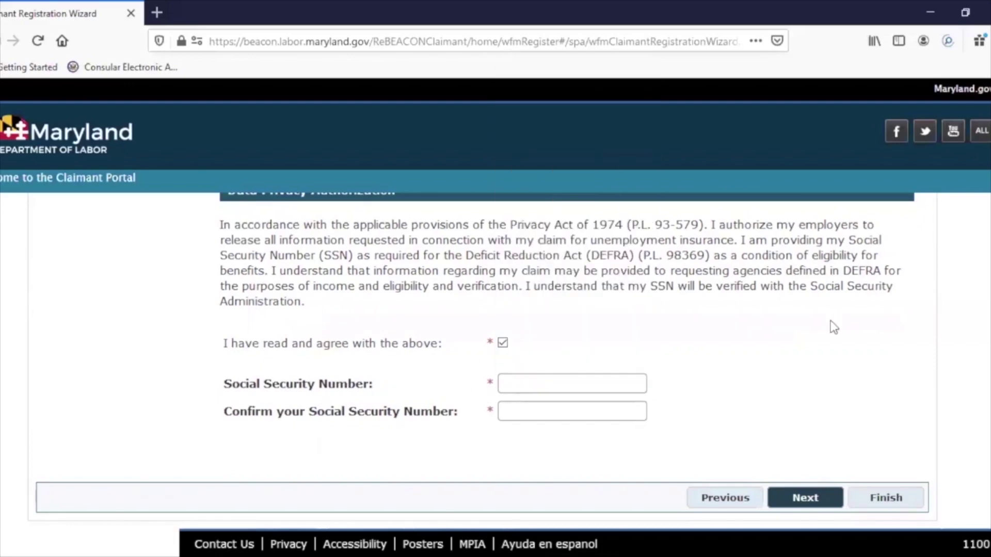
click(596, 380)
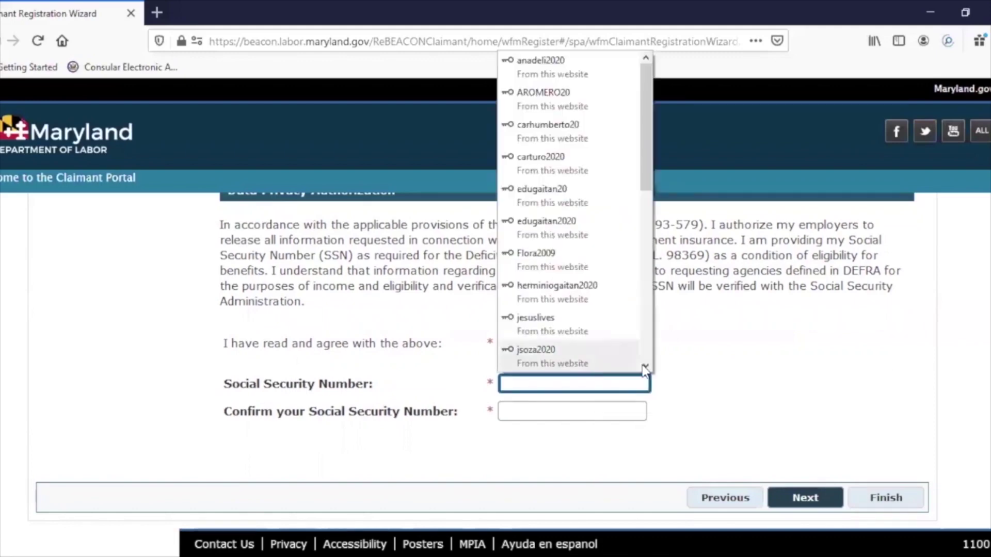
drag(642, 153, 623, 357)
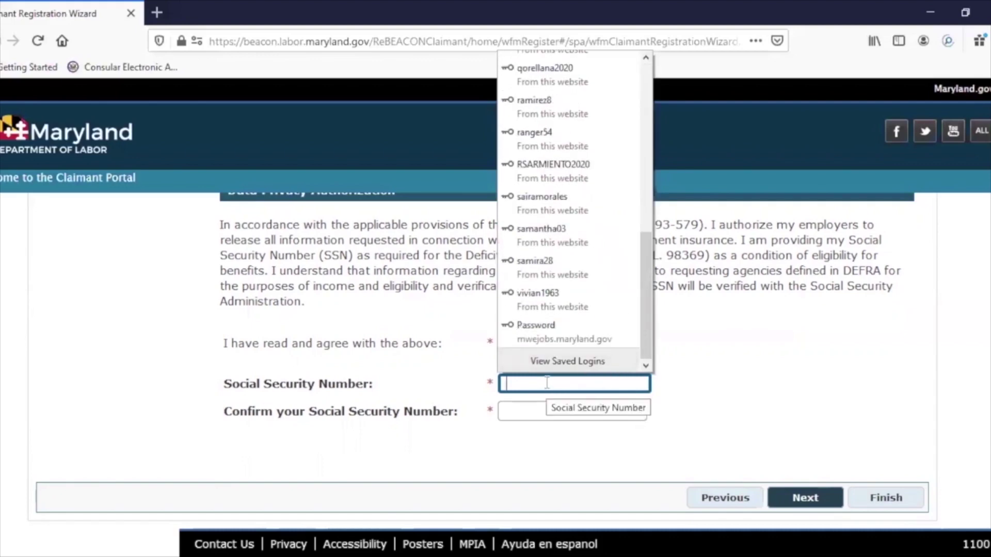
text(1)
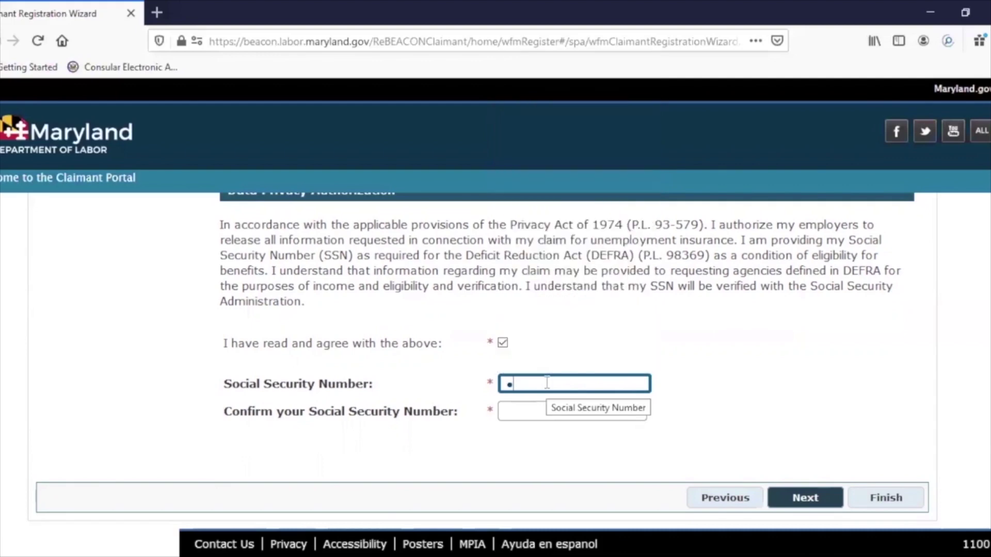
text(234567890)
click(546, 413)
text(123)
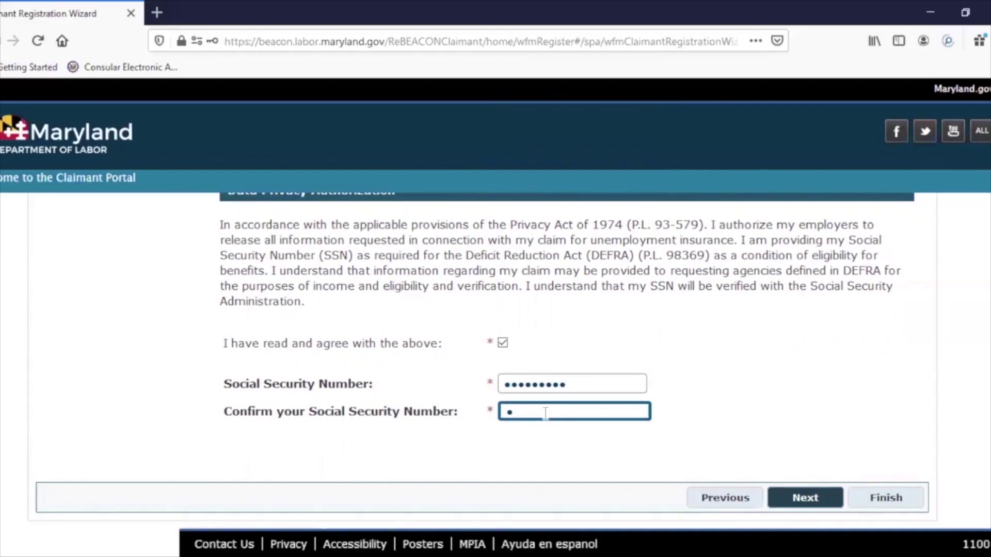
text(456789)
- Advance to the Claimant Authentication page
click(794, 501)
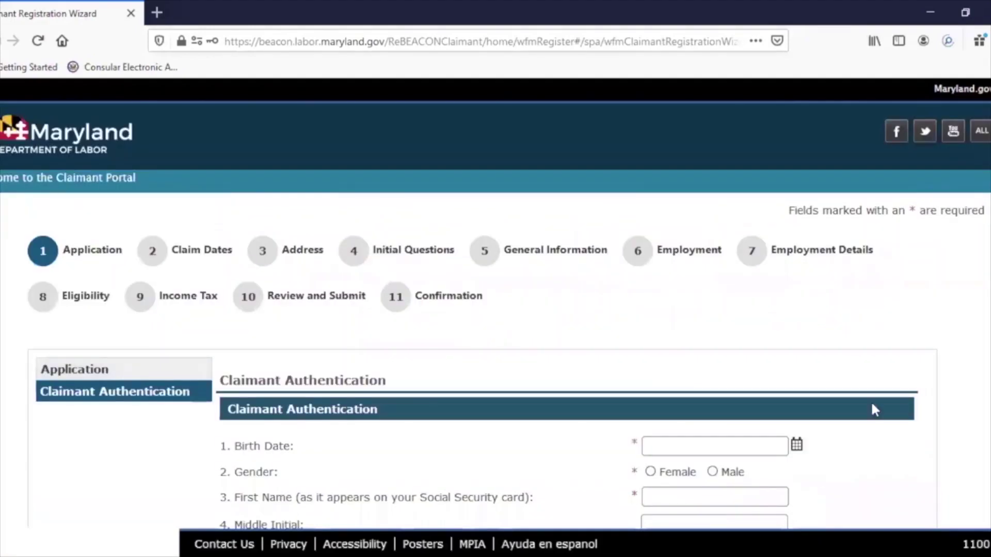
scroll(506, 361, down, 3)
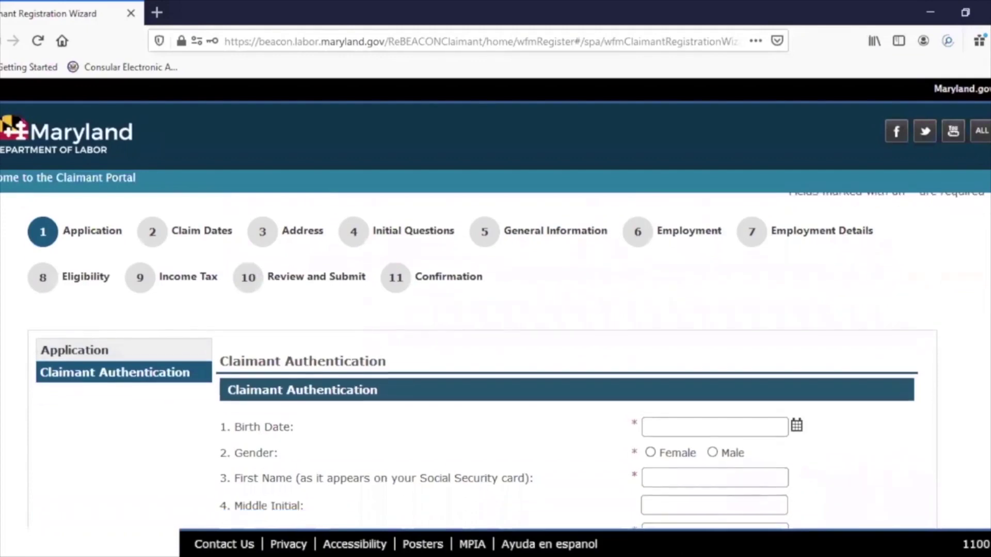
scroll(506, 361, down, 1)
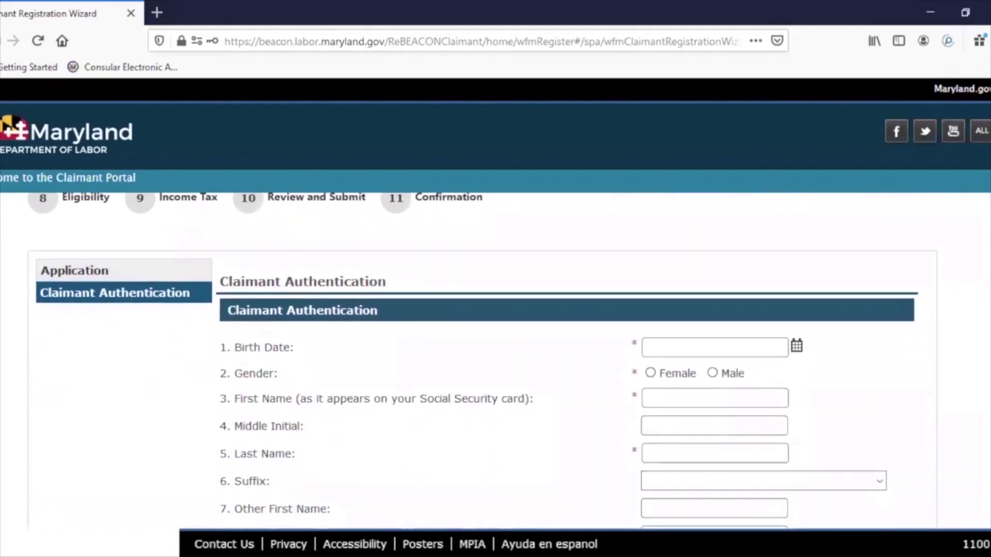
scroll(506, 361, down, 2)
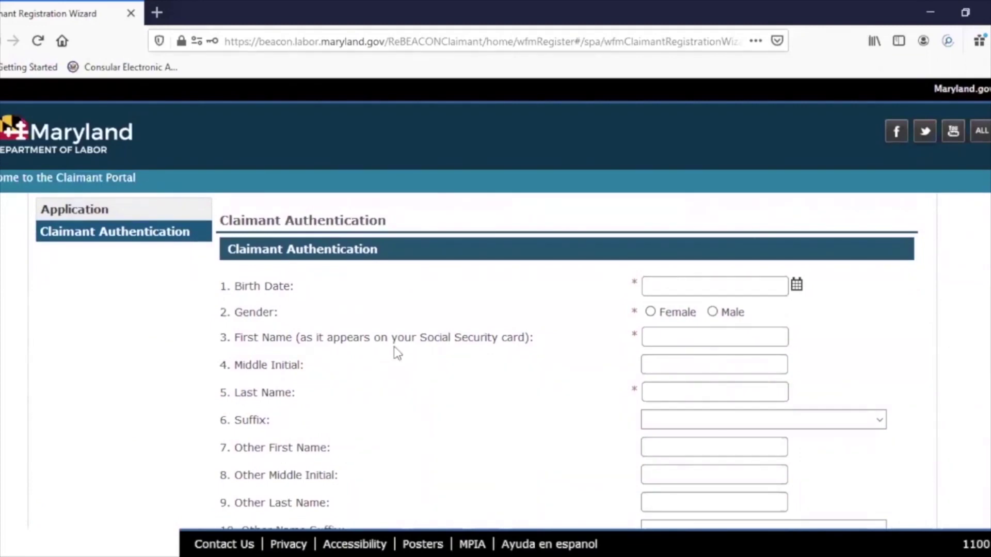
- Enter birth date 01/01/1999 and set the gender to Male
click(648, 288)
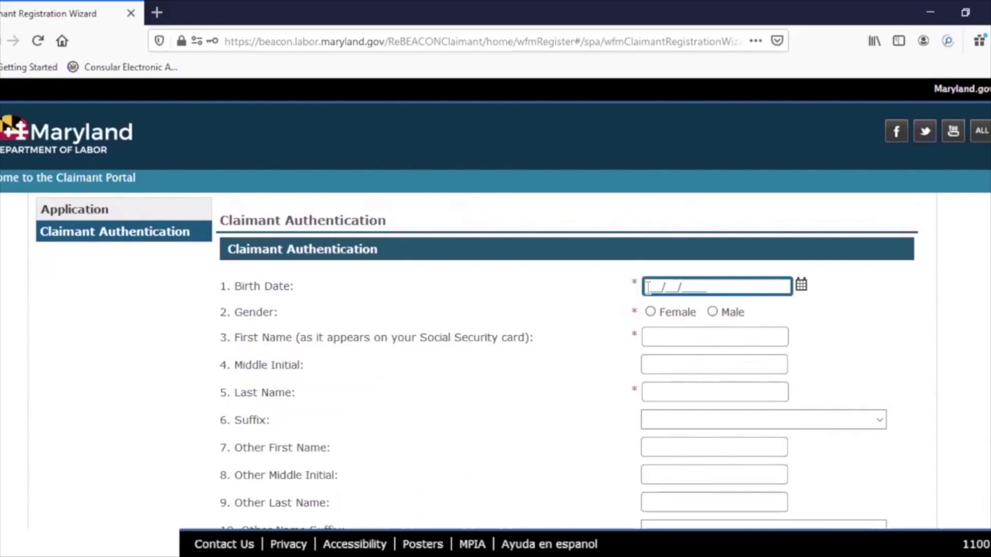
text(01/01/1999)
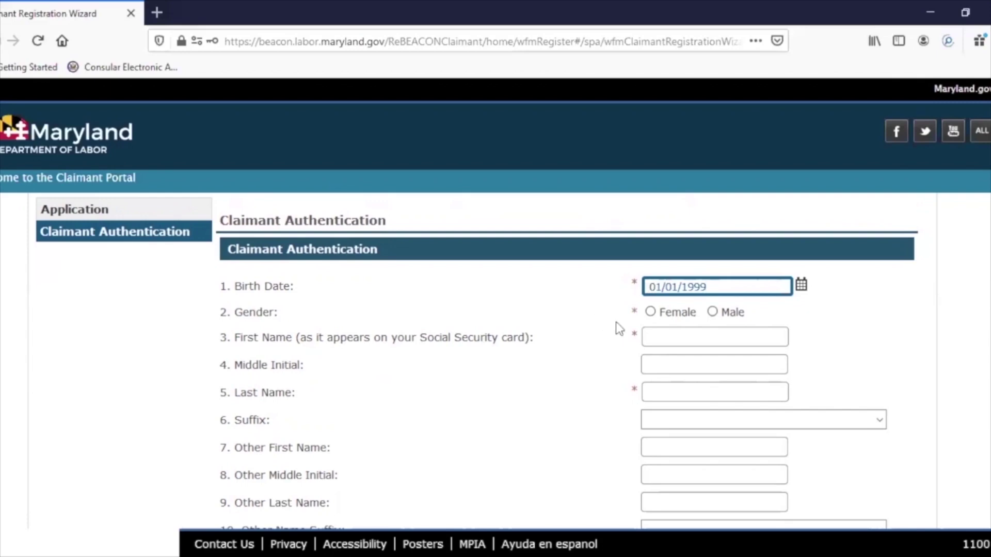
click(712, 312)
scroll(712, 311, down, 2)
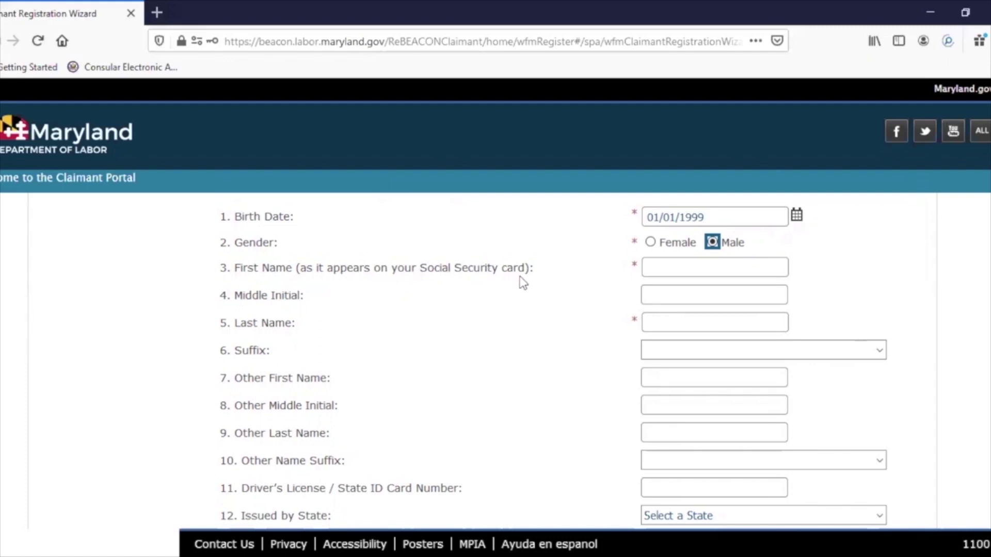
- Fill in the claimant's first name, middle initial and last name
click(646, 268)
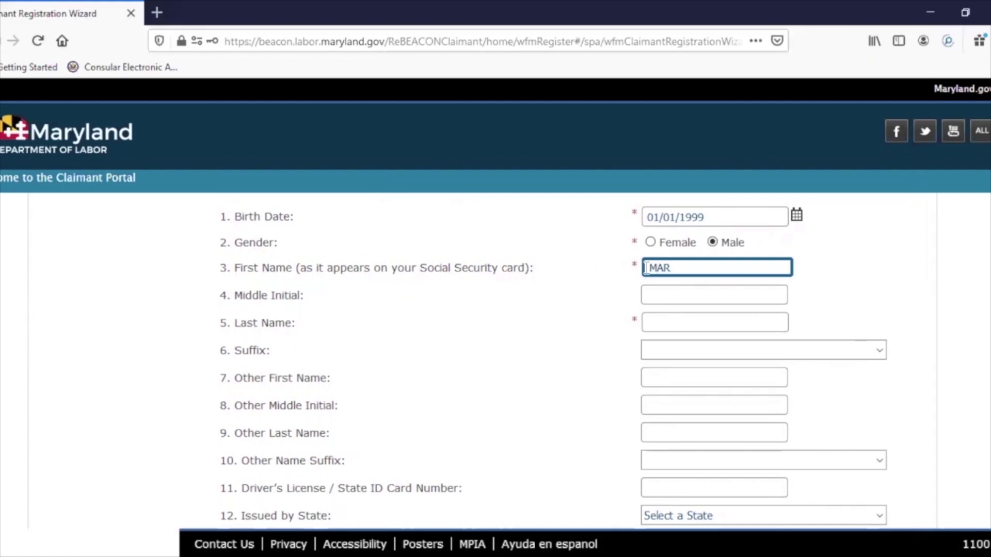
key(Tab)
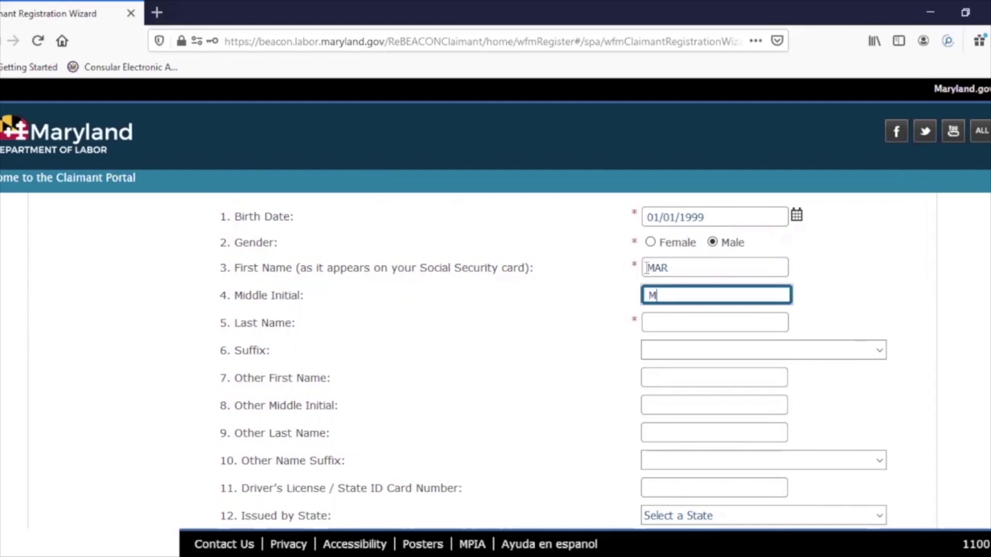
key(Tab)
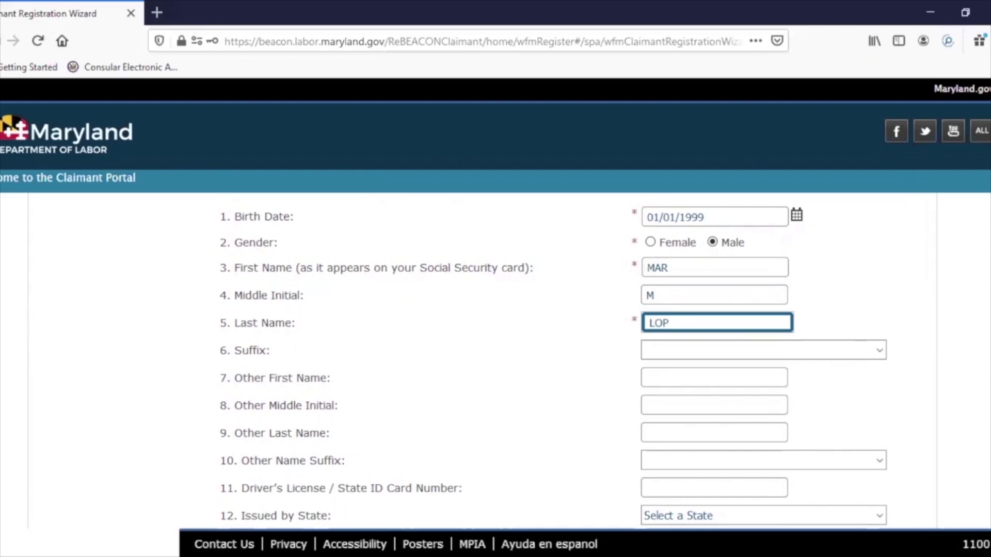
scroll(568, 362, down, 2)
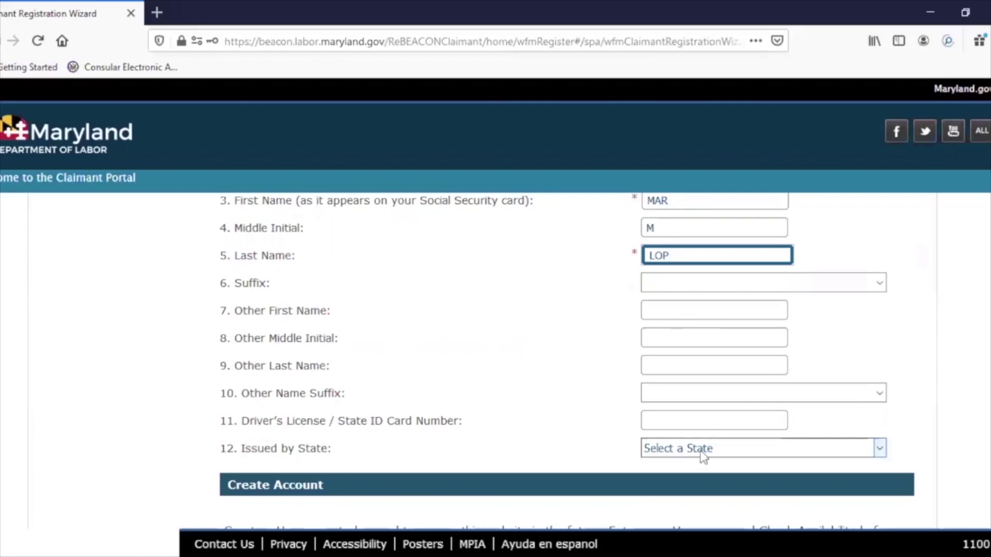
- Enter the account username, fix its spelling, and check its availability
scroll(957, 483, down, 3)
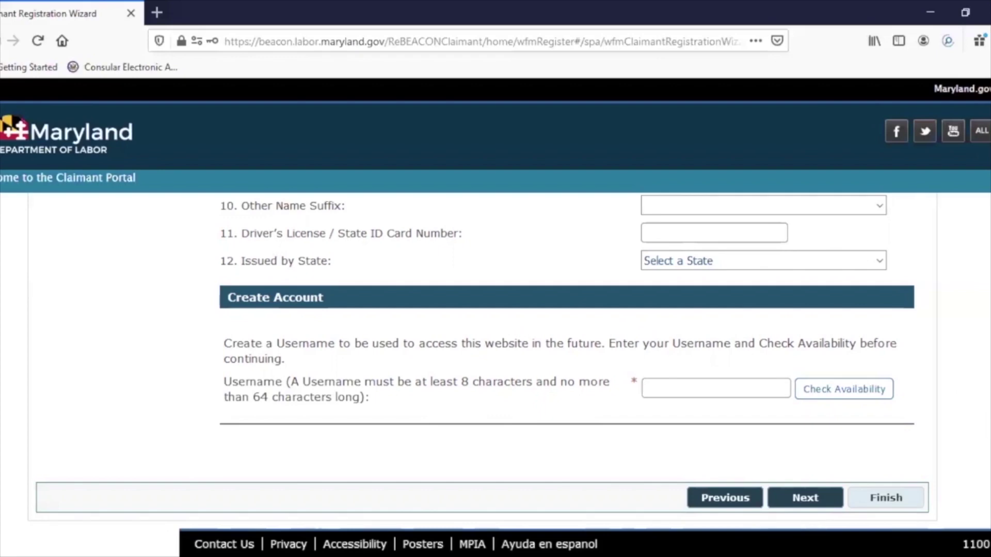
scroll(484, 360, up, 3)
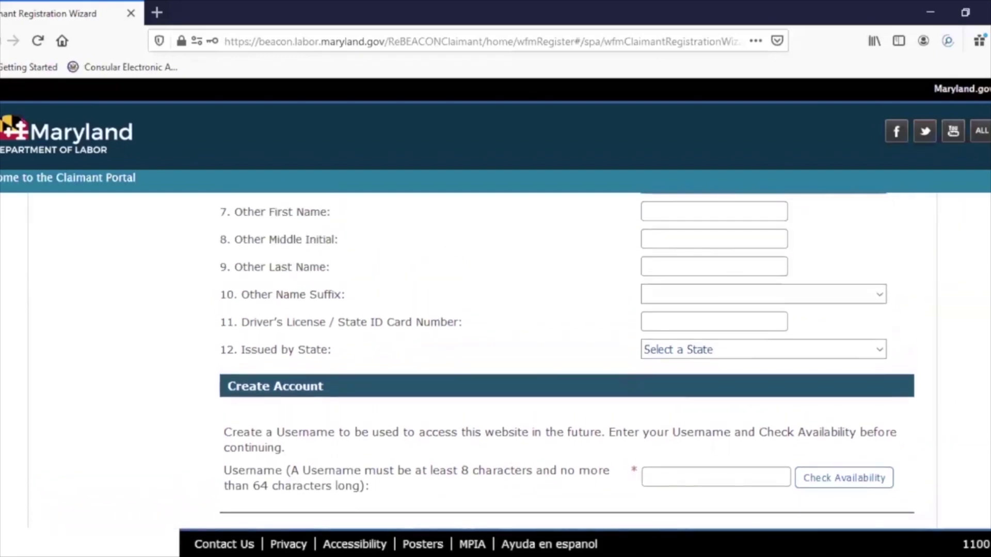
scroll(566, 361, down, 3)
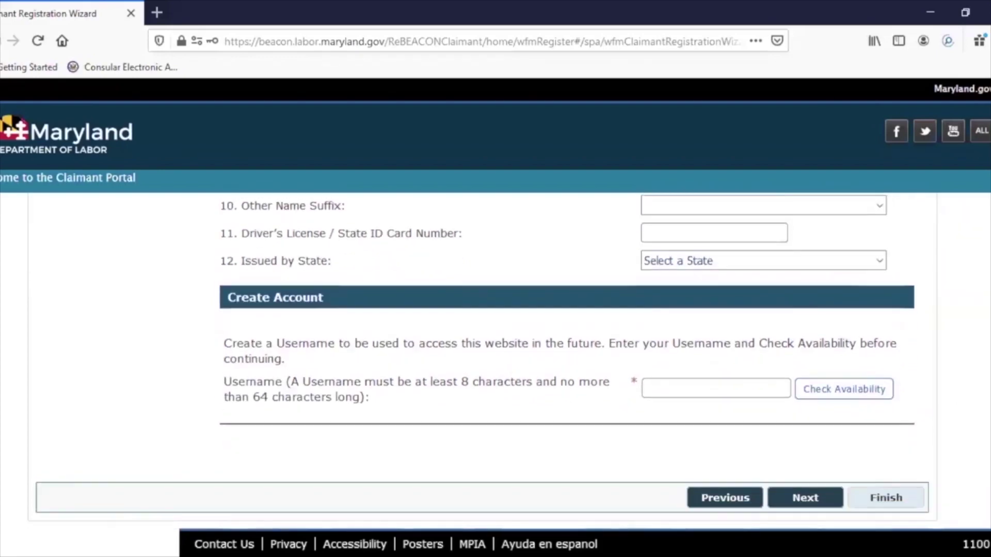
click(663, 387)
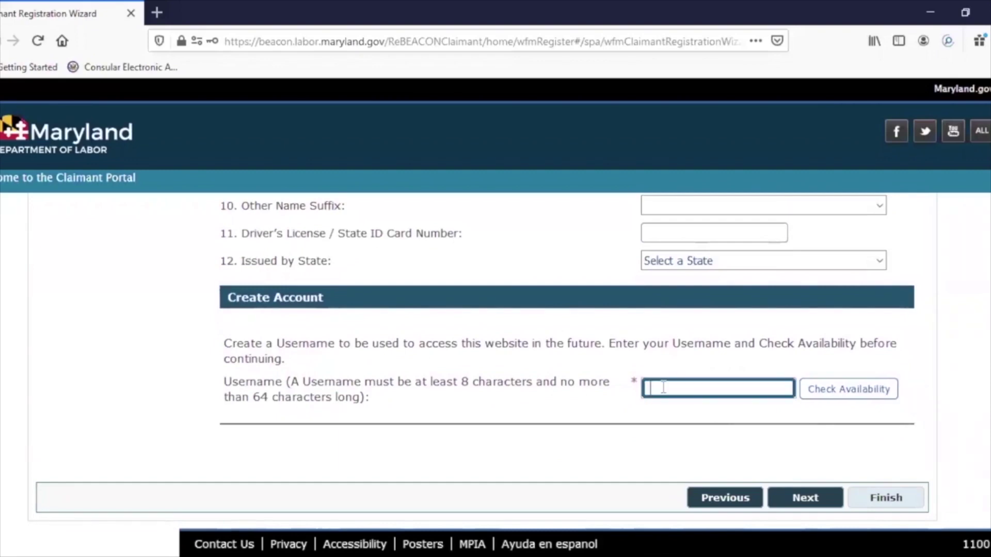
text(lec)
text(20)
scroll(802, 397, up, 1)
click(666, 398)
text(ar)
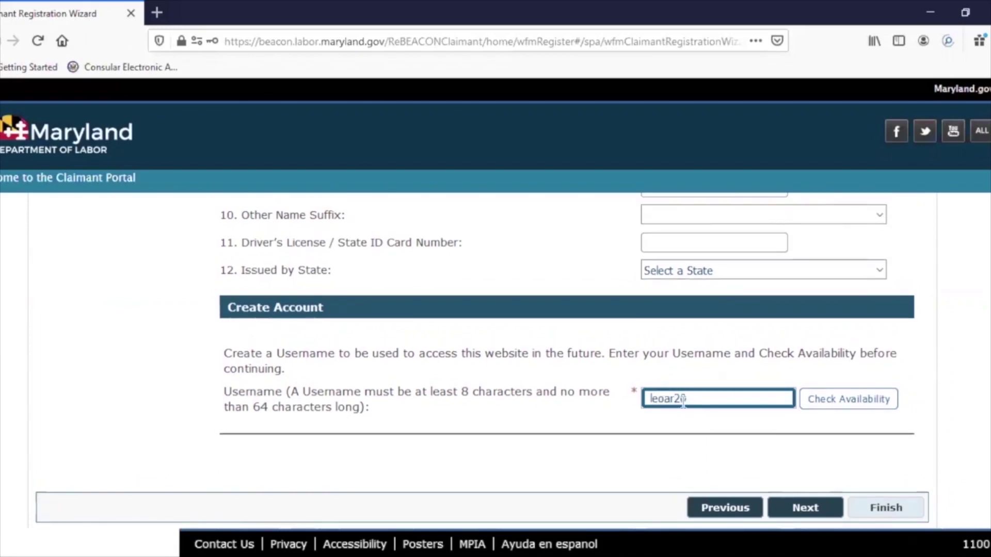
text(20)
click(845, 402)
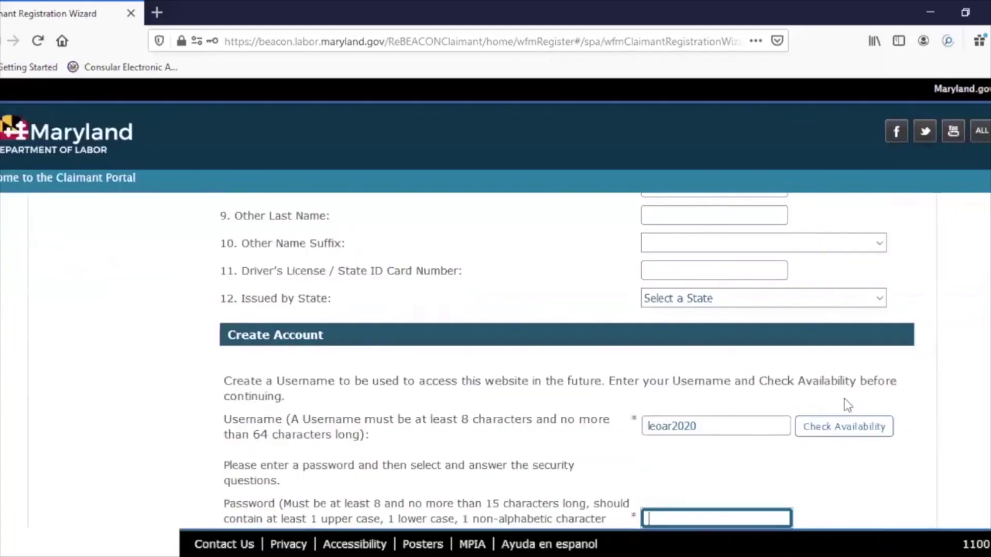
- Fill in the account password and security-question answers, then submit the account details
click(924, 428)
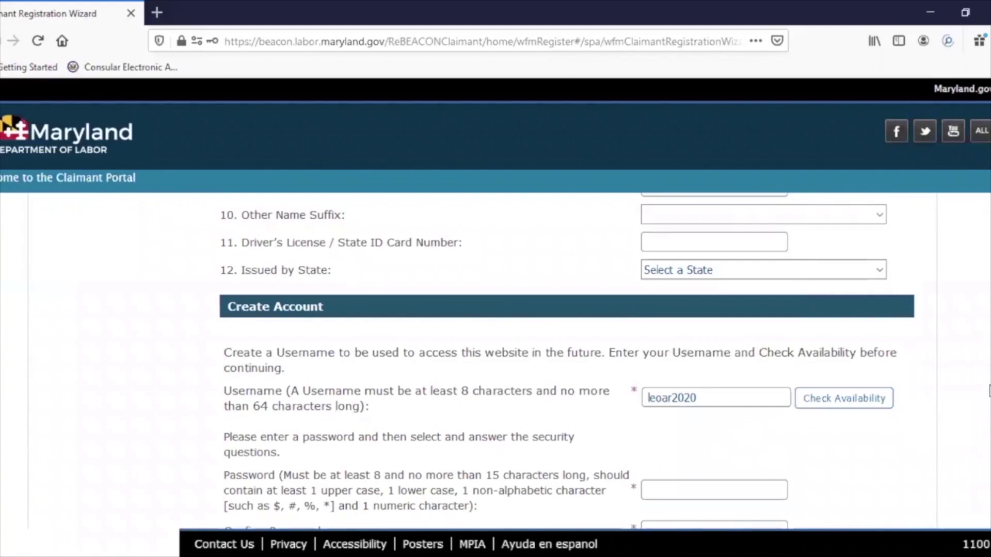
scroll(989, 390, down, 1)
scroll(561, 362, down, 4)
scroll(560, 362, up, 1)
scroll(560, 361, down, 2)
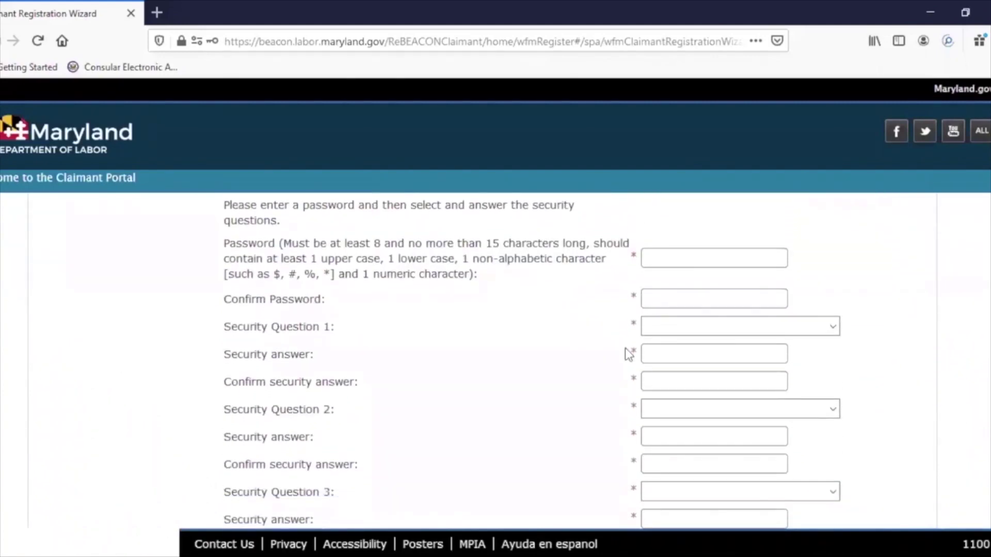
click(645, 257)
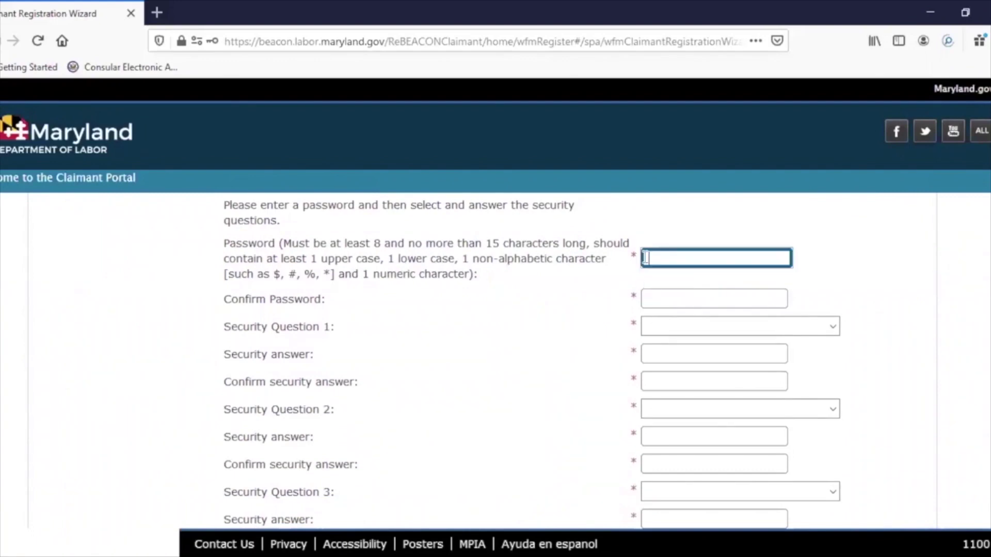
text(P)
text(****)
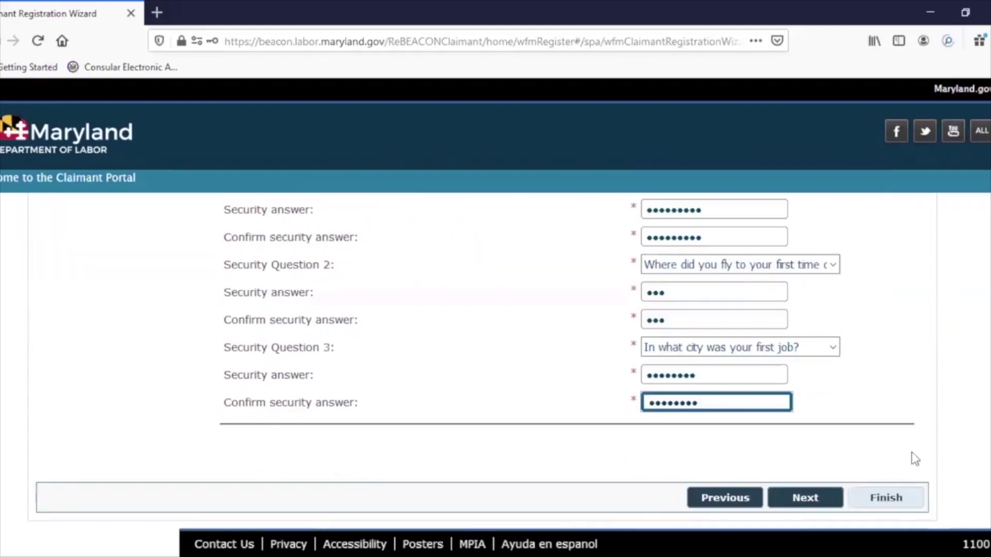
click(818, 501)
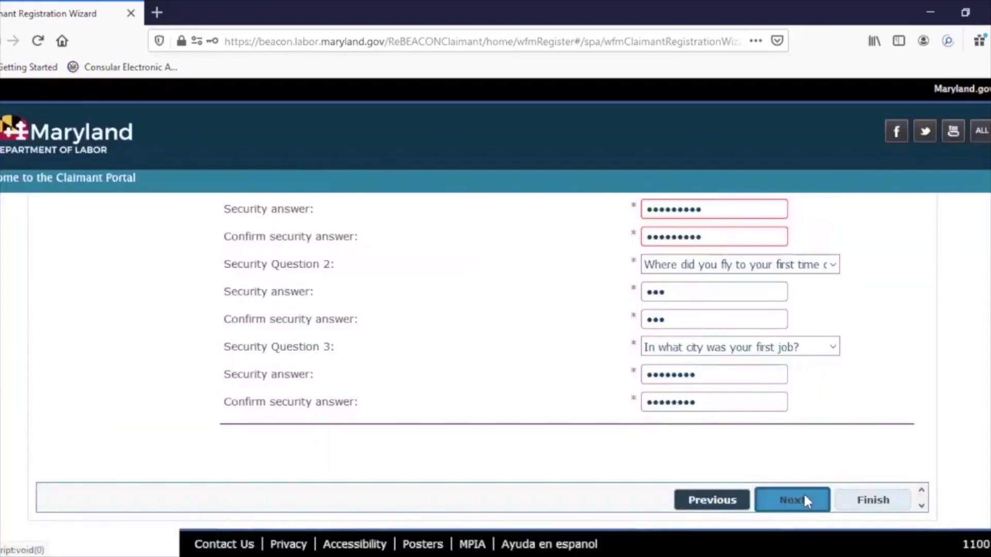
- Continue past the credentials confirmation page to the separation-date question
click(805, 501)
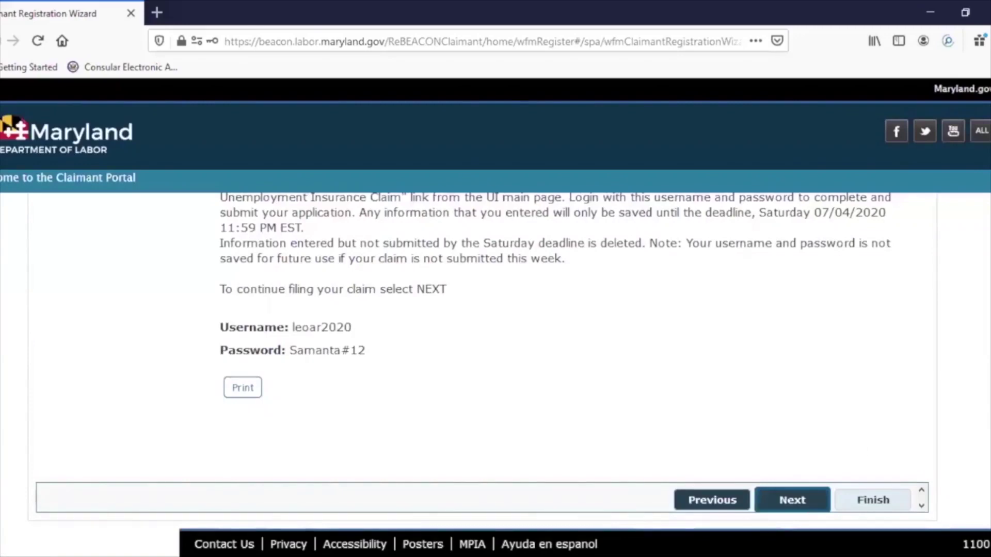
scroll(985, 307, up, 5)
scroll(983, 304, up, 1)
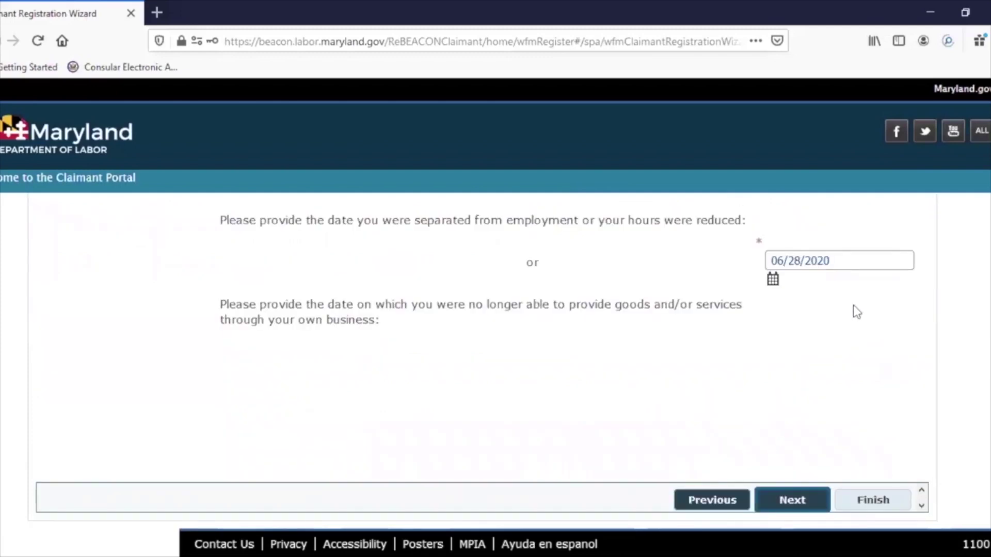
- Change the separation date from 06/28/2020 to 06/27/2020 and submit it
scroll(962, 312, up, 3)
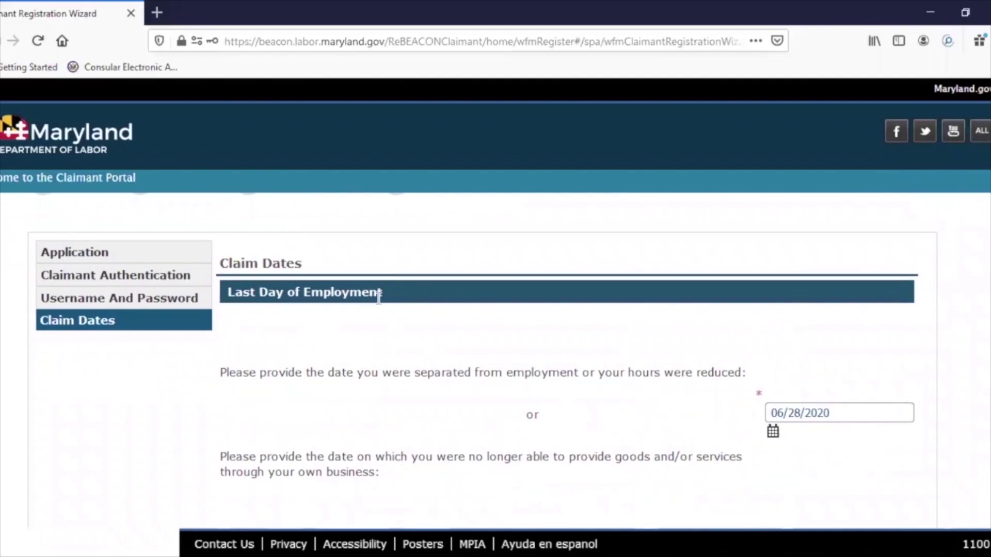
scroll(484, 361, down, 3)
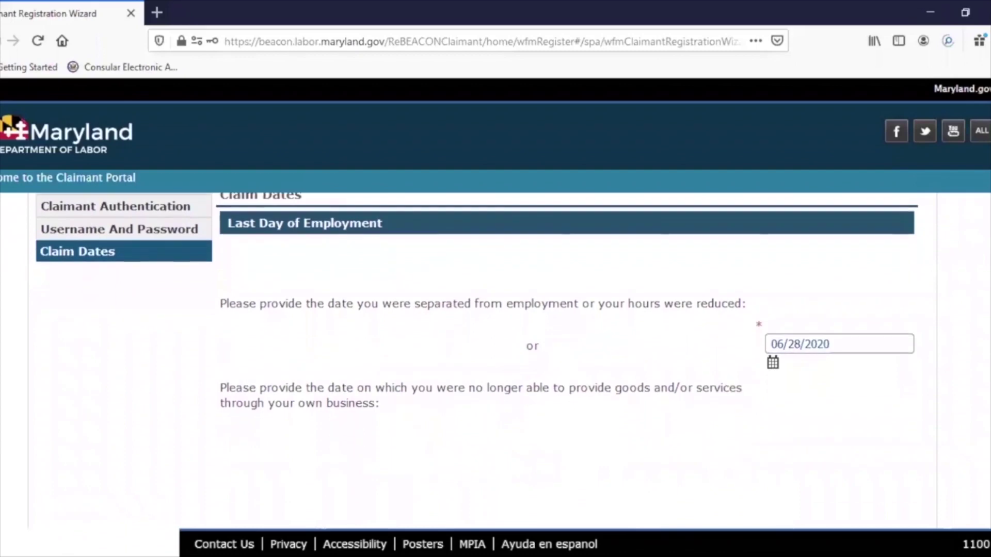
click(855, 339)
key(BackSpace)
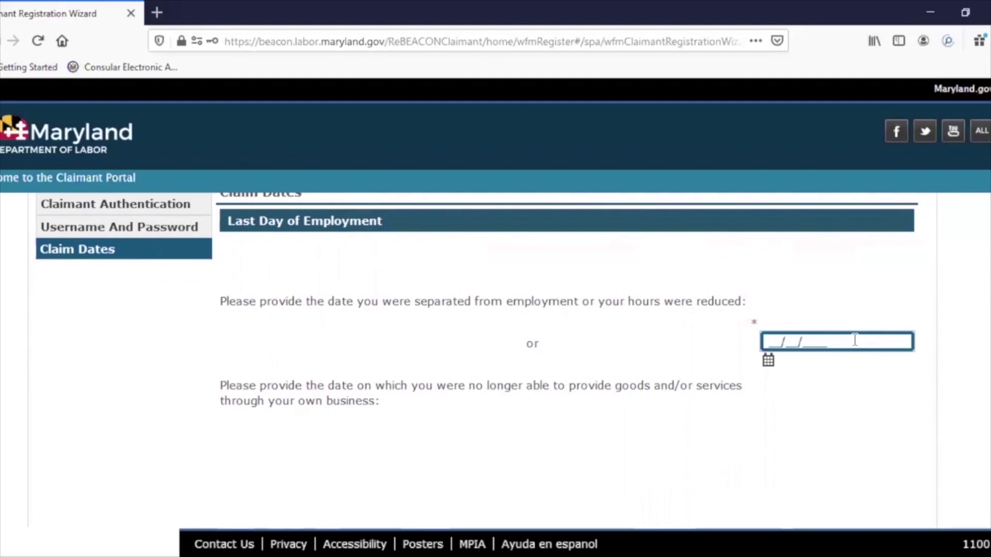
text(06272020)
scroll(860, 458, down, 3)
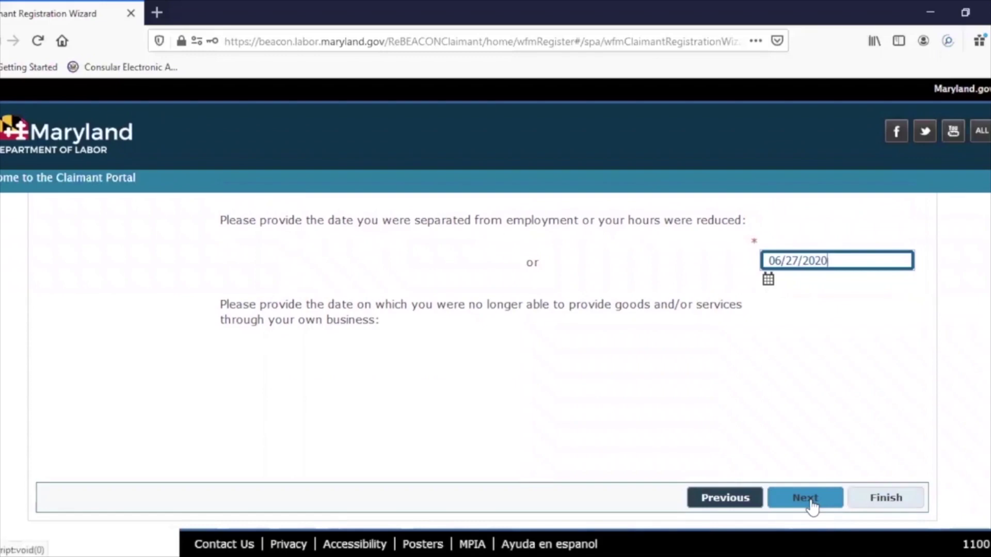
click(811, 506)
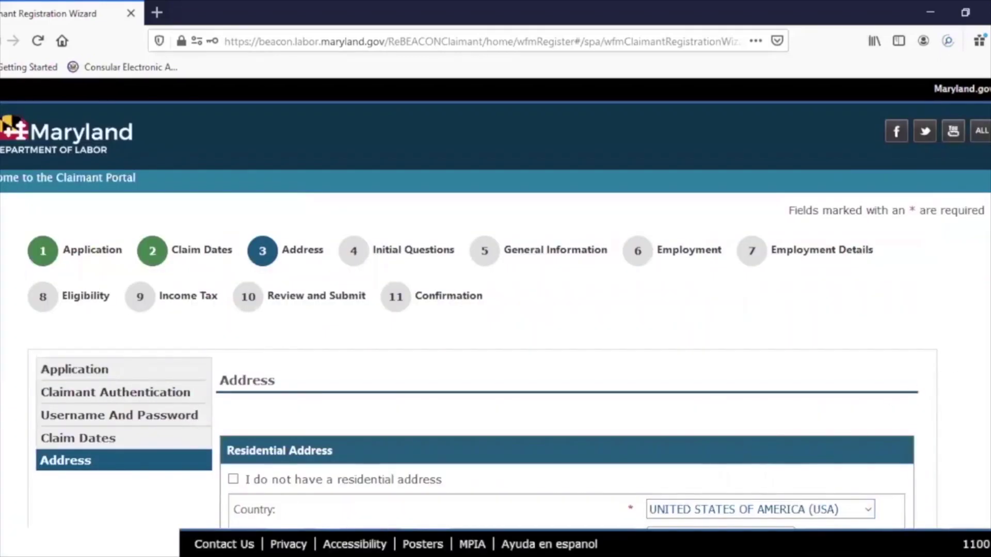
- Enter the residential street address and city, correcting the city's spelling
scroll(506, 361, down, 5)
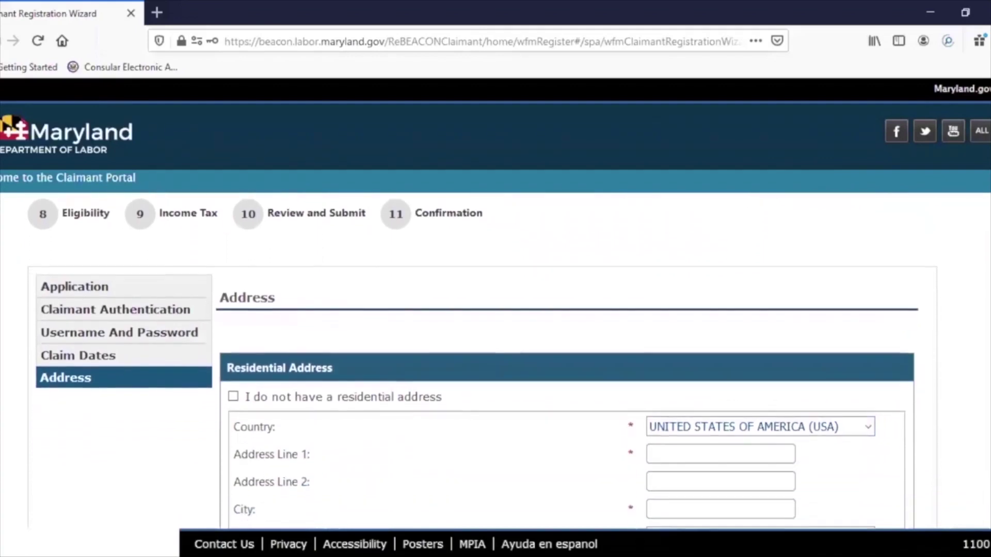
scroll(483, 361, down, 2)
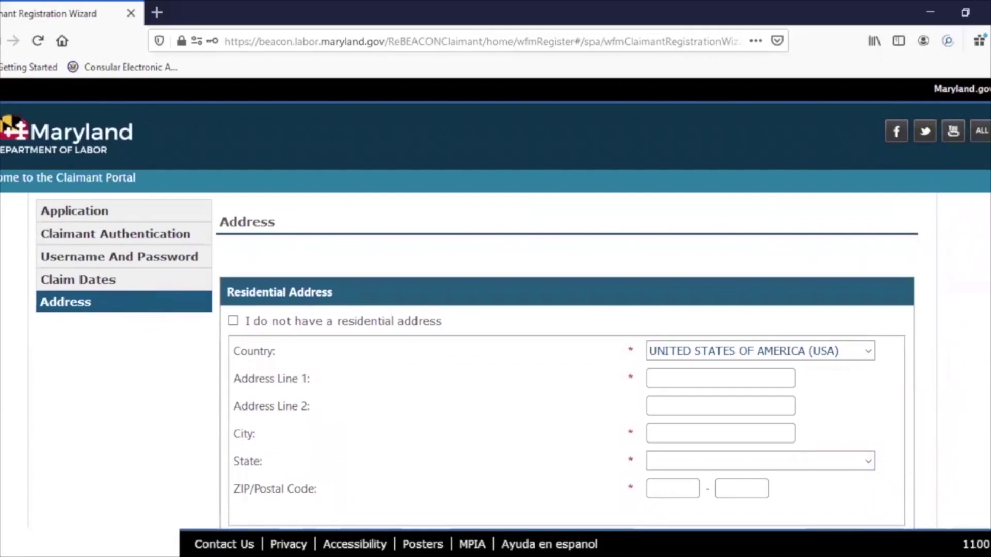
scroll(475, 361, down, 3)
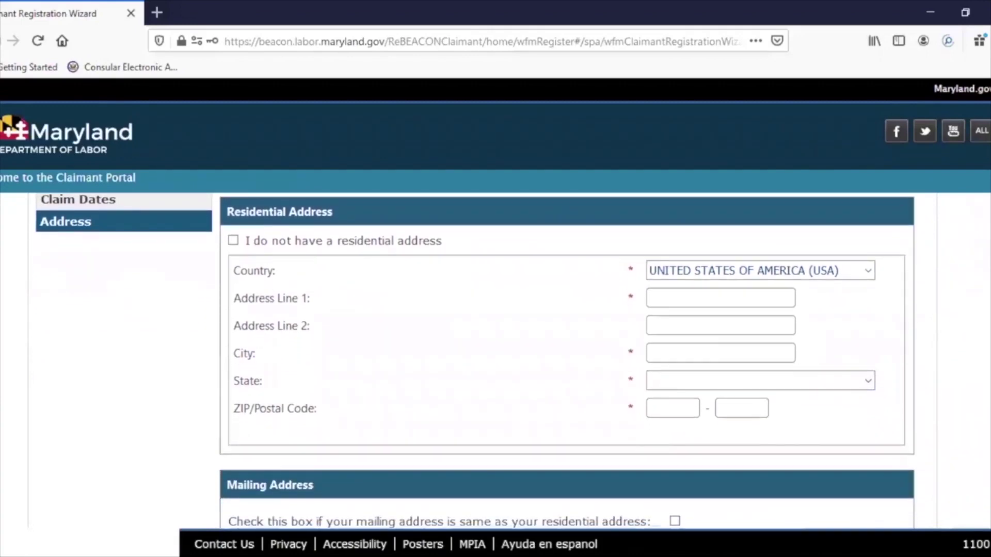
click(681, 298)
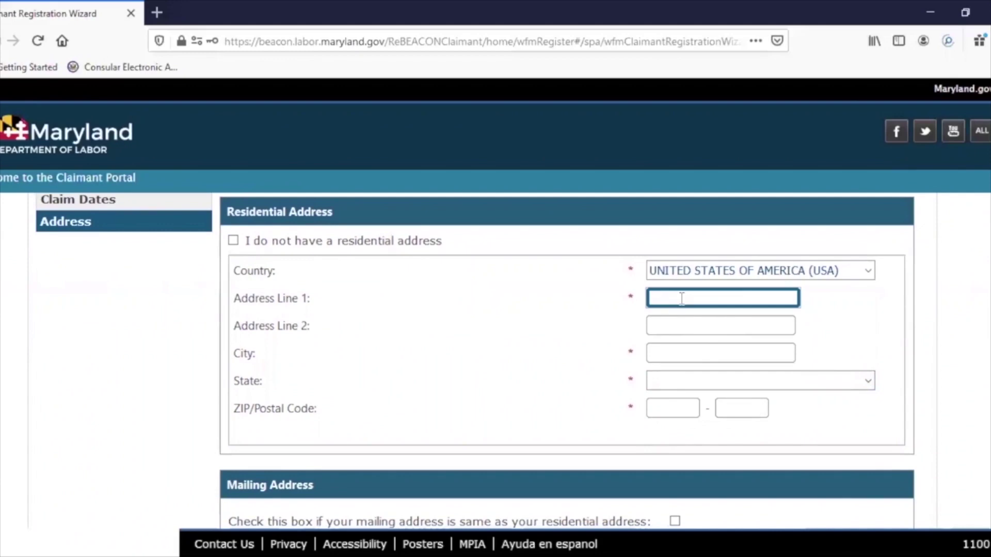
click(657, 353)
text(FREDRICK)
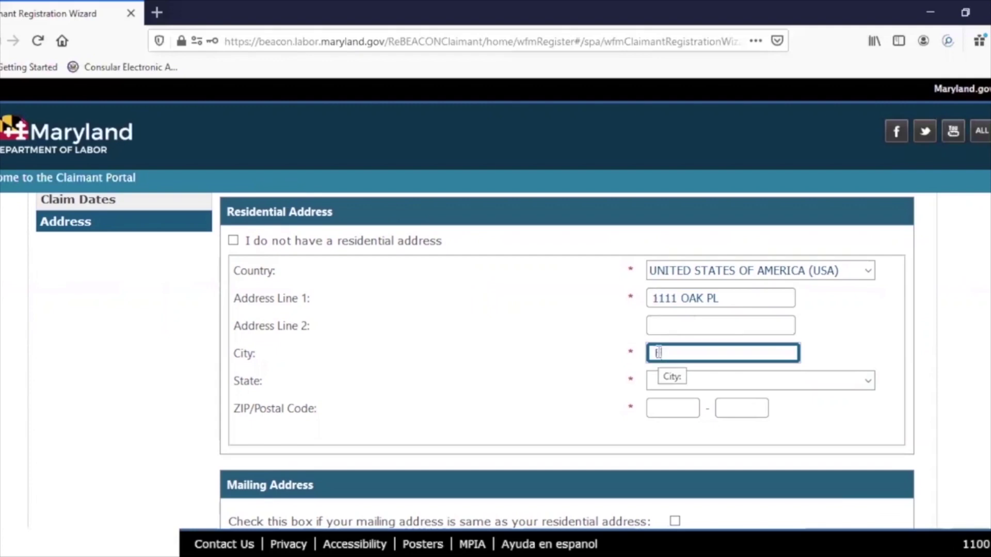
key(BackSpace)
key(BackSpace)
key(BackSpace)
key(BackSpace)
key(BackSpace)
text(DERICK)
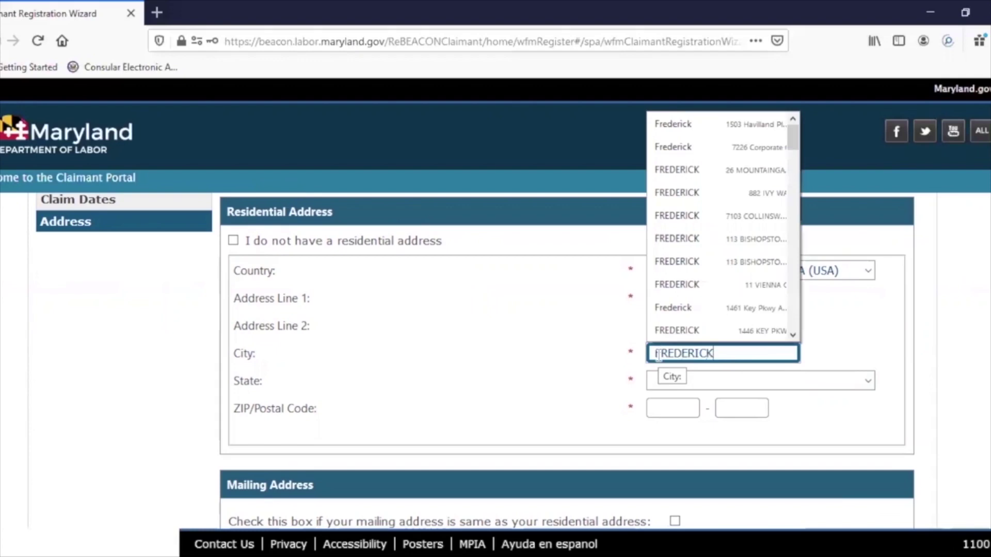
- Set state MARYLAND, enter the ZIP, choose Frederick county, and reuse it as mailing address
click(657, 388)
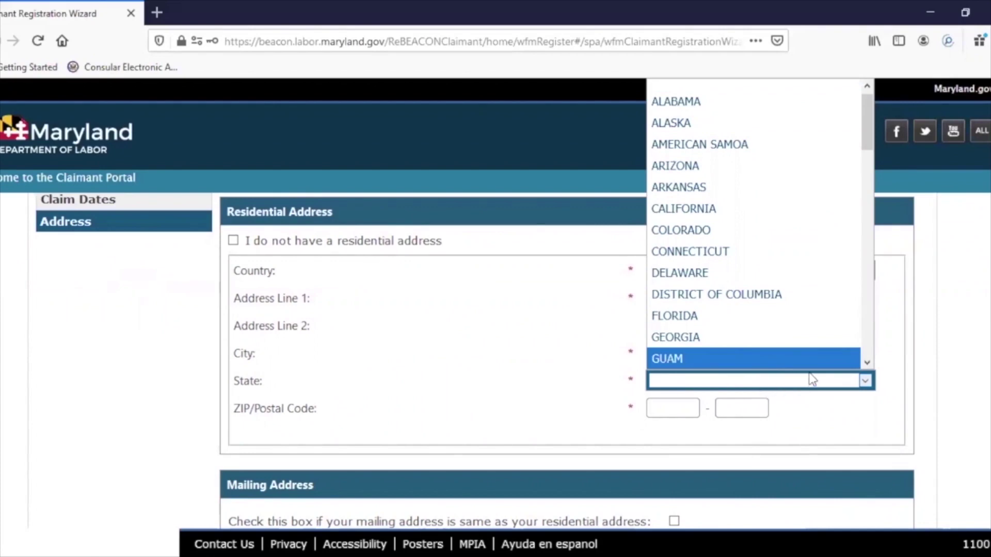
key(m)
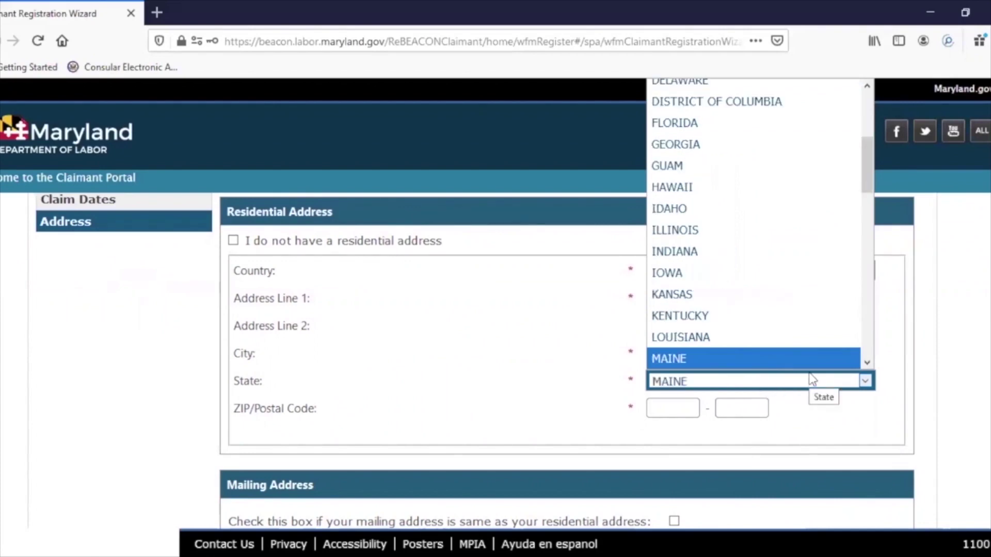
key(Down)
key(Return)
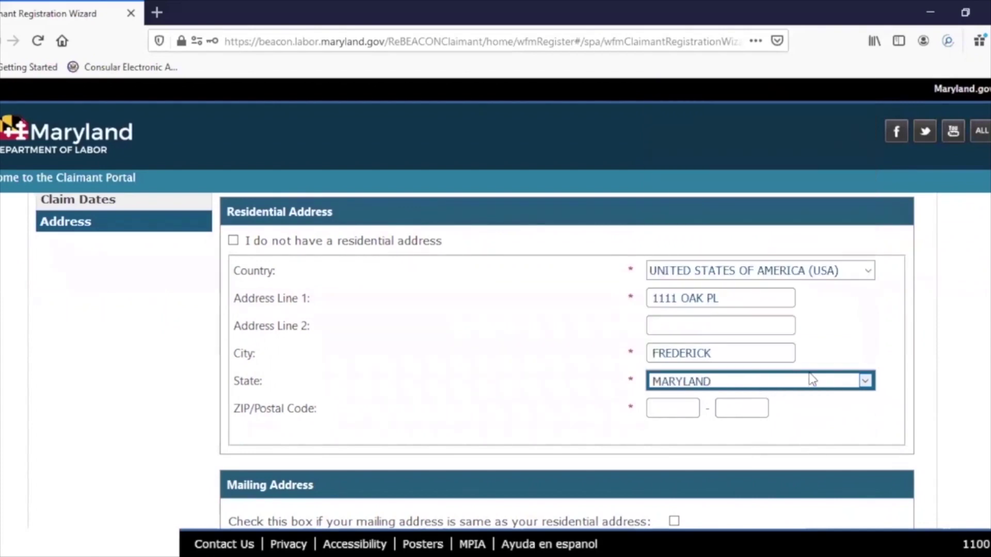
click(681, 406)
text(21701)
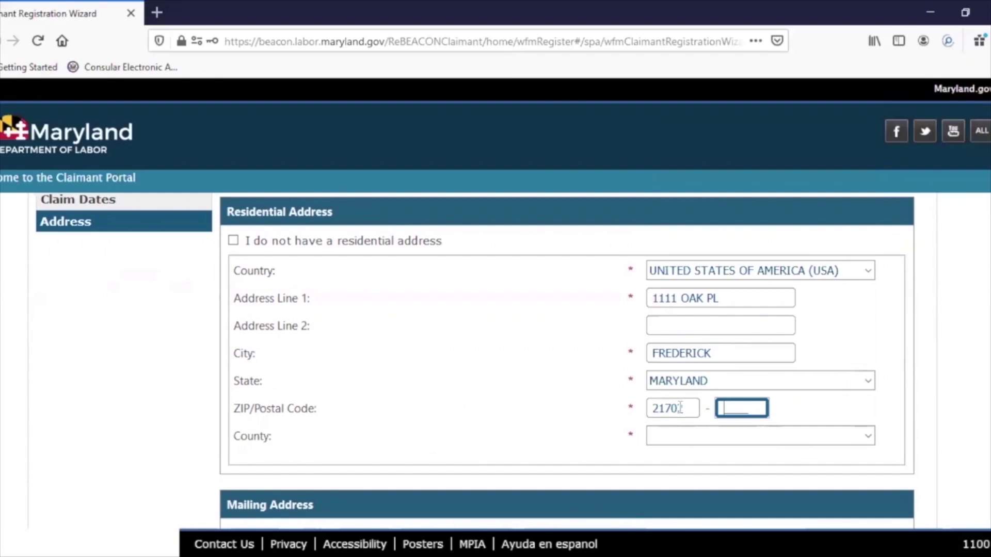
click(791, 435)
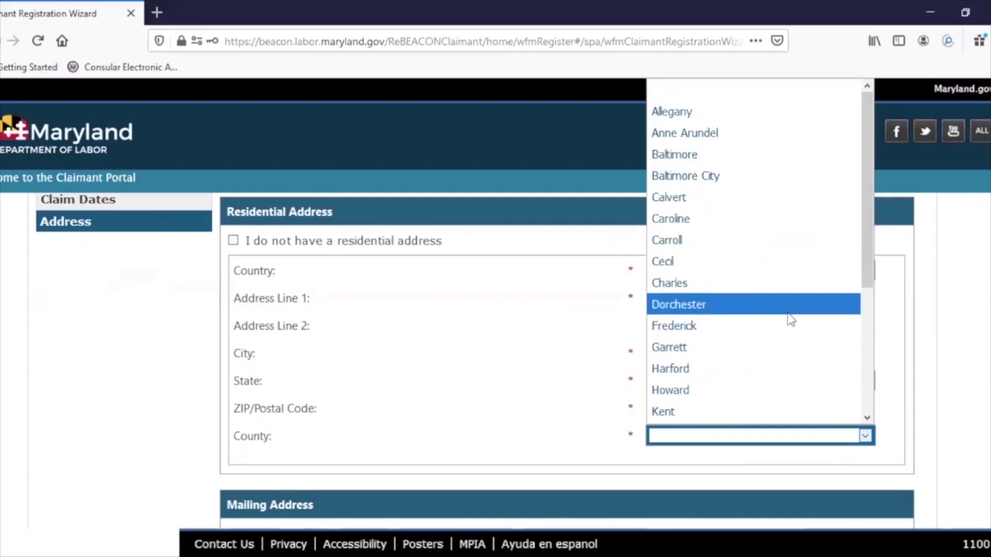
click(783, 330)
scroll(232, 230, down, 5)
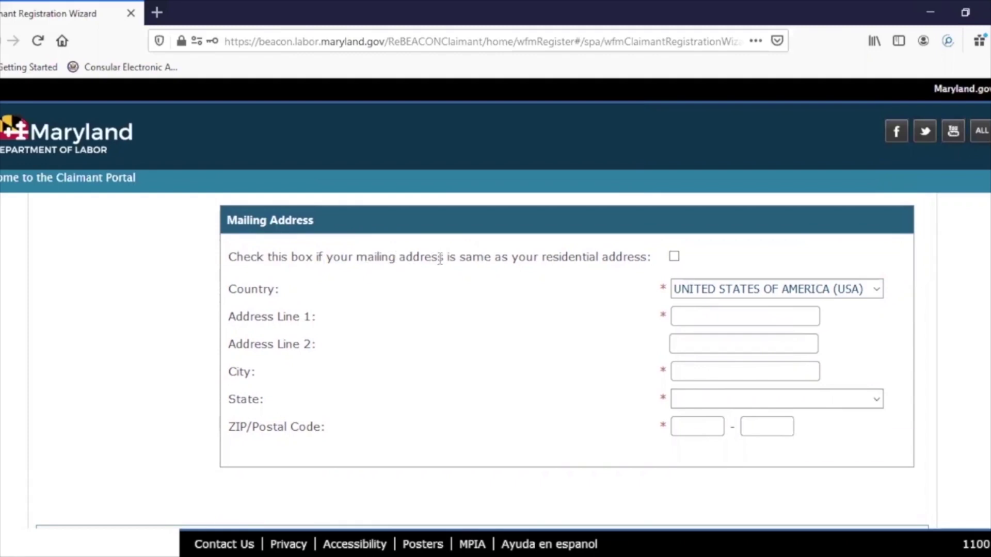
click(673, 256)
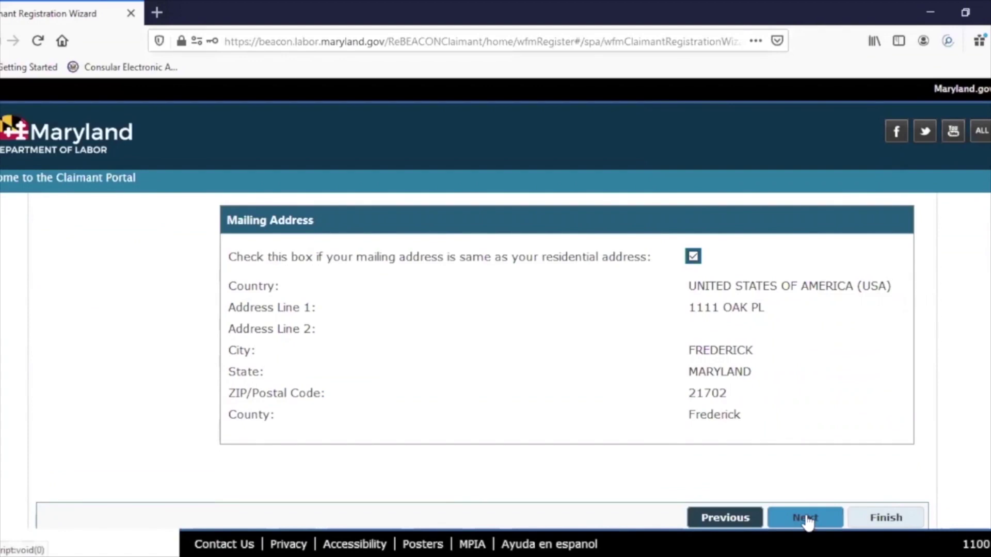
- Continue from the completed Address step to the next wizard step
click(807, 520)
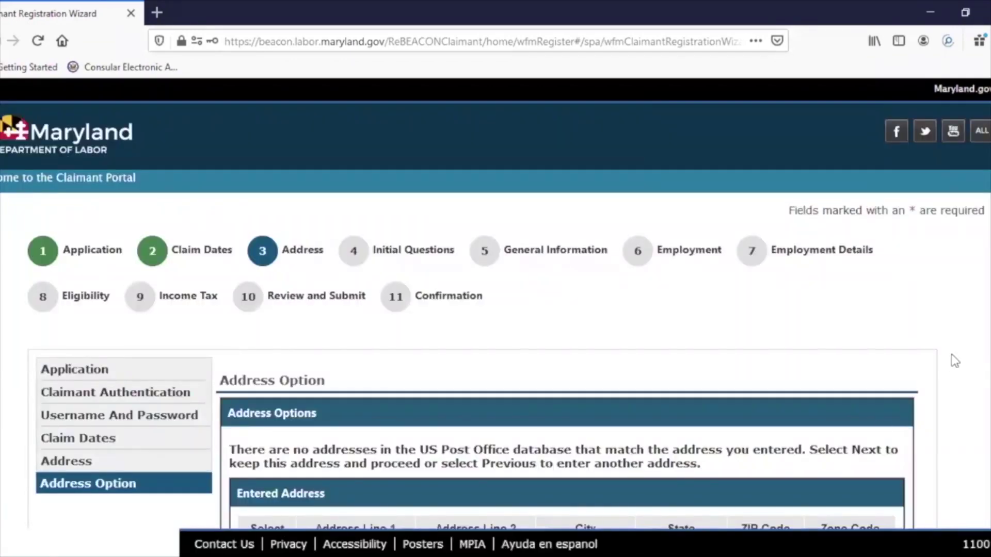
- Keep the Entered Address rather than a suggested match and continue to Initial Questions
scroll(483, 361, down, 4)
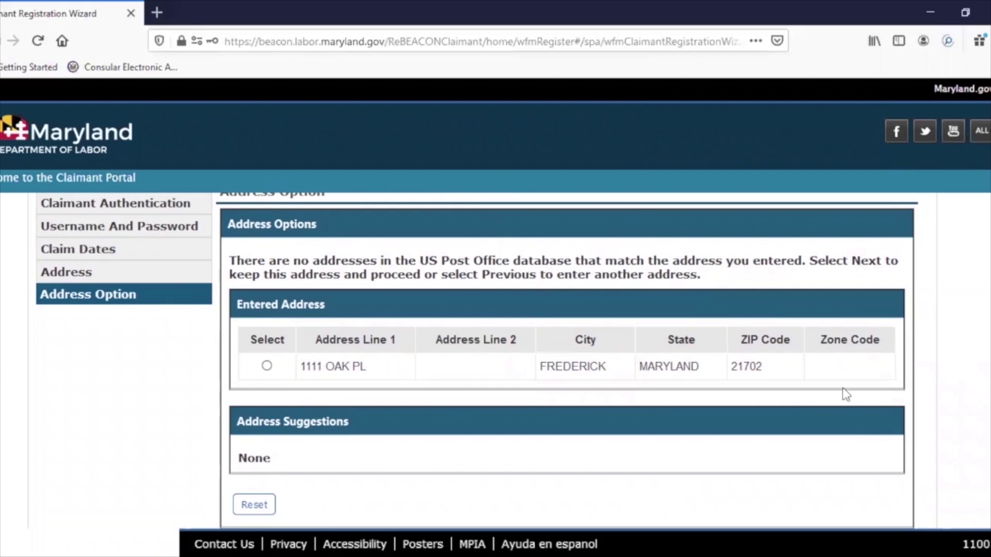
click(267, 366)
scroll(790, 475, down, 3)
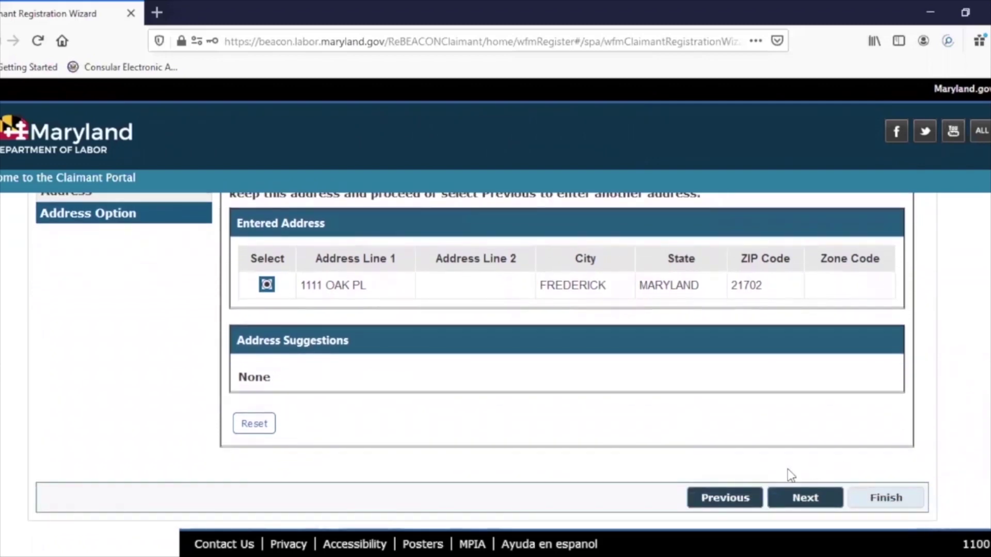
click(820, 501)
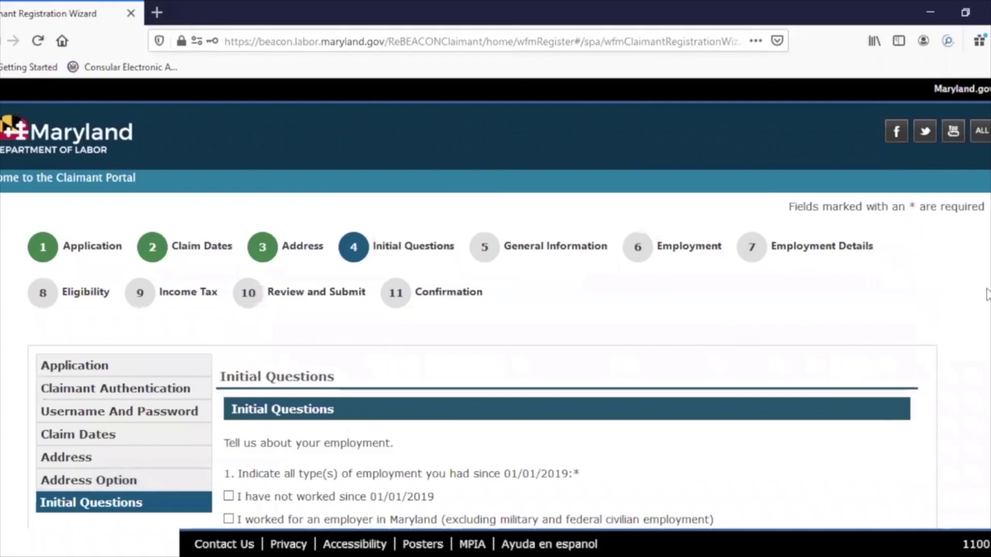
- Scroll through Initial Questions to read the employment-type options and the other-state claim question
scroll(506, 361, down, 3)
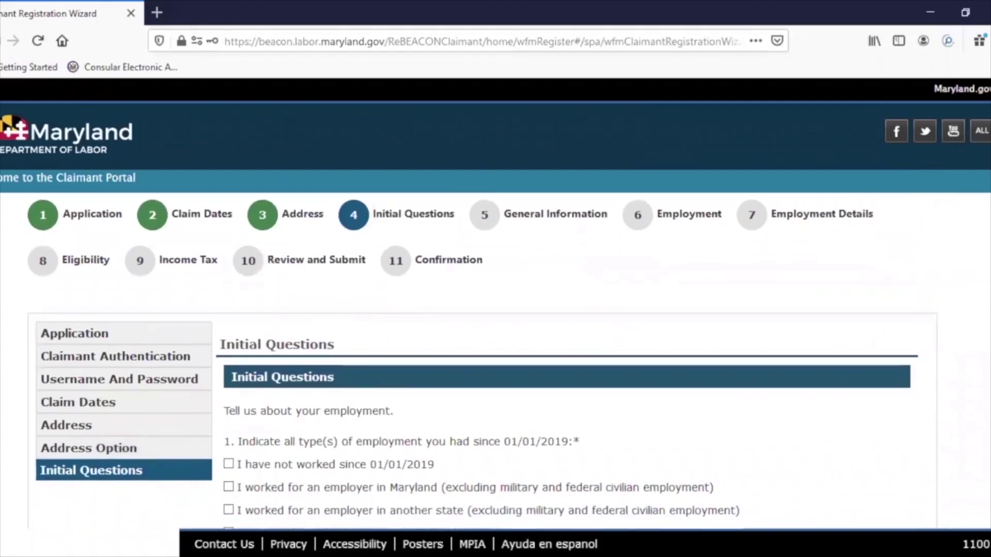
scroll(506, 361, down, 3)
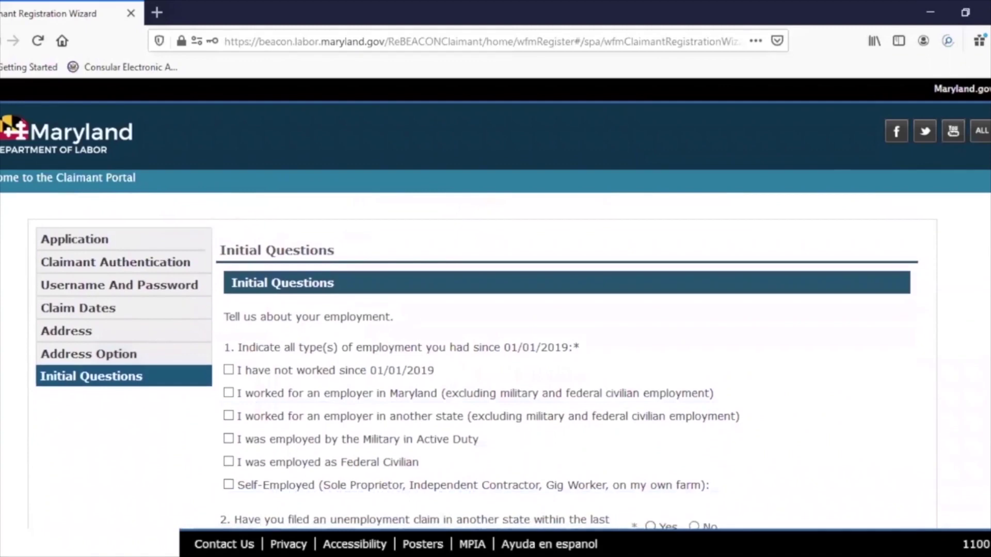
scroll(506, 361, down, 2)
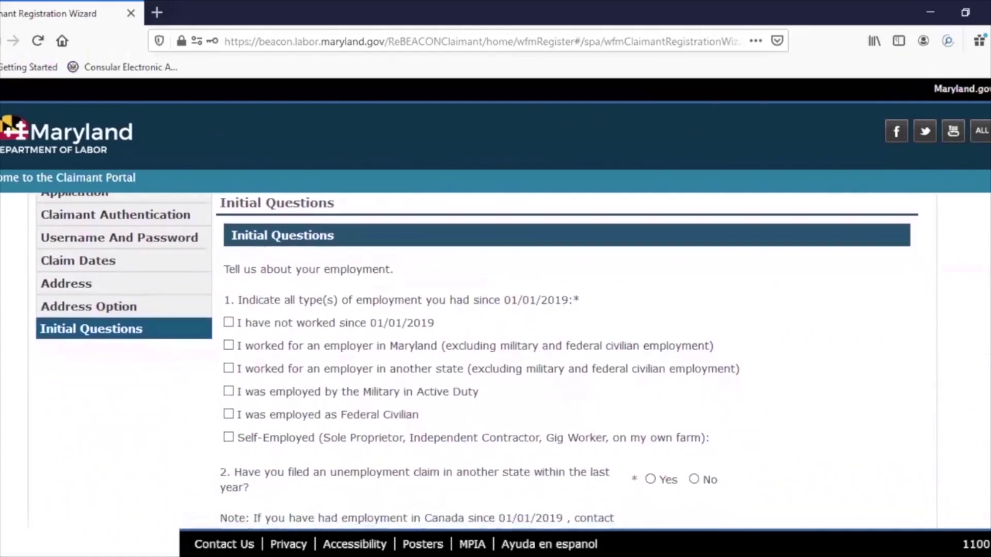
scroll(505, 362, down, 1)
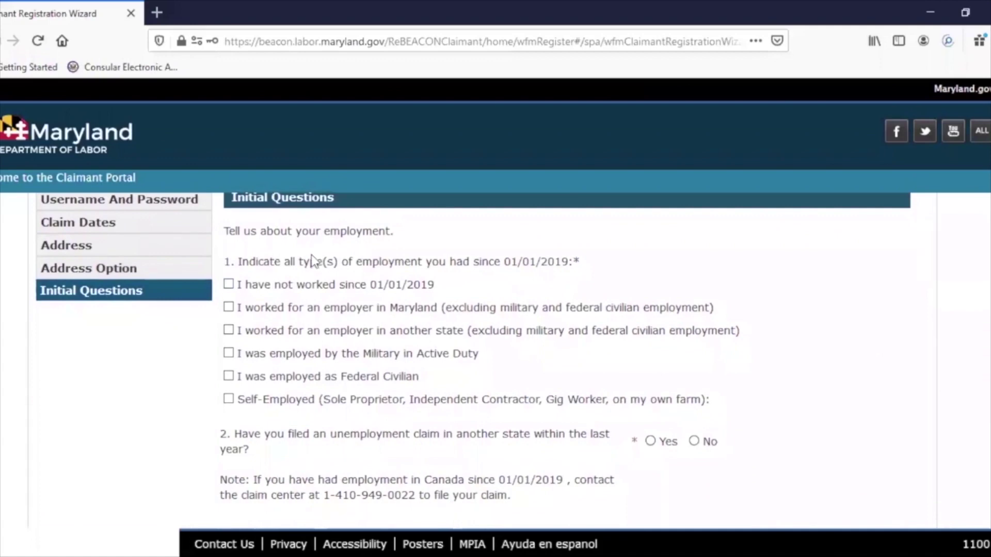
scroll(473, 362, down, 1)
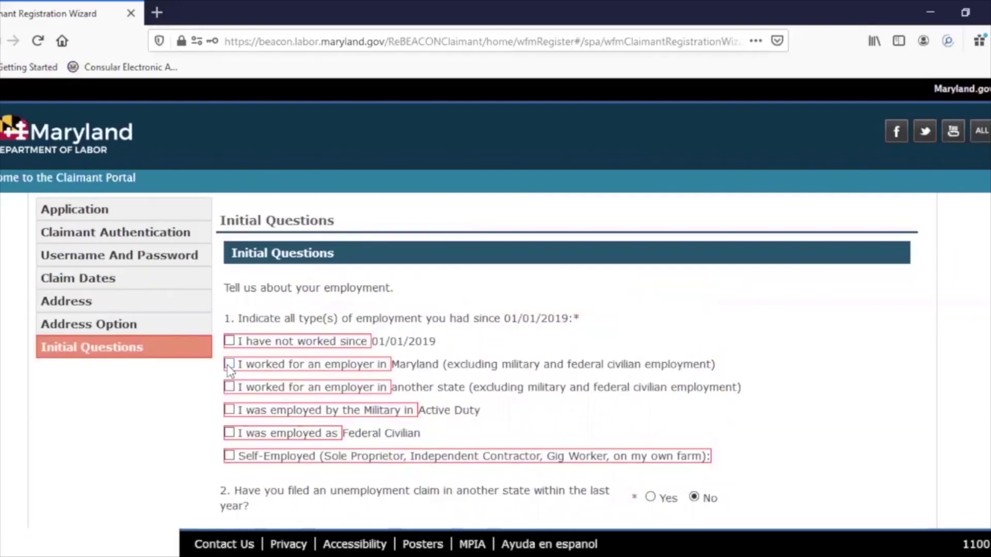
- Tick 'I worked for an employer in Maryland' as the employment type since 01/01/2019
click(229, 364)
scroll(477, 361, down, 2)
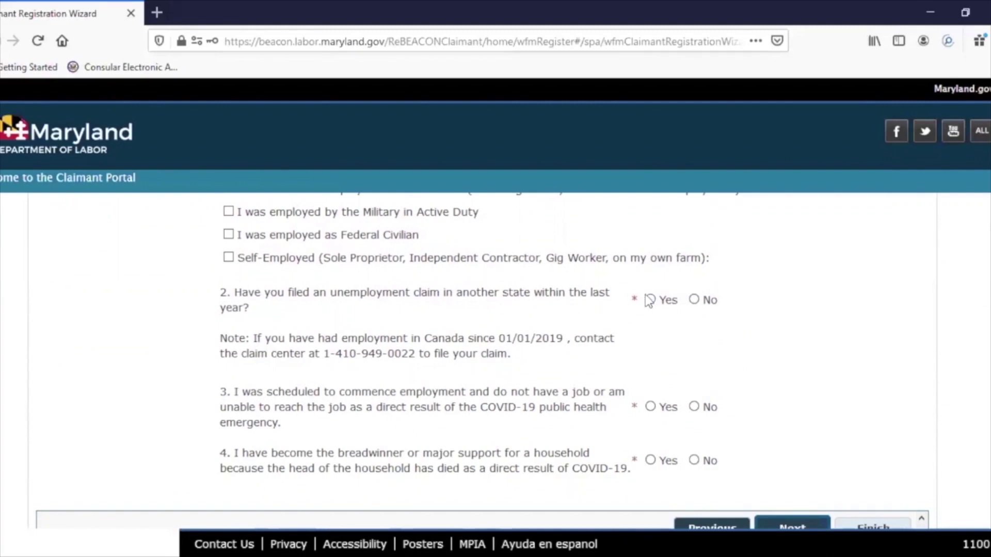
- Answer No to having filed an unemployment claim in another state within the last year
click(694, 300)
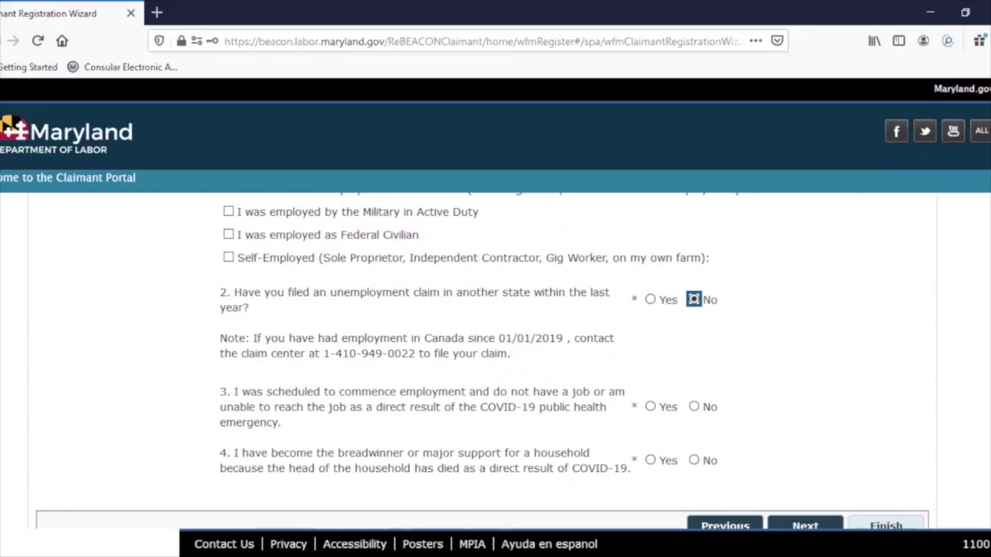
scroll(482, 361, down, 1)
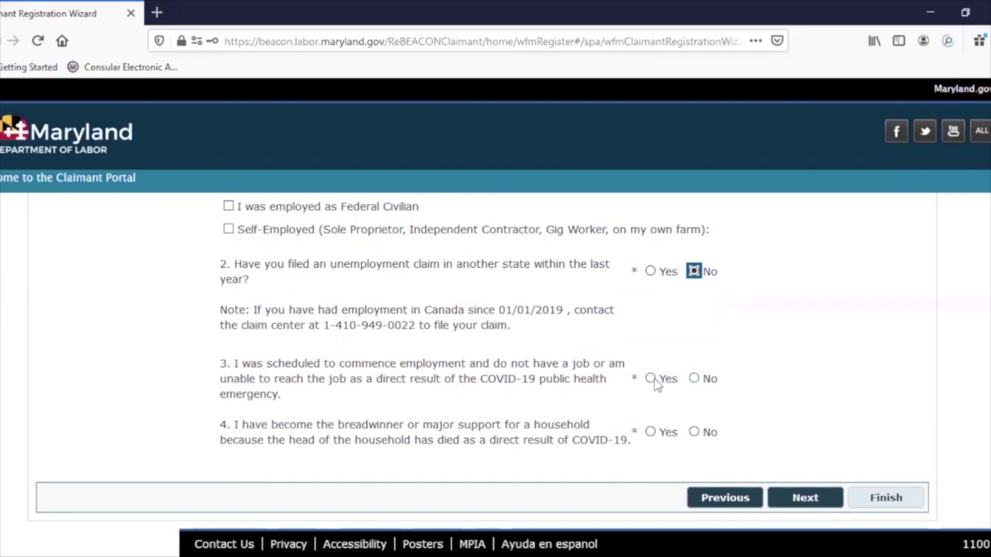
- Answer No to the COVID-19 delayed-job and household-breadwinner questions, then submit the page
click(694, 380)
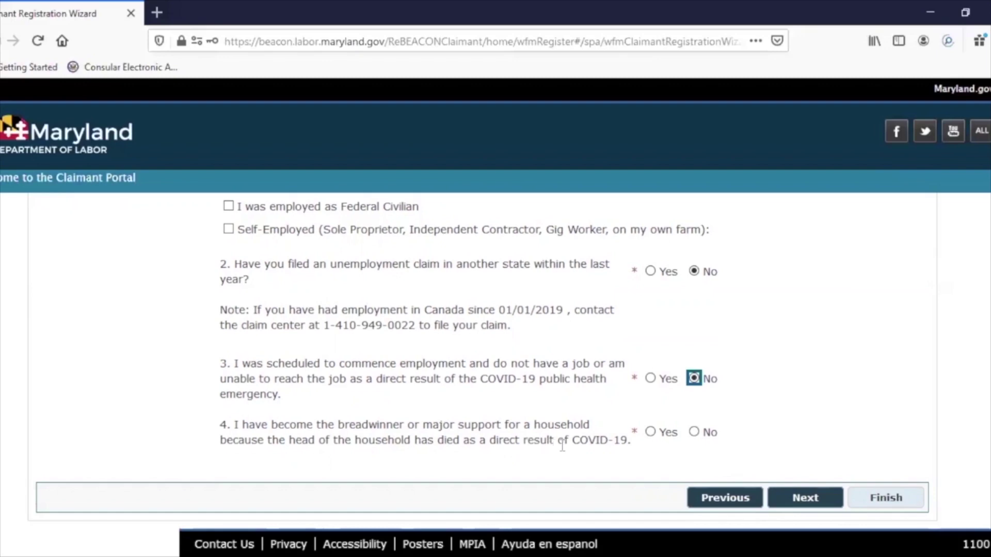
click(695, 435)
click(804, 501)
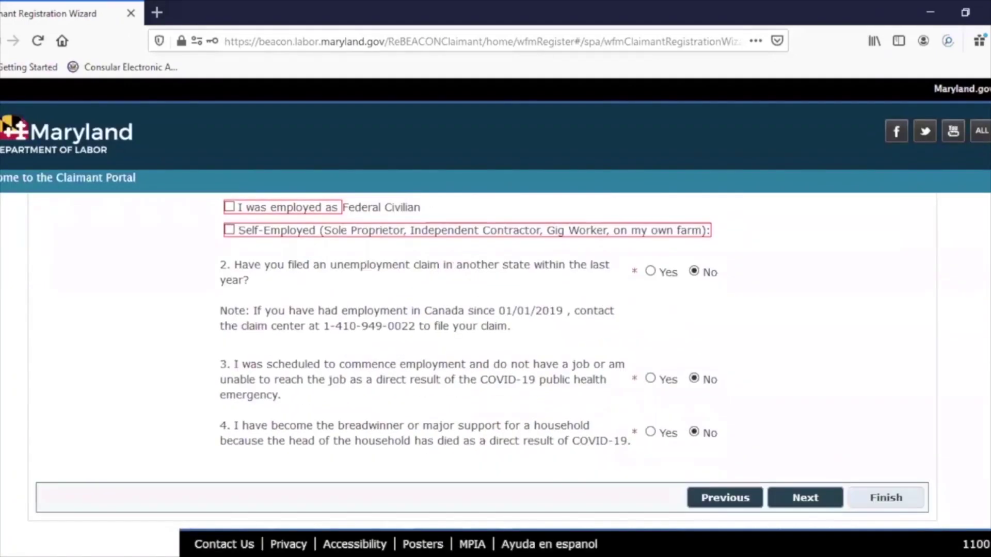
- Resubmit Initial Questions and return to the top of the General Information page
click(808, 499)
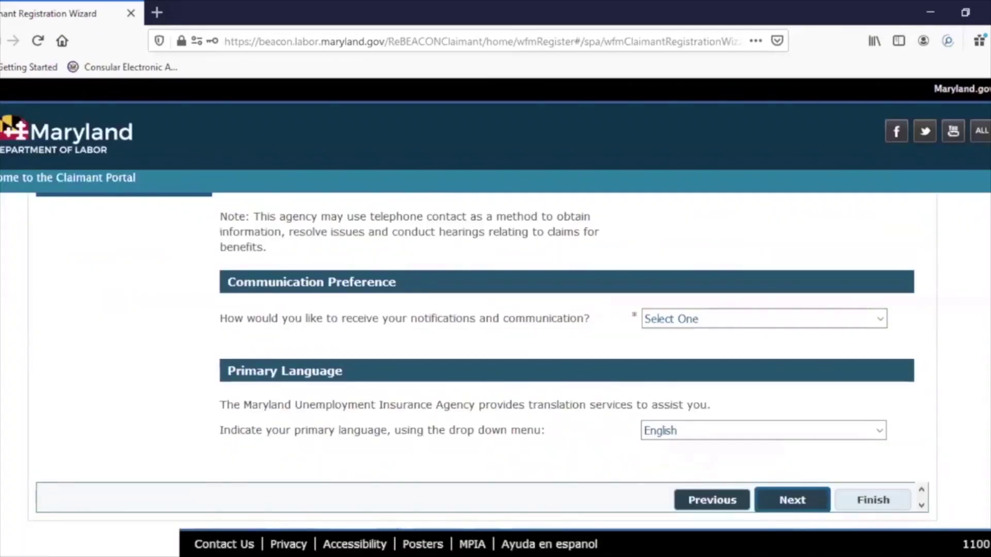
scroll(568, 361, up, 4)
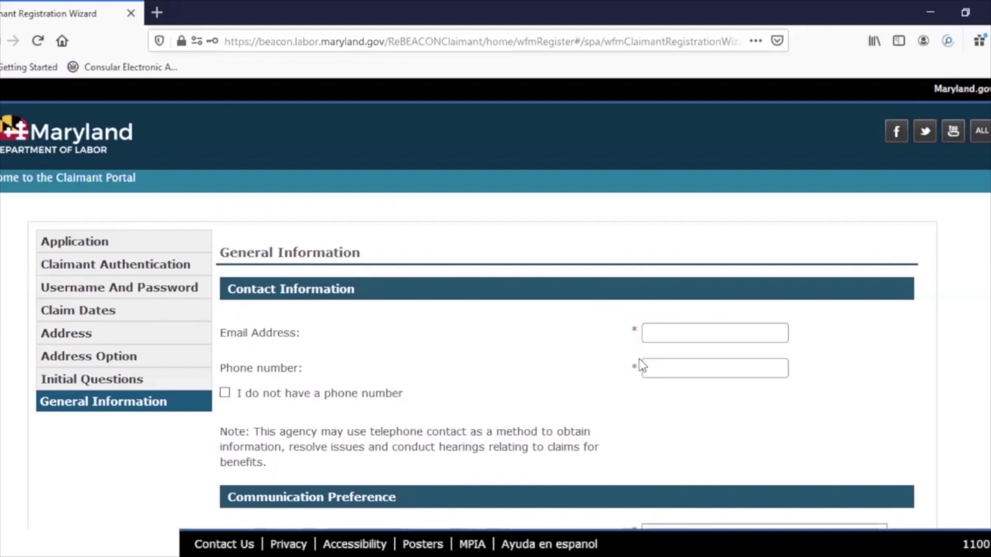
- Fill in the Email Address and Phone number fields with the claimant's contact email and phone
click(651, 333)
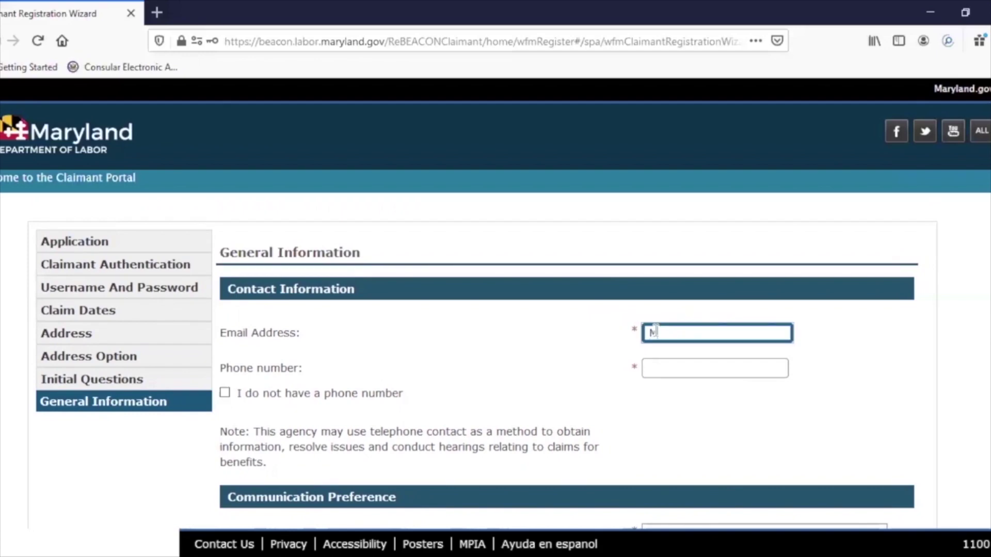
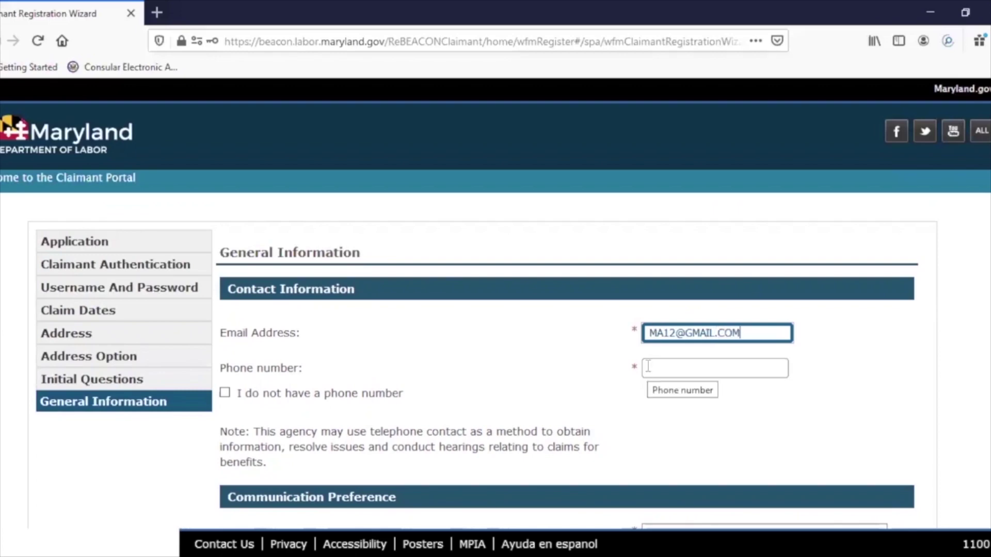
click(648, 366)
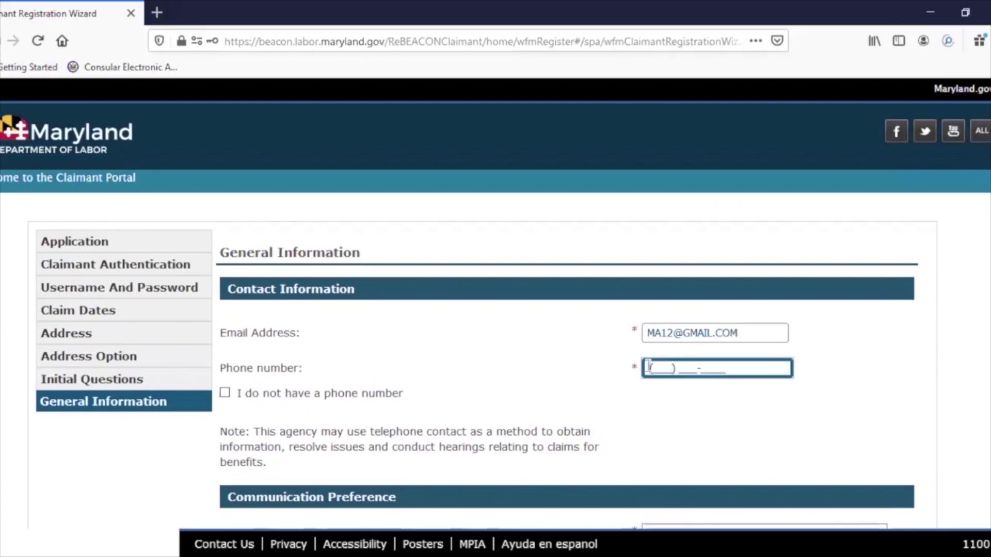
text(240) 000-0000)
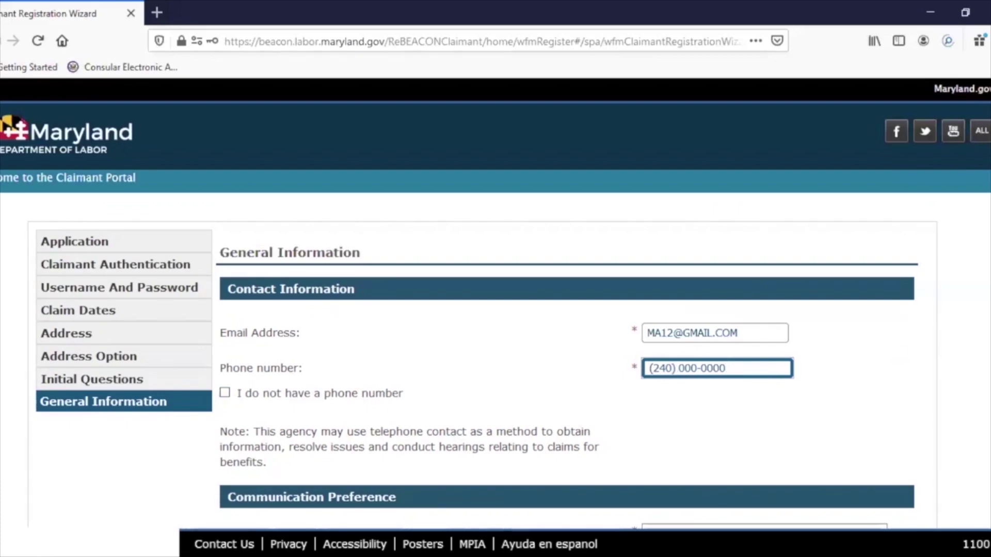
scroll(482, 361, down, 4)
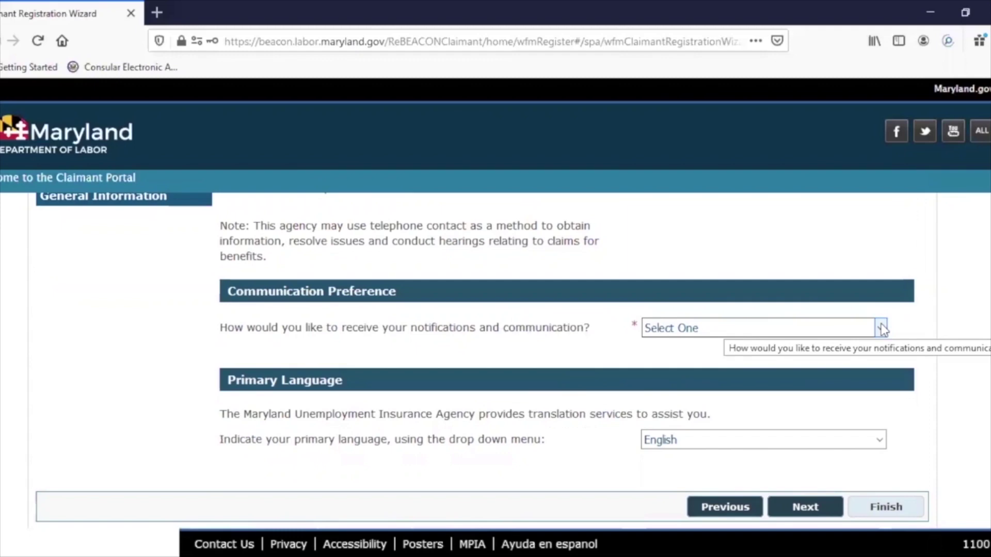
- Set the notification preference to Text and enter the claimant's phone number for texts
click(882, 329)
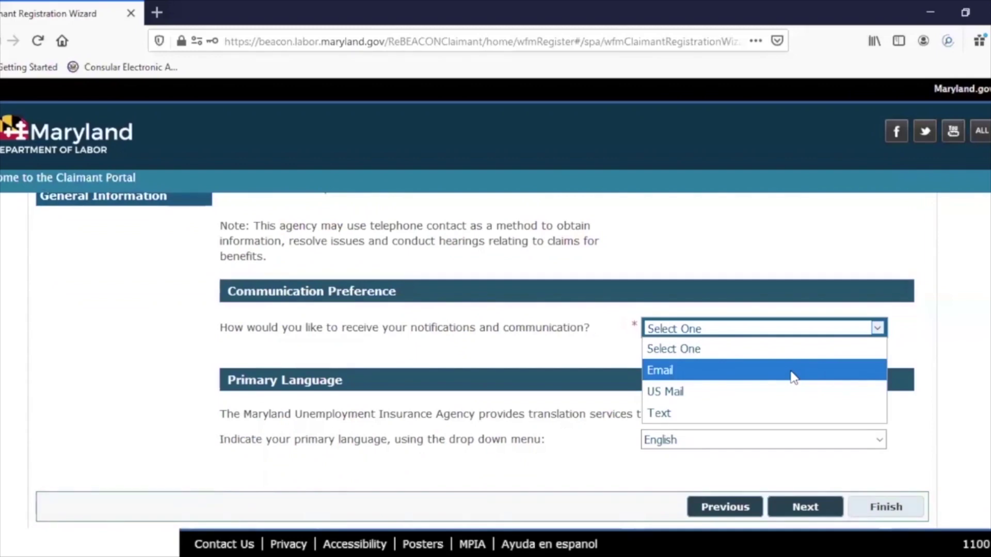
click(761, 416)
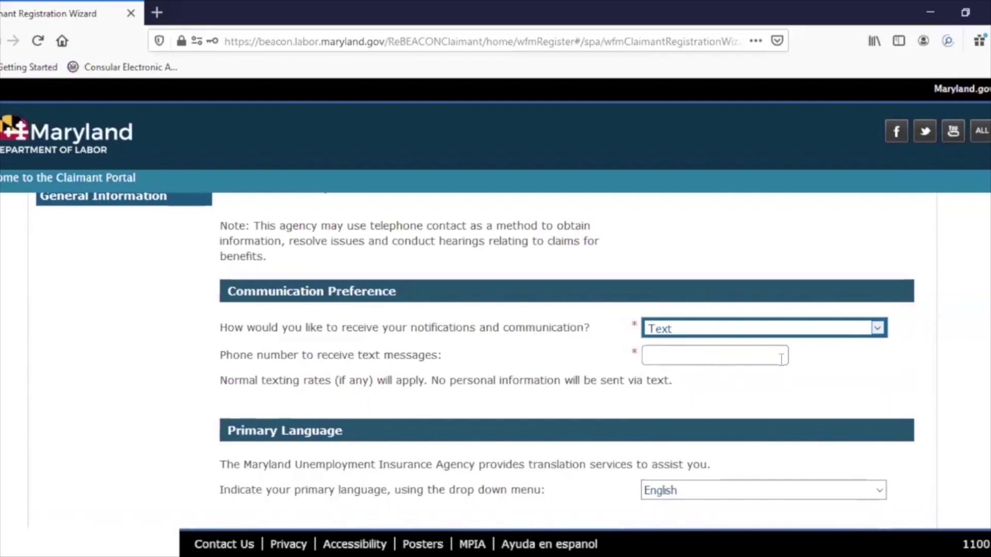
click(737, 354)
text(240) 000-00)
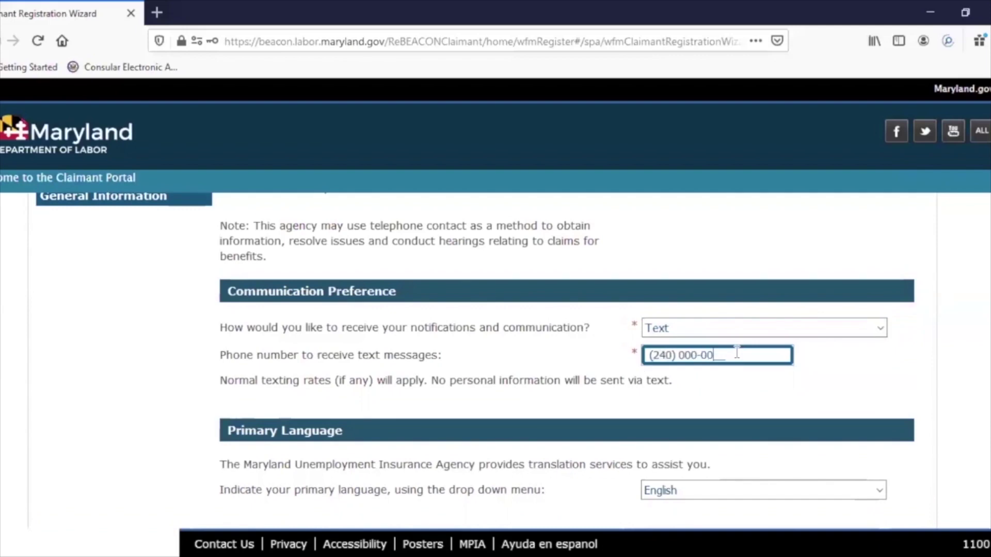
text(00)
- Change the notification preference from Text to US Mail
click(879, 328)
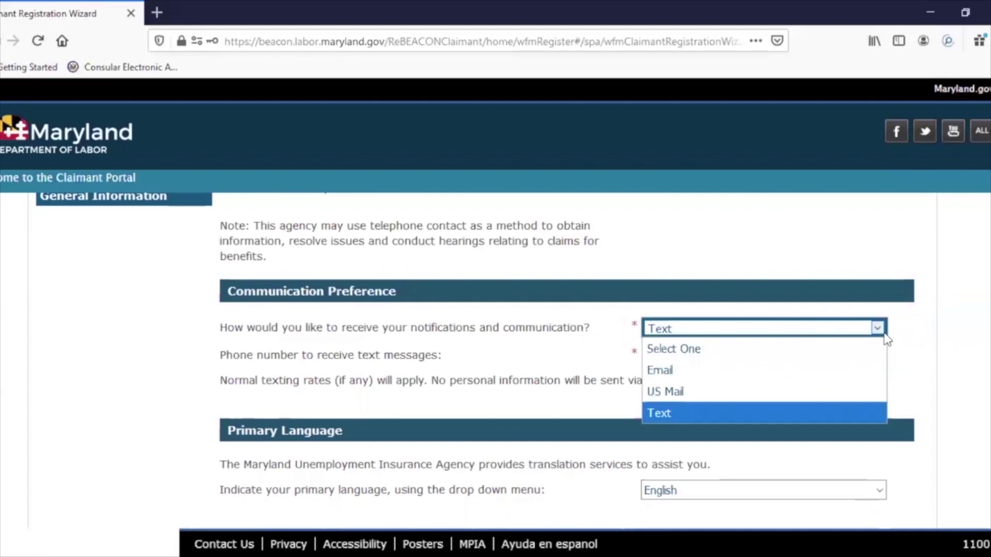
click(709, 395)
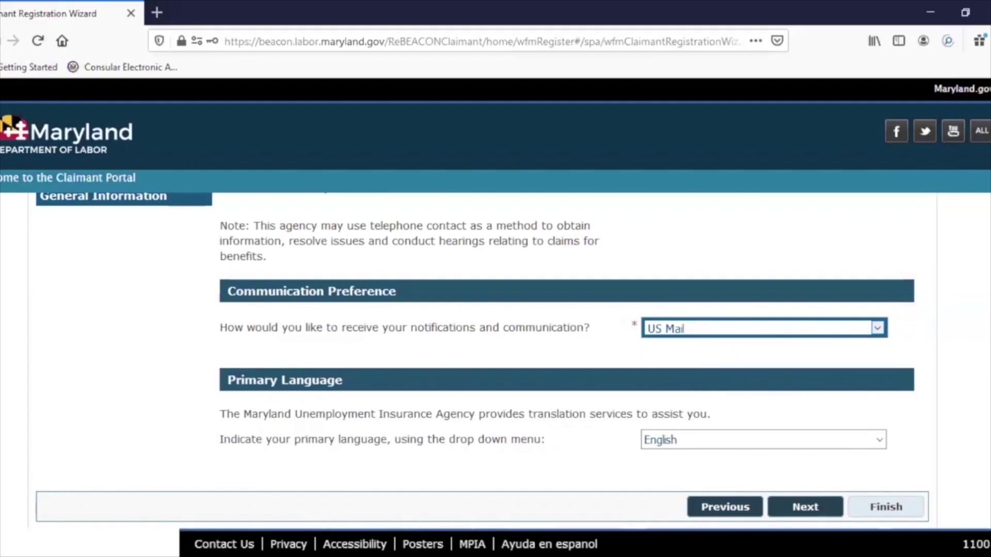
scroll(716, 410, down, 1)
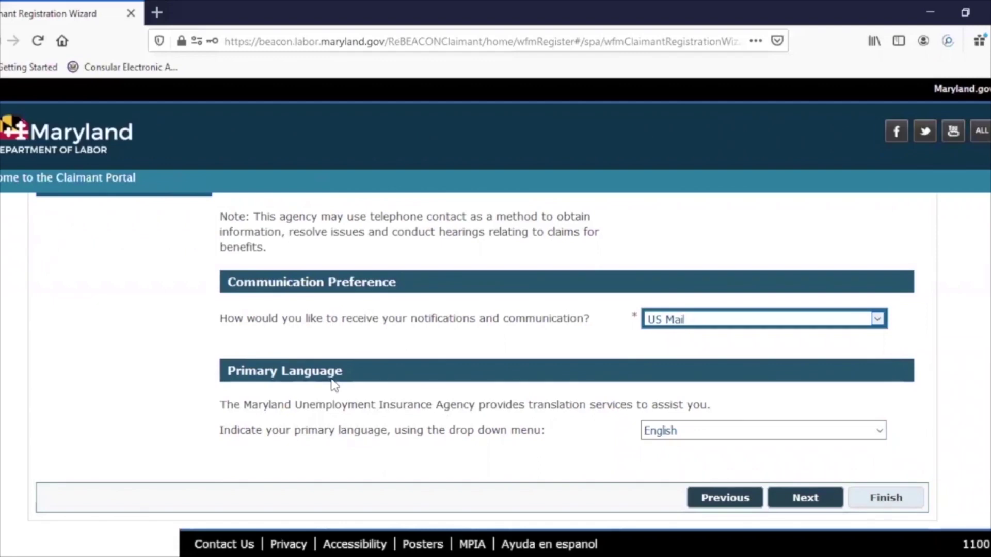
- Change the Primary Language from English to Spanish
click(759, 430)
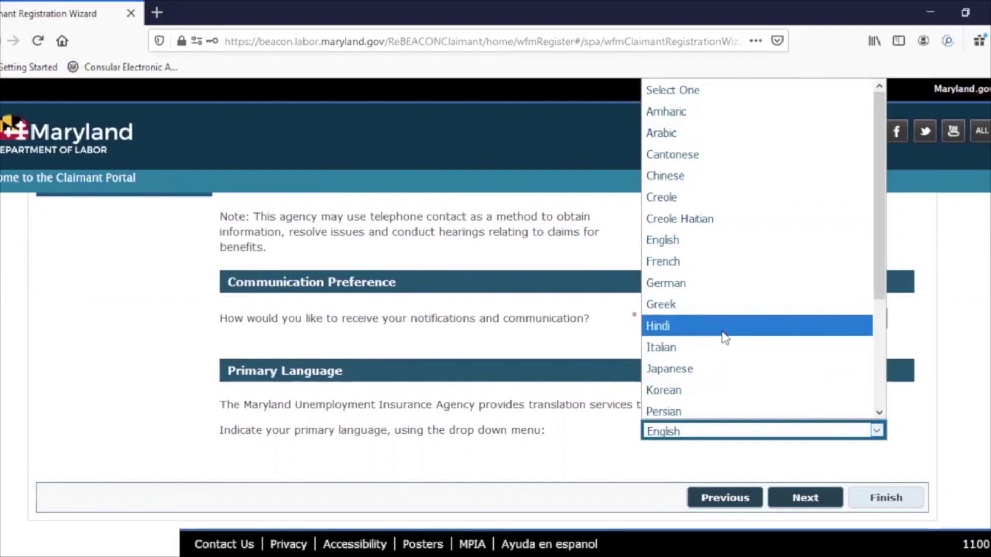
scroll(698, 357, down, 3)
click(698, 358)
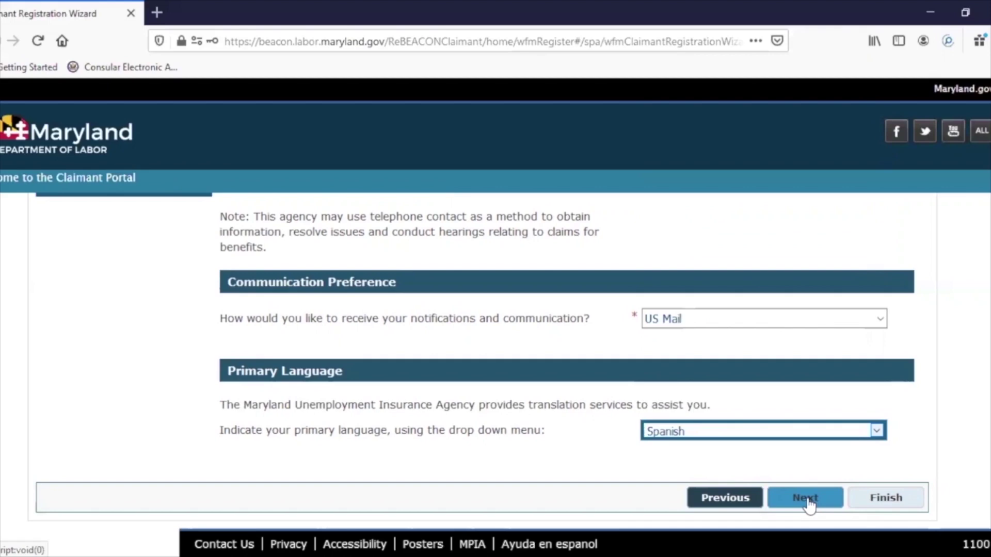
- Advance to the Personal Information step and scroll down to its questions
click(806, 500)
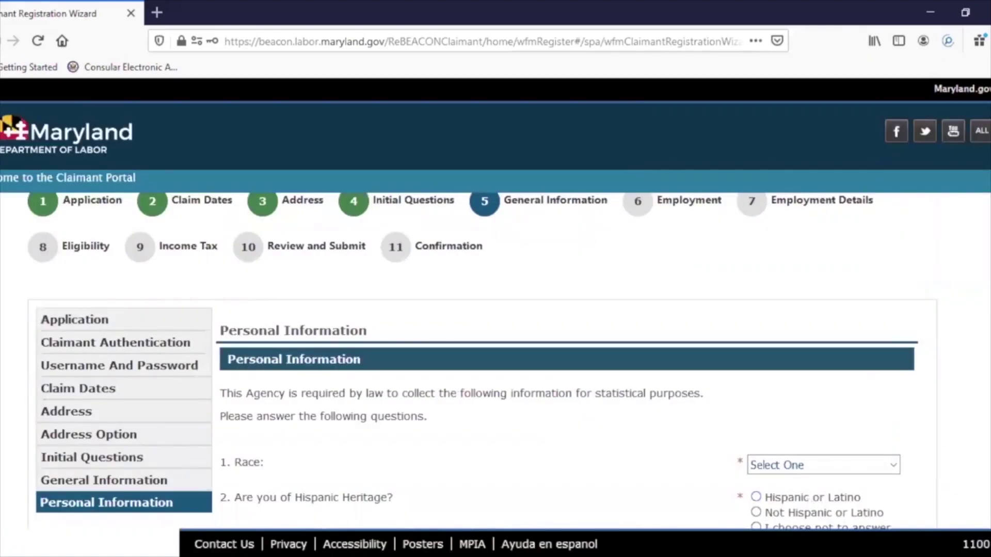
scroll(433, 287, down, 3)
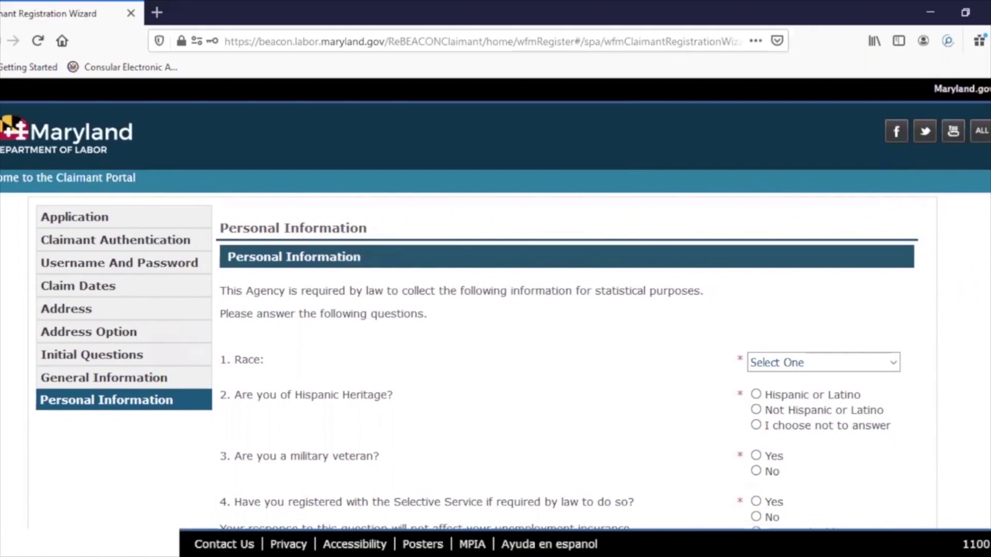
scroll(447, 238, down, 2)
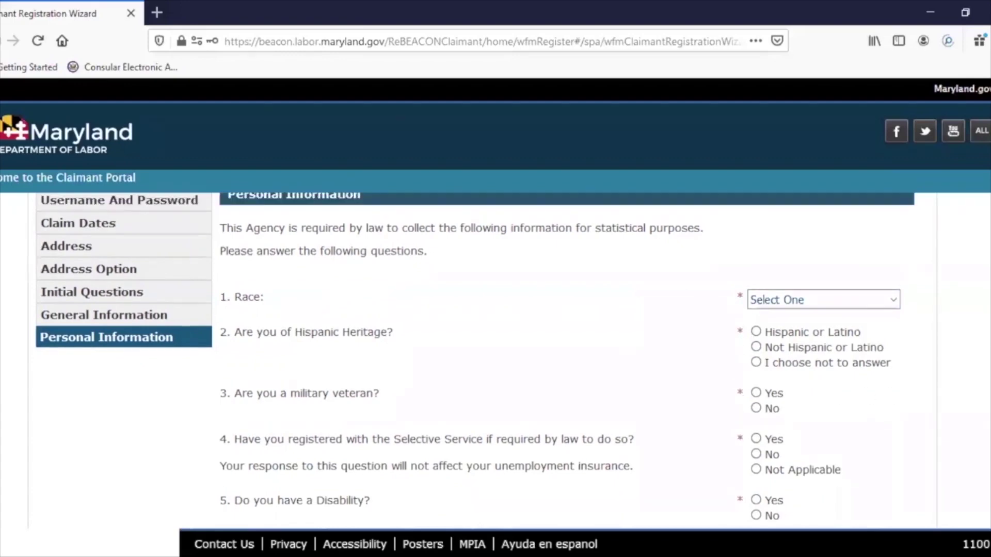
scroll(903, 247, down, 2)
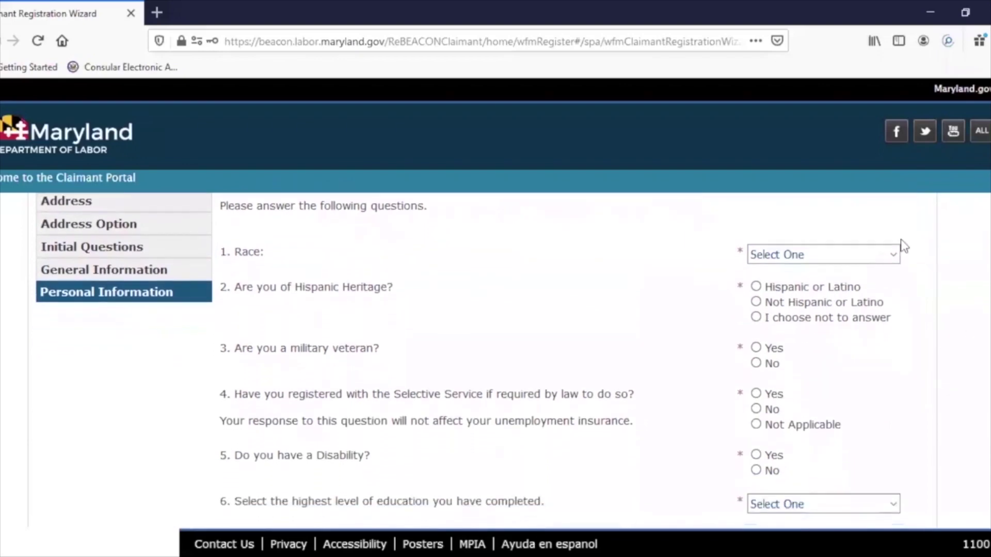
- Answer 'I choose not to answer' for both Race and Hispanic Heritage
click(896, 255)
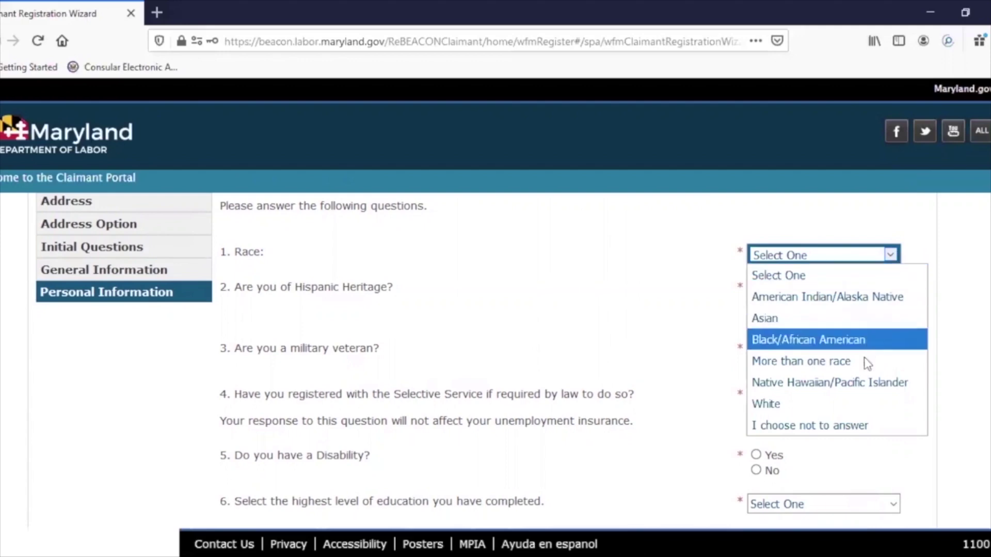
click(854, 432)
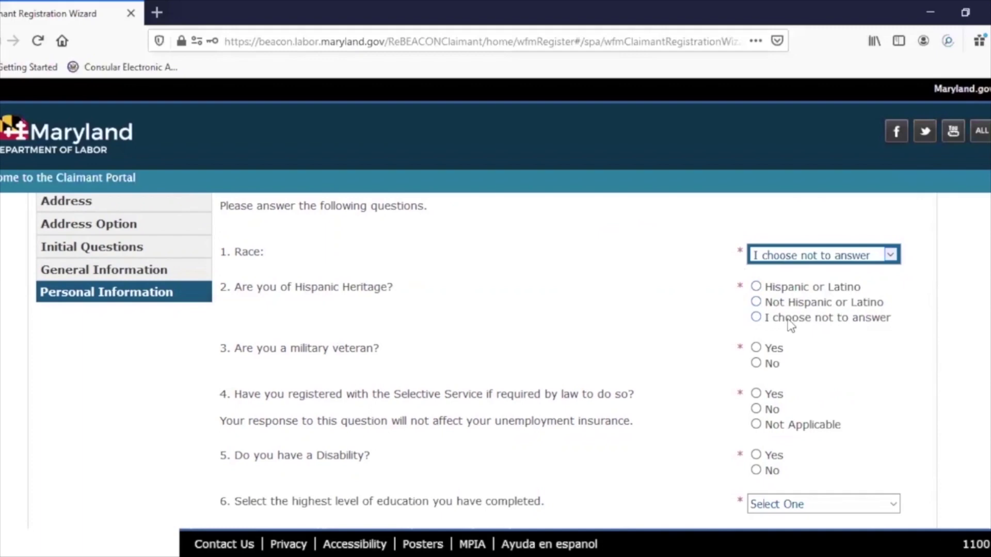
click(756, 318)
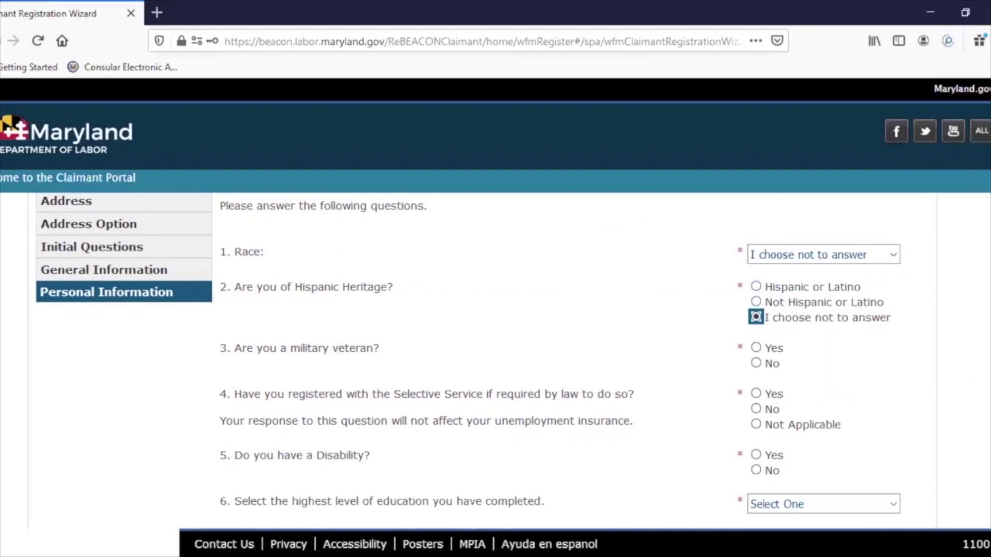
- Answer No for military veteran, Not Applicable for Selective Service, and No for disability
scroll(503, 404, down, 3)
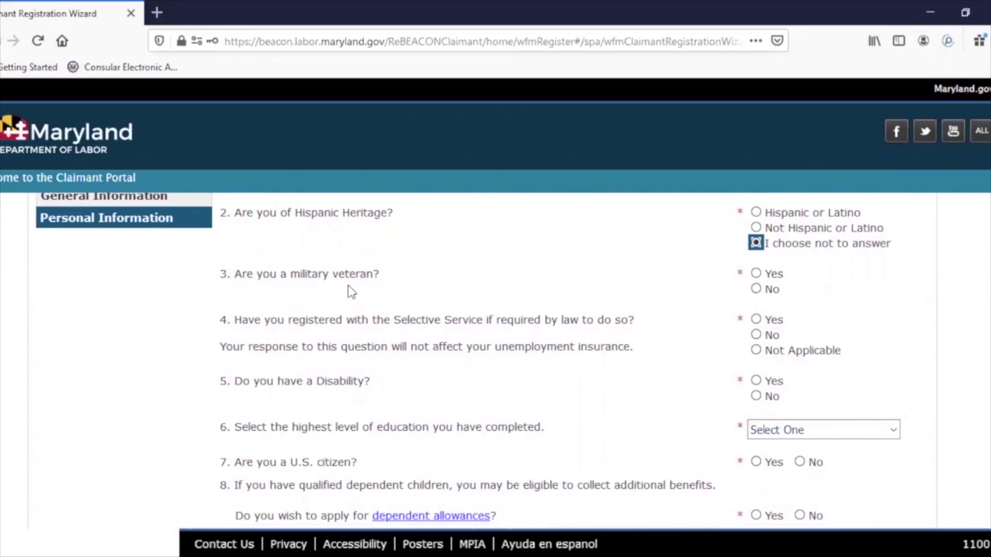
click(756, 290)
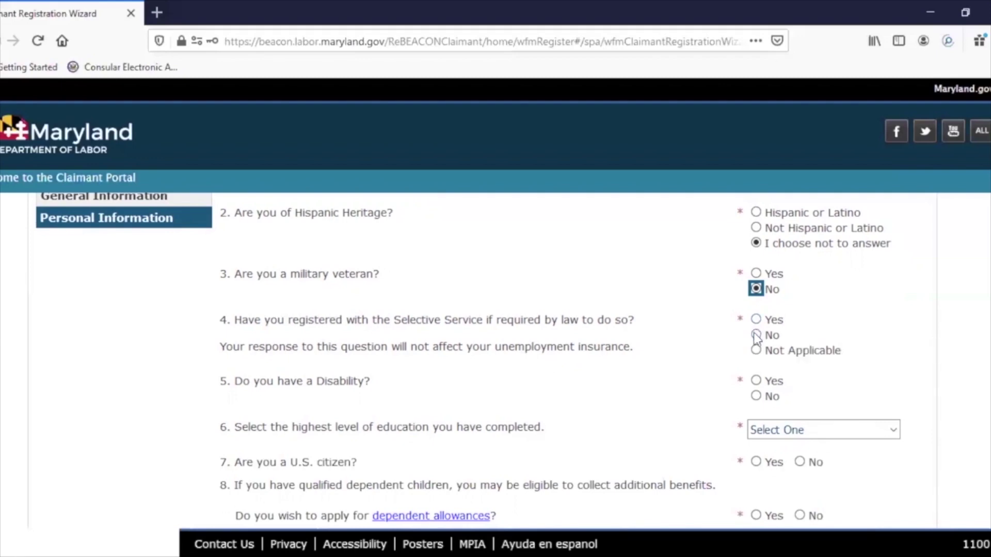
click(756, 335)
click(756, 351)
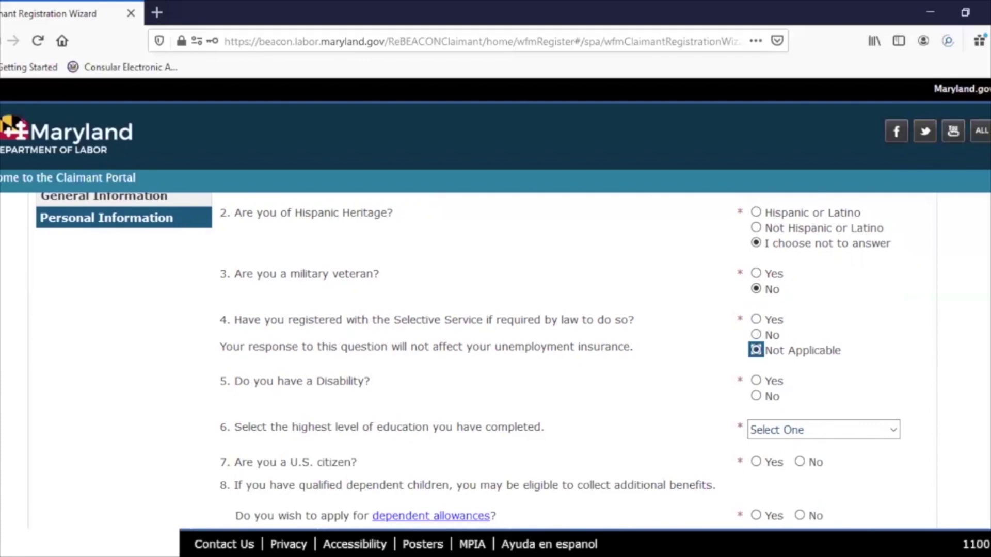
scroll(486, 350, down, 3)
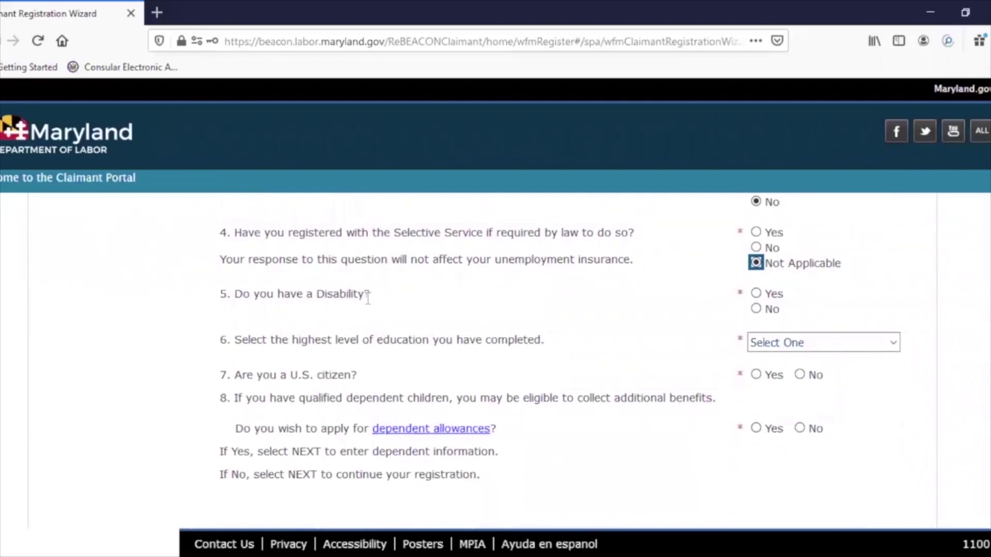
click(757, 310)
scroll(959, 357, down, 1)
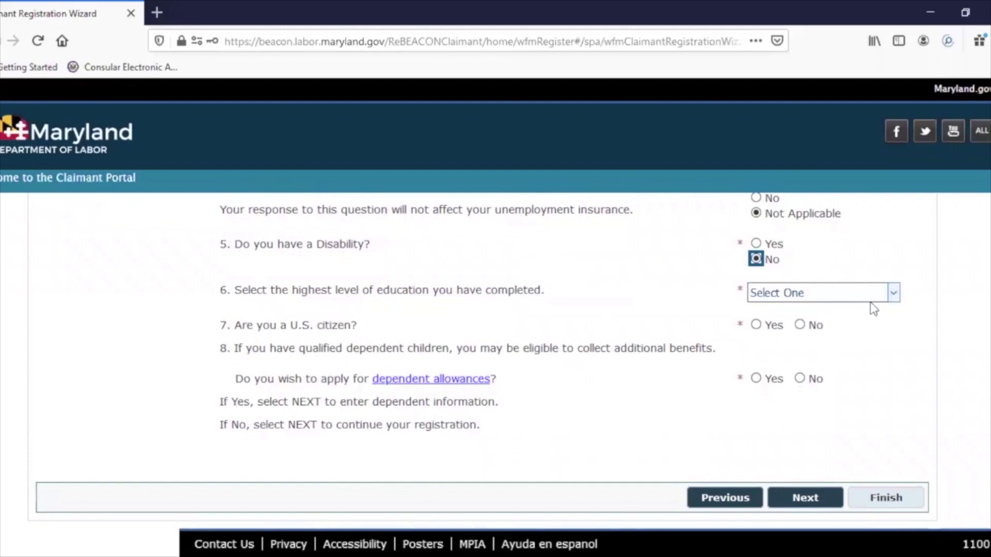
- Choose 10th Grade education, answer Yes to U.S. citizen and dependent allowances, then continue
click(893, 294)
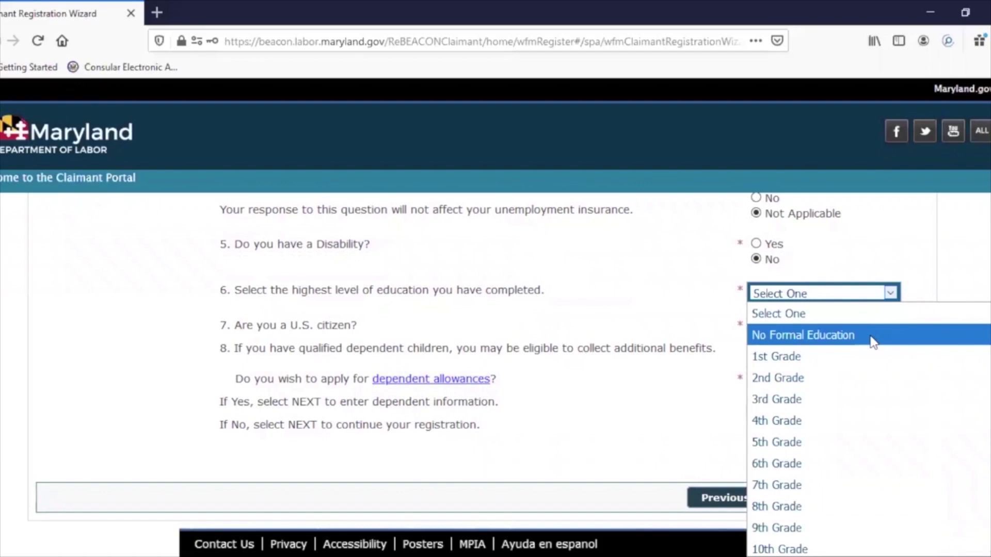
scroll(987, 436, down, 1)
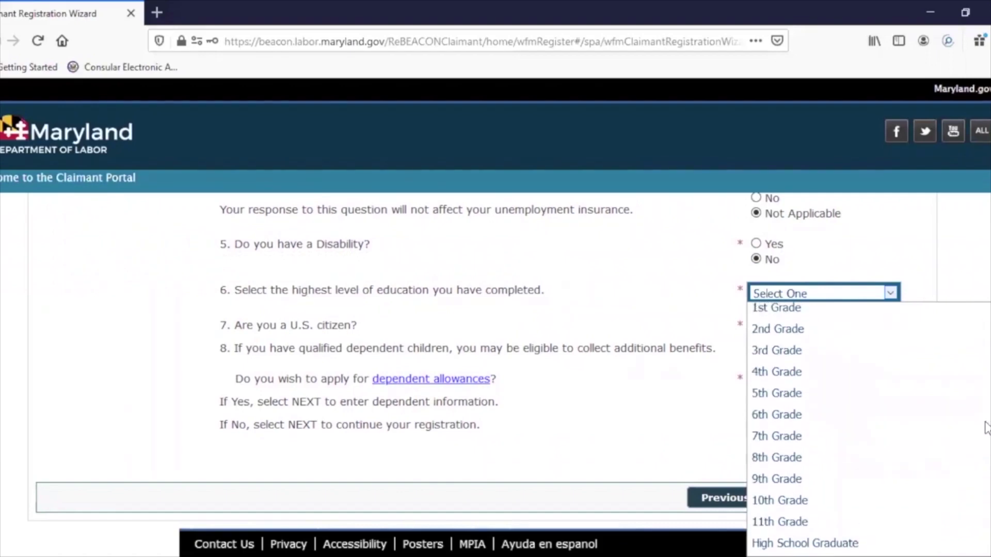
click(809, 511)
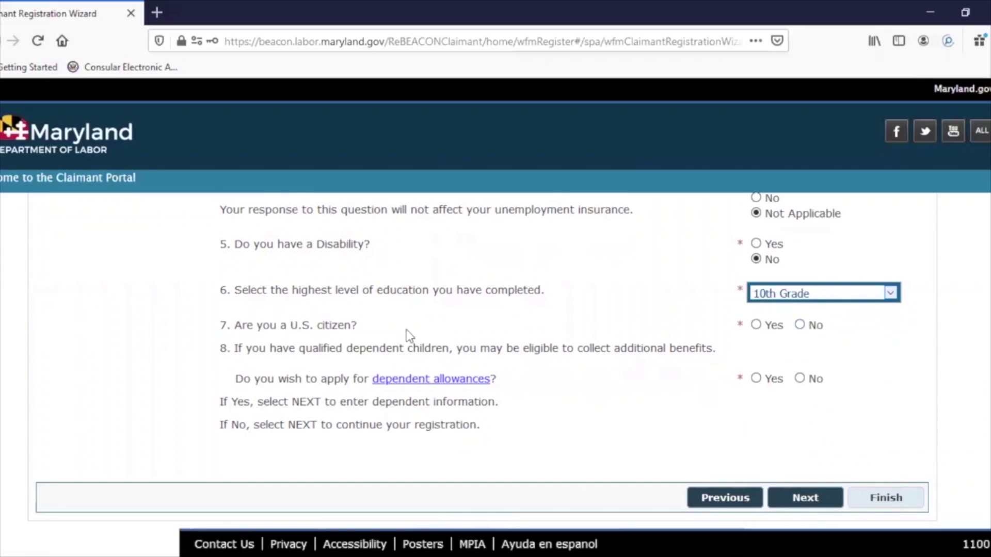
click(756, 325)
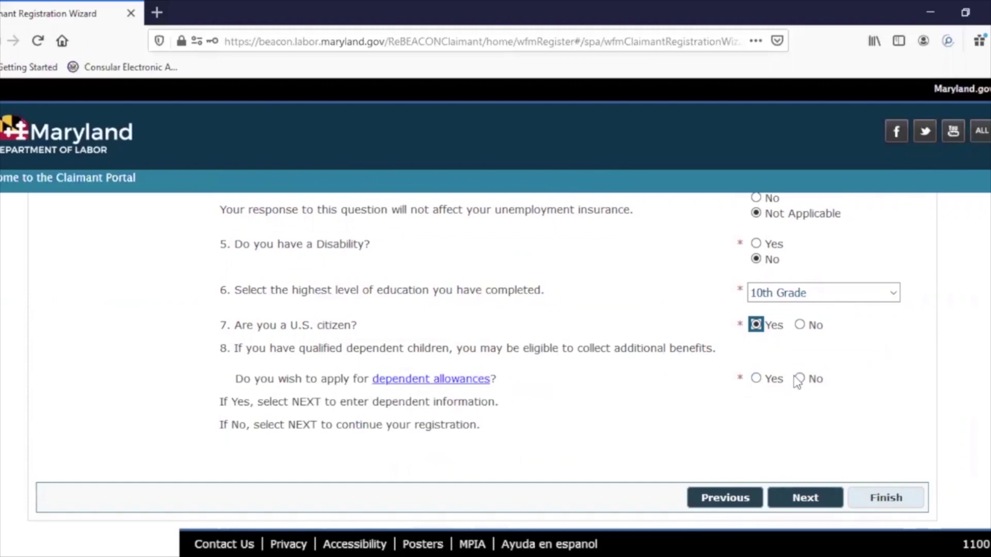
click(756, 379)
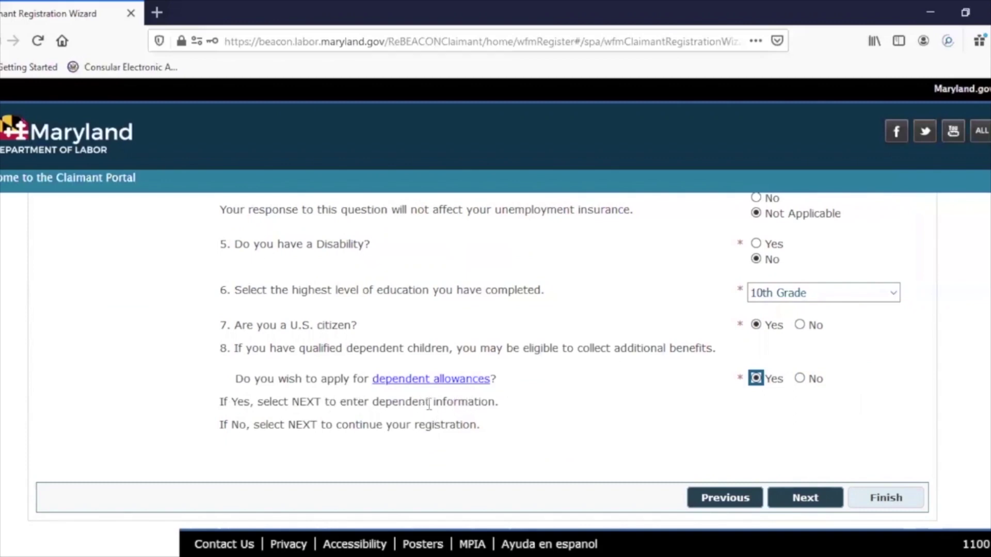
click(798, 499)
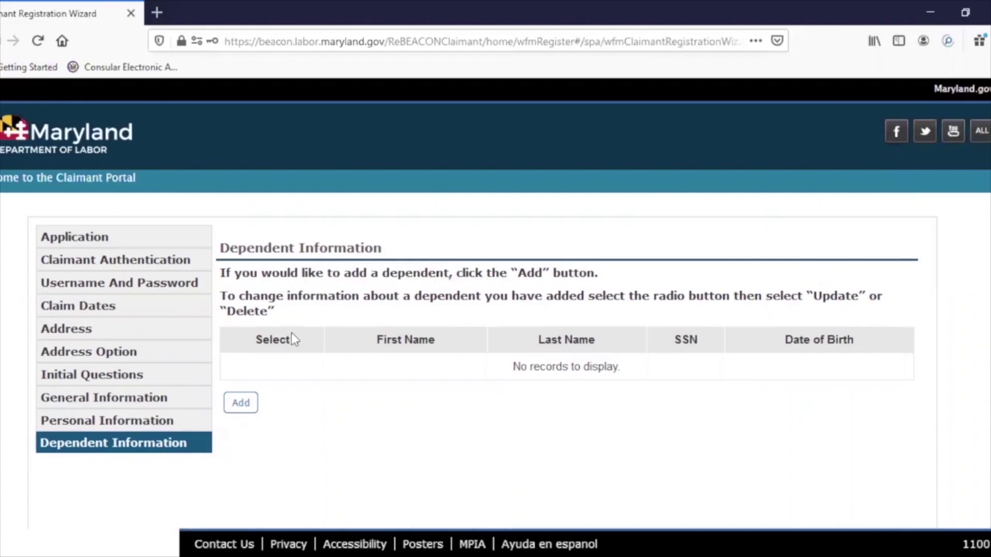
- Add a new dependent and begin entering the dependent's first name
click(245, 404)
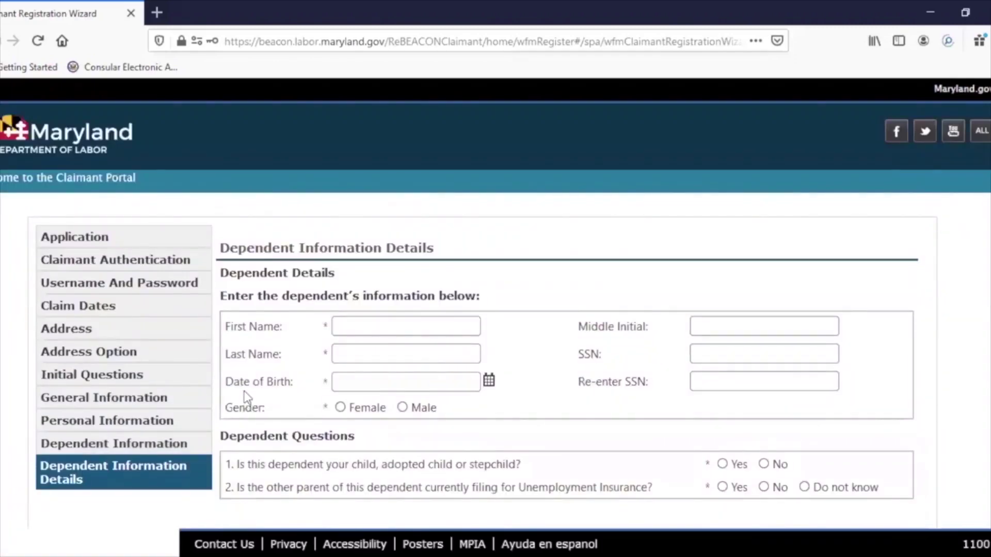
click(345, 326)
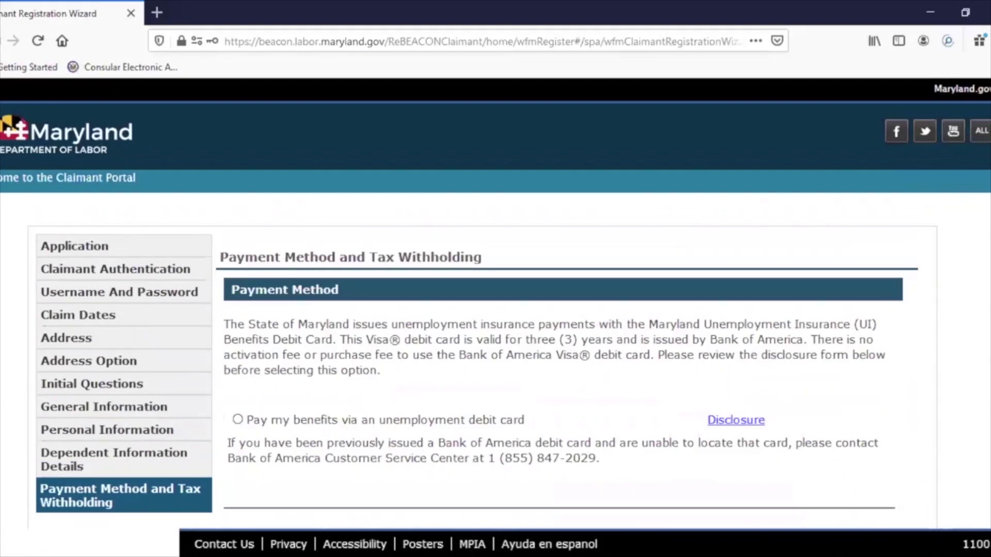
scroll(397, 373, down, 1)
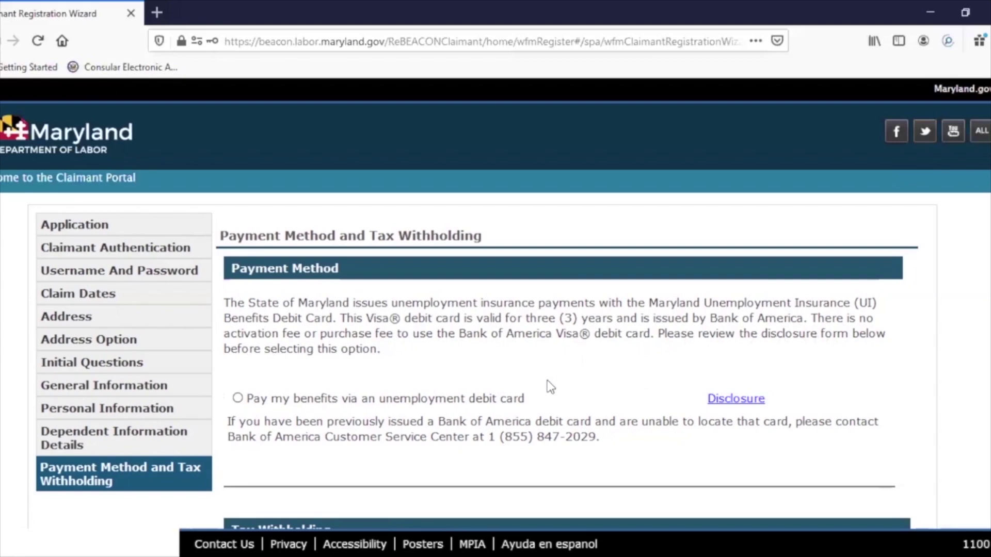
- Select unemployment debit card payment and acknowledge the debit card disclosure agreement
click(238, 398)
click(733, 402)
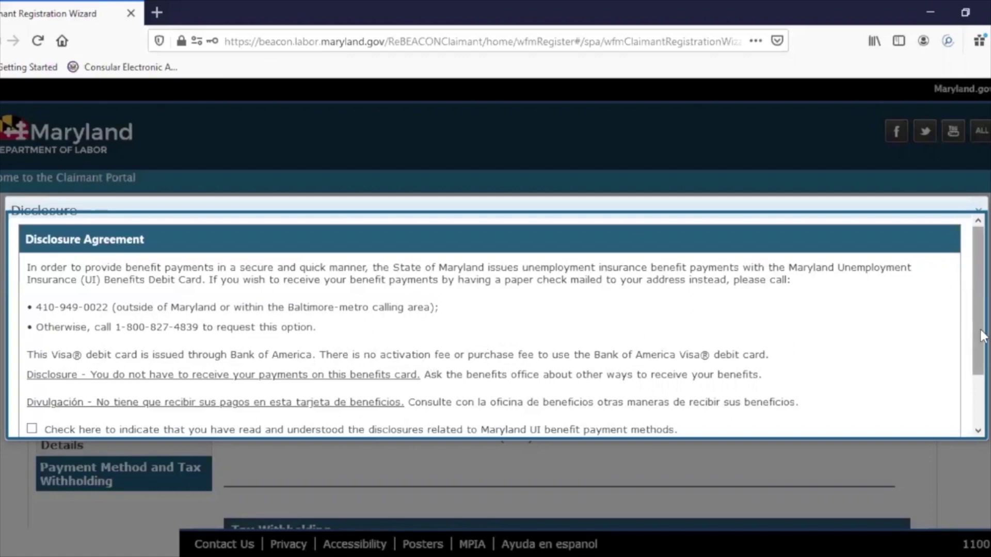
drag(983, 335, 983, 399)
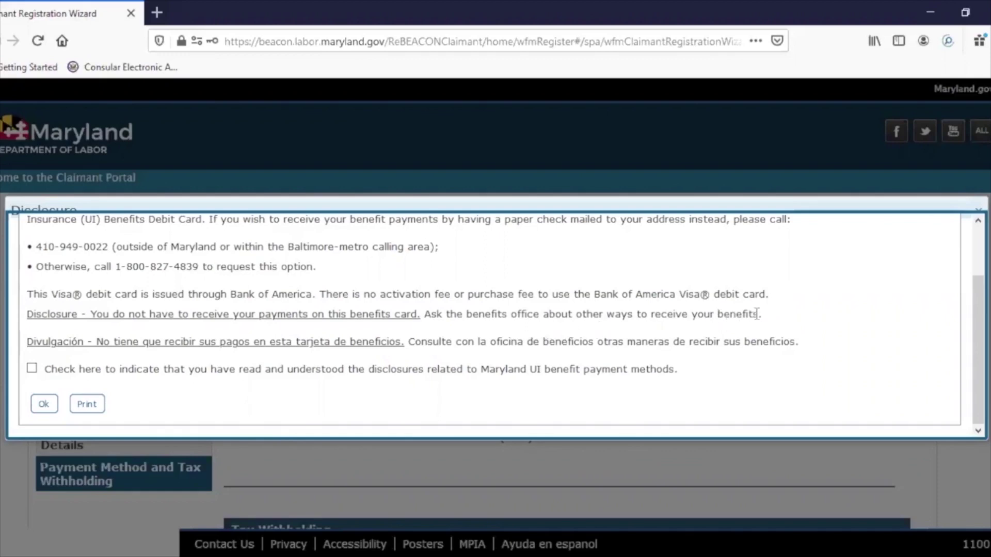
click(33, 370)
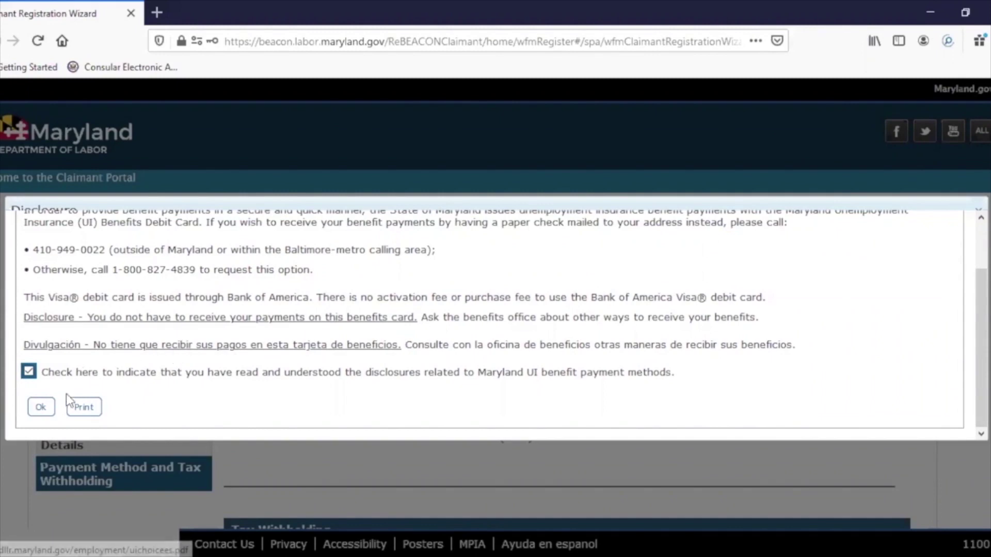
click(47, 408)
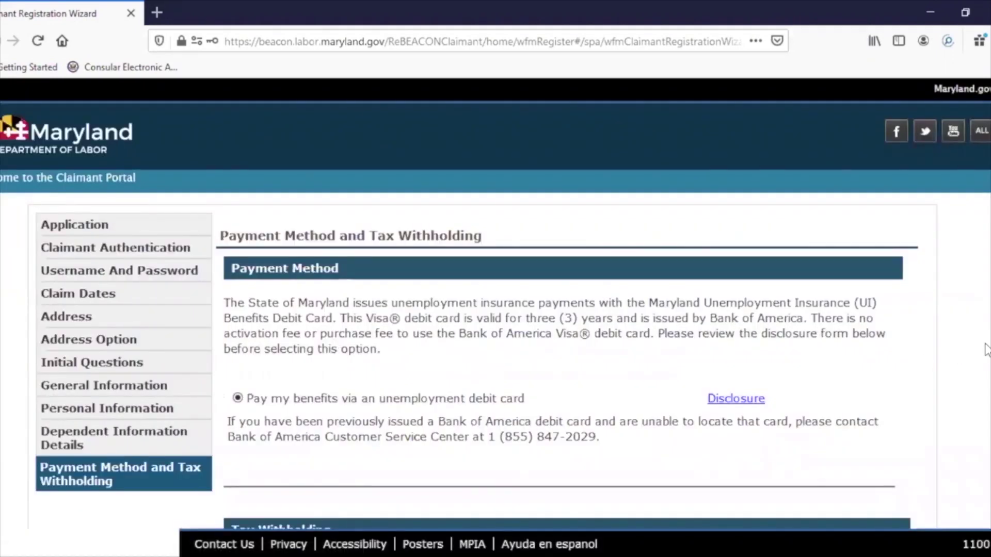
scroll(983, 349, down, 2)
scroll(473, 362, down, 4)
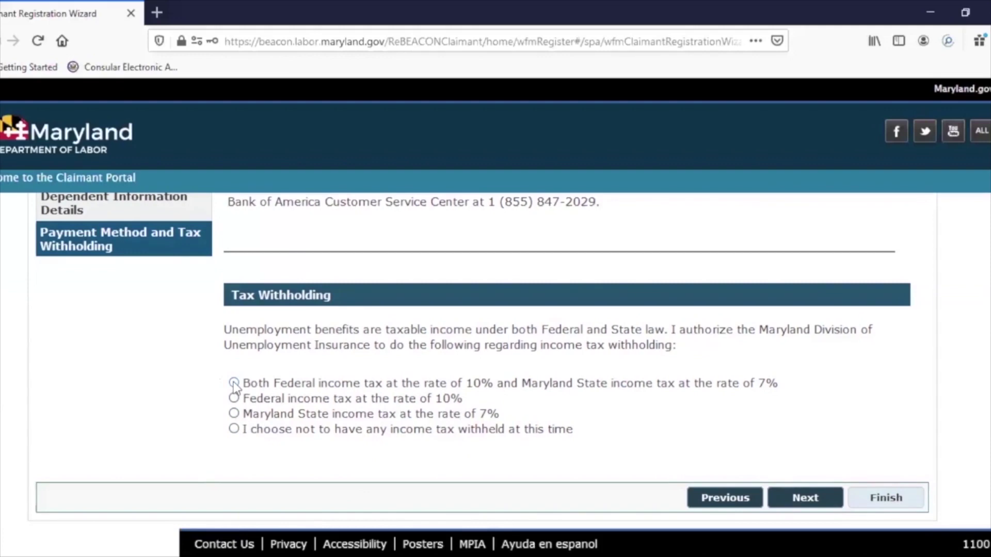
- Withhold both 10% Federal and 7% Maryland State income tax, then proceed
click(234, 383)
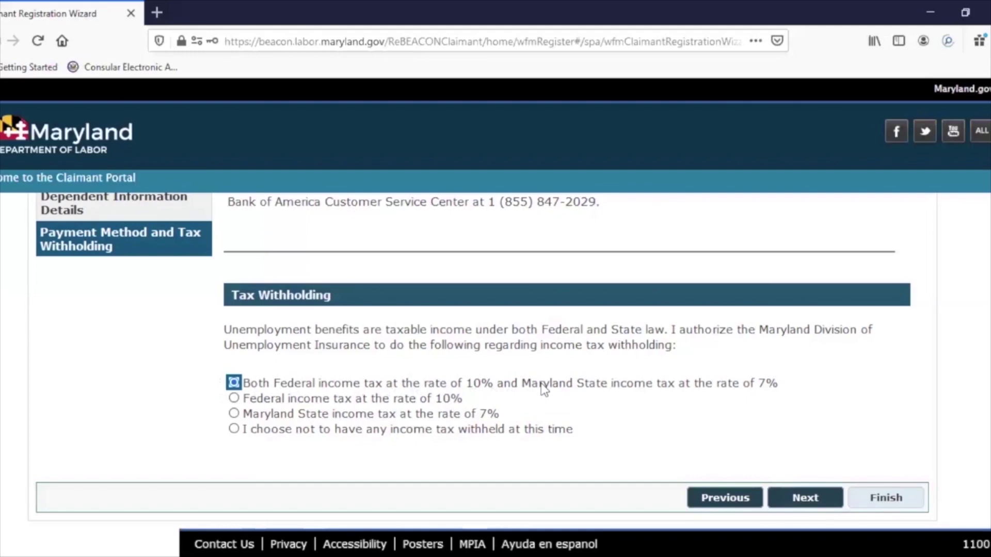
click(803, 498)
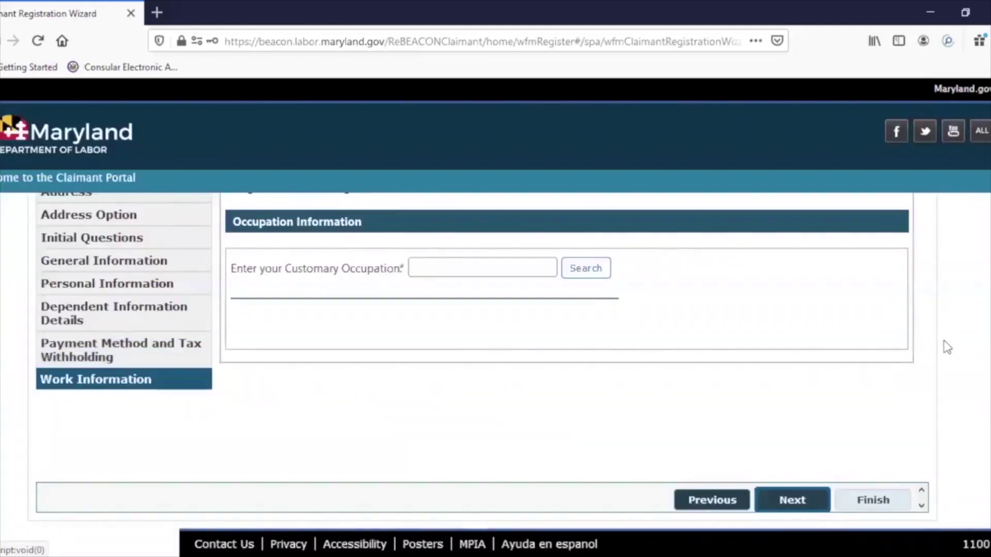
- Scroll up to view the union membership question and customary occupation field
scroll(498, 363, up, 3)
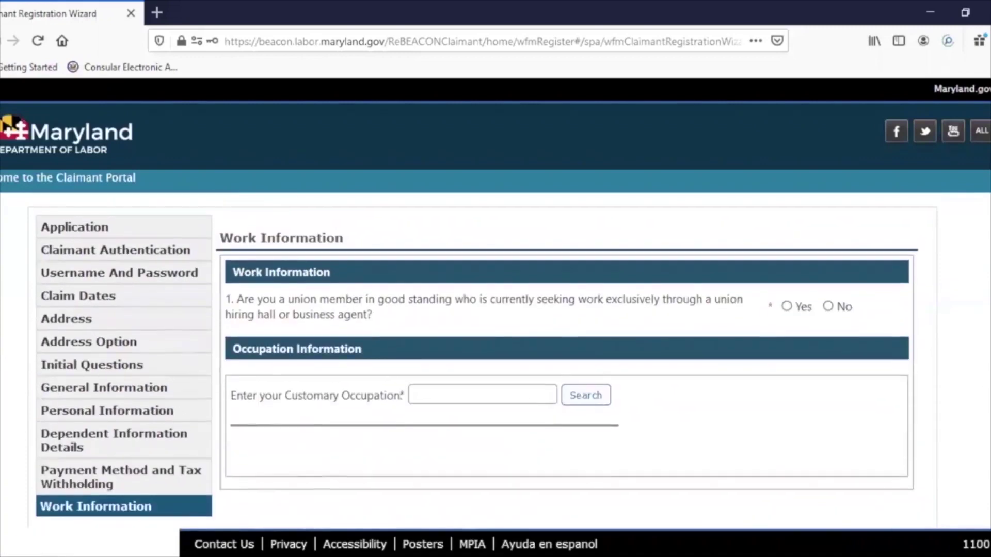
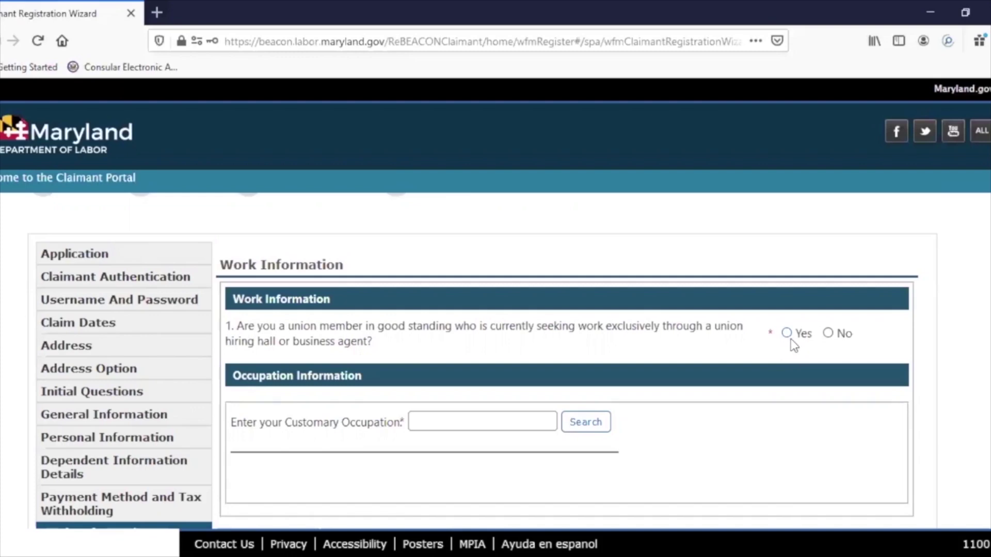
- Answer No to the union hiring hall question and enter LANDSCAPING as the customary occupation
click(828, 334)
scroll(983, 395, down, 2)
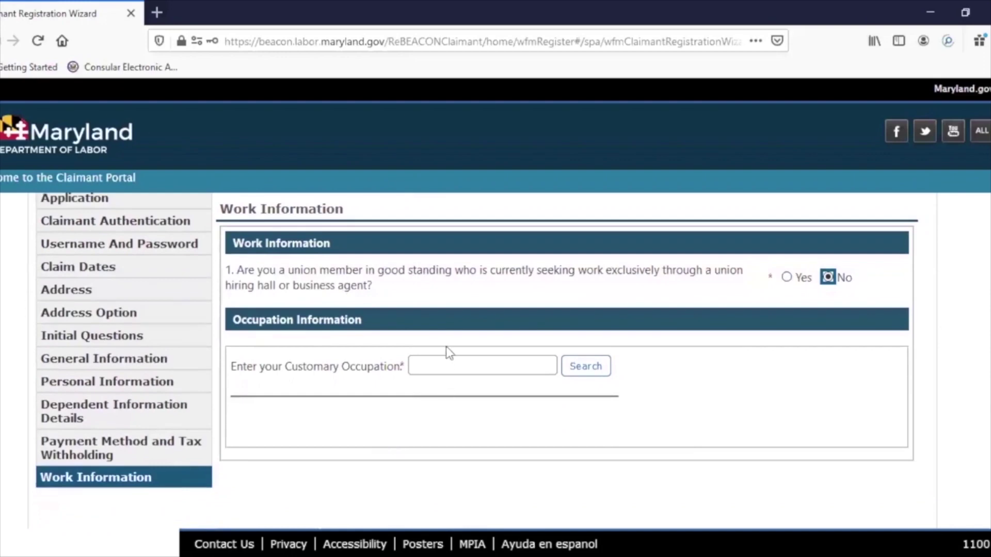
click(446, 363)
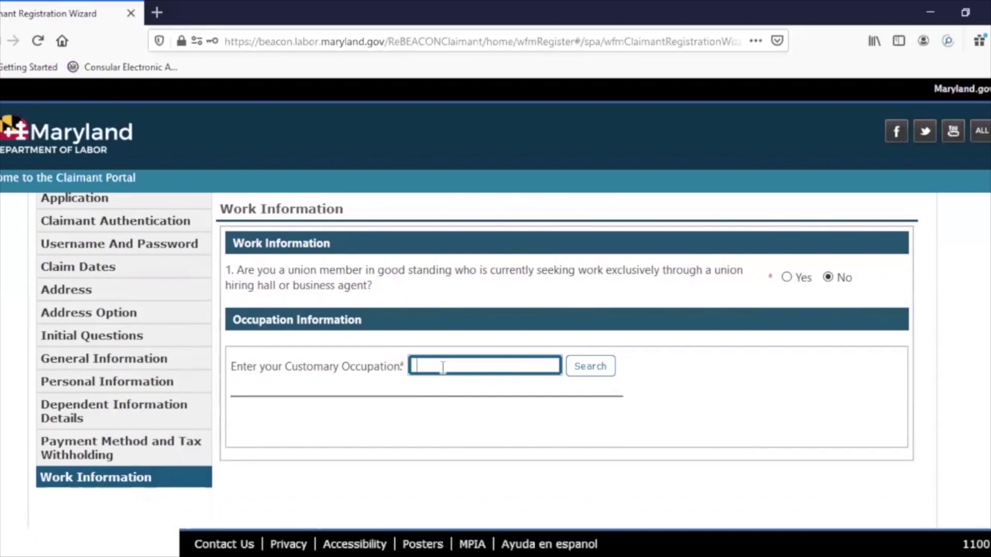
text(LANDSCAPING)
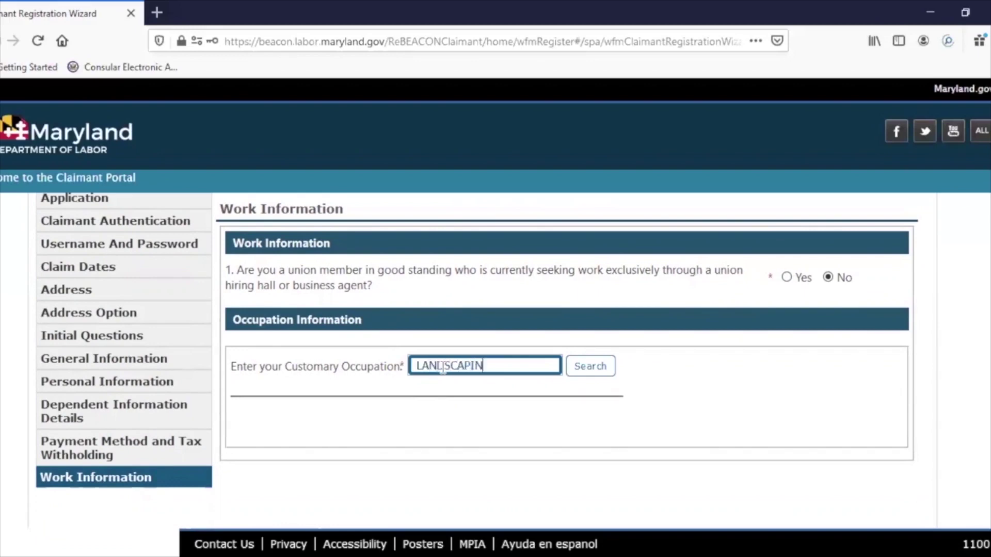
- Search occupations for LANDSCAPING and pick Landscaping and Groundskeeping Workers as the job title
click(601, 369)
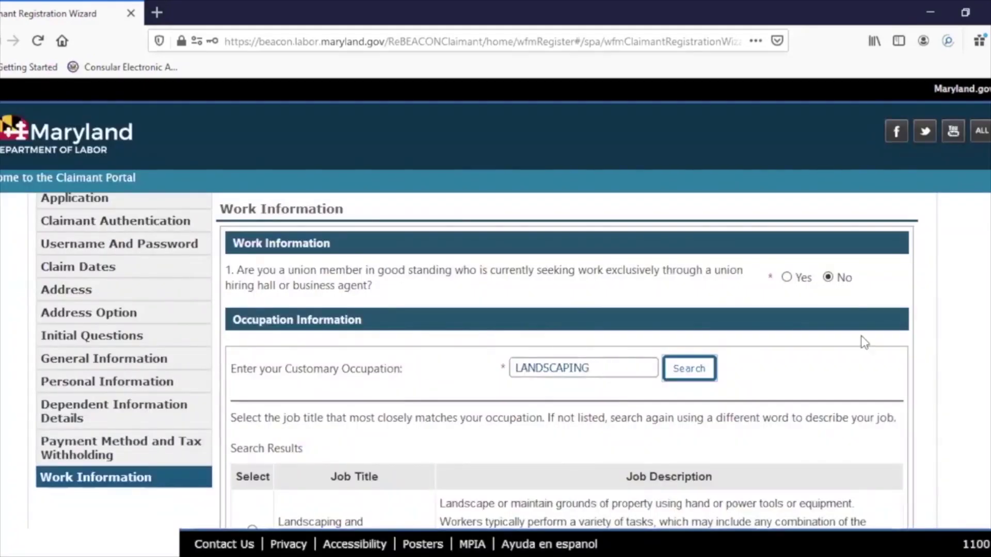
scroll(646, 259, down, 4)
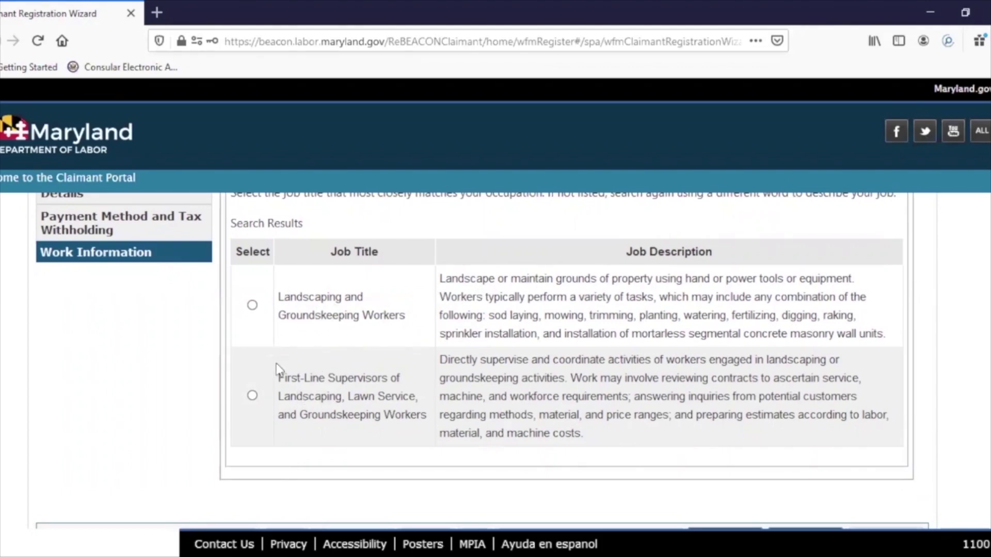
click(252, 305)
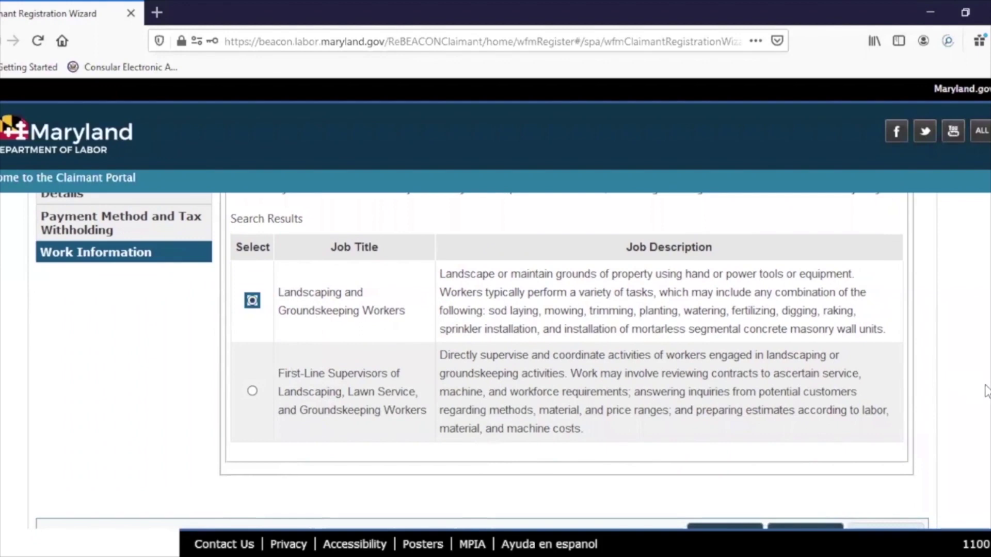
scroll(954, 495, down, 1)
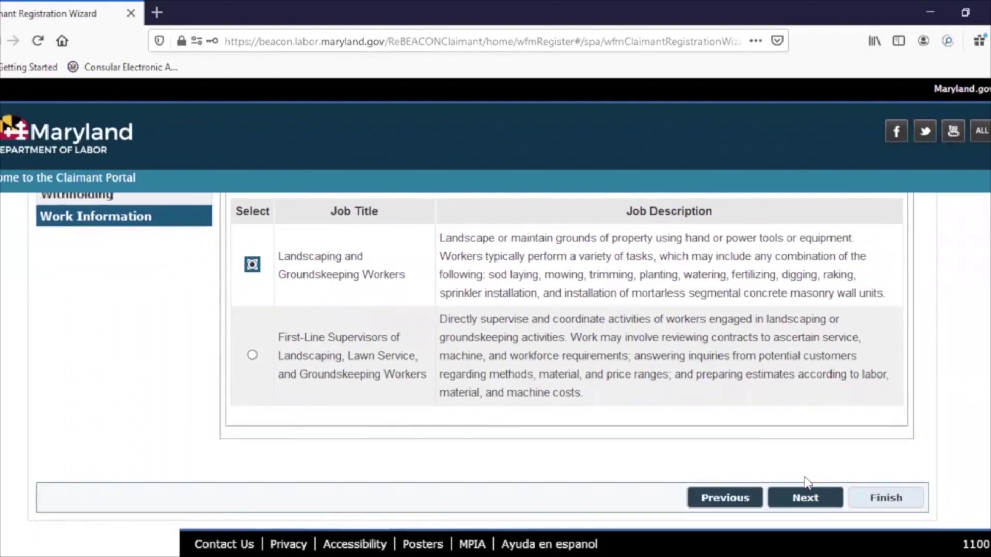
- Advance to the Employment step and review the employer table listing USI LLC
click(806, 498)
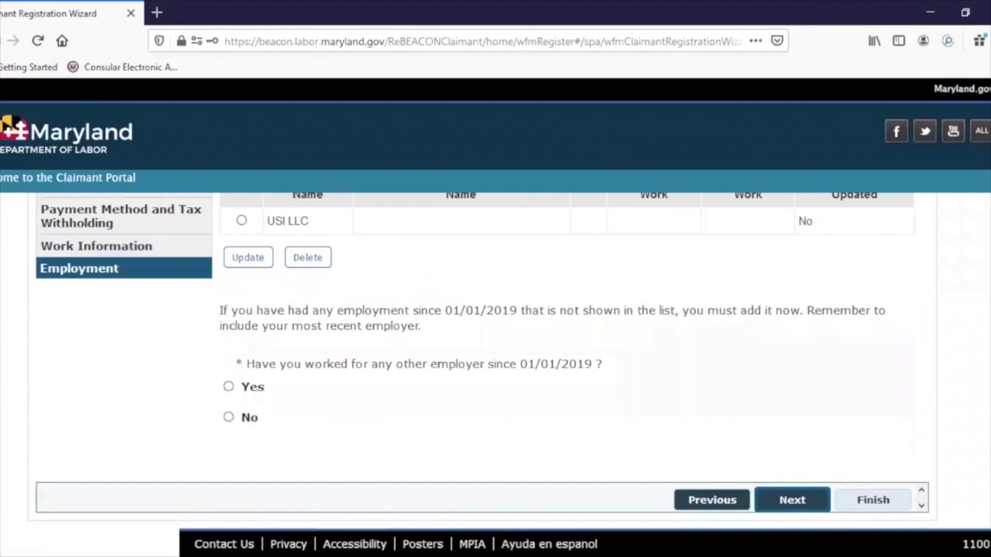
scroll(478, 361, up, 4)
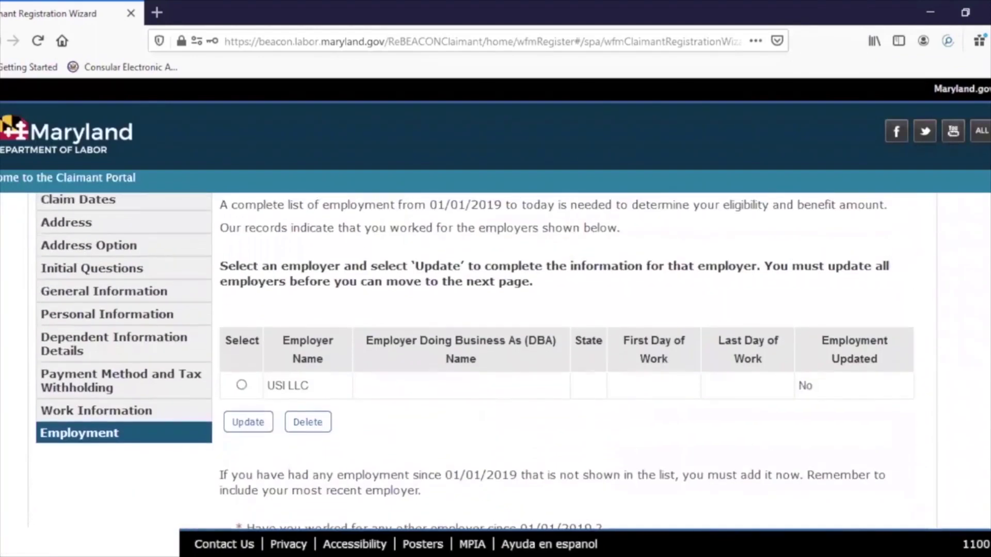
scroll(479, 361, up, 1)
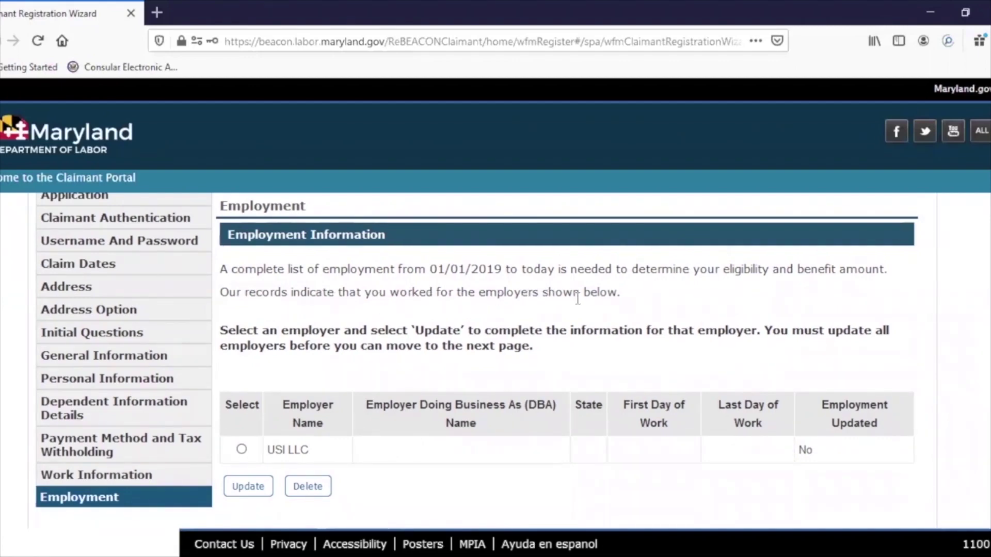
scroll(568, 362, down, 2)
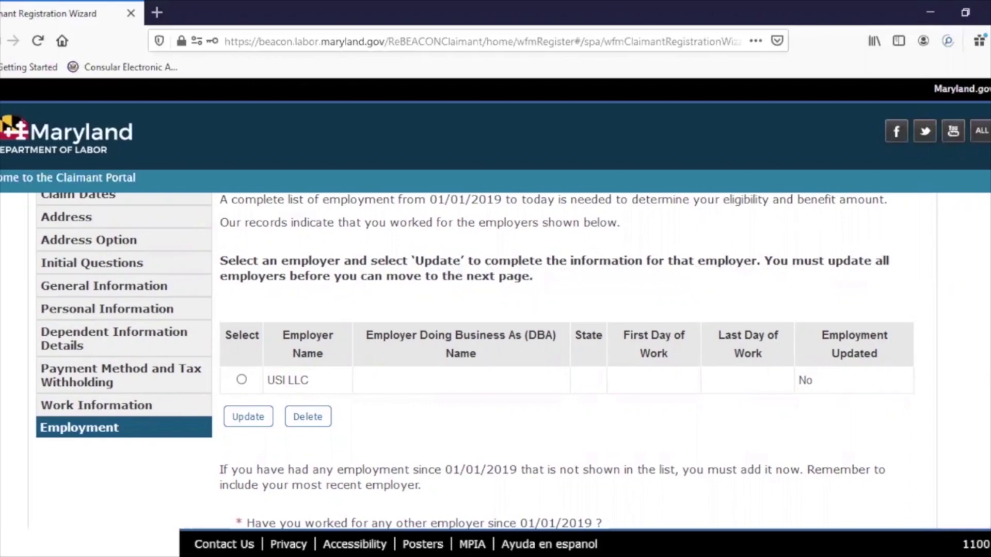
scroll(474, 362, down, 3)
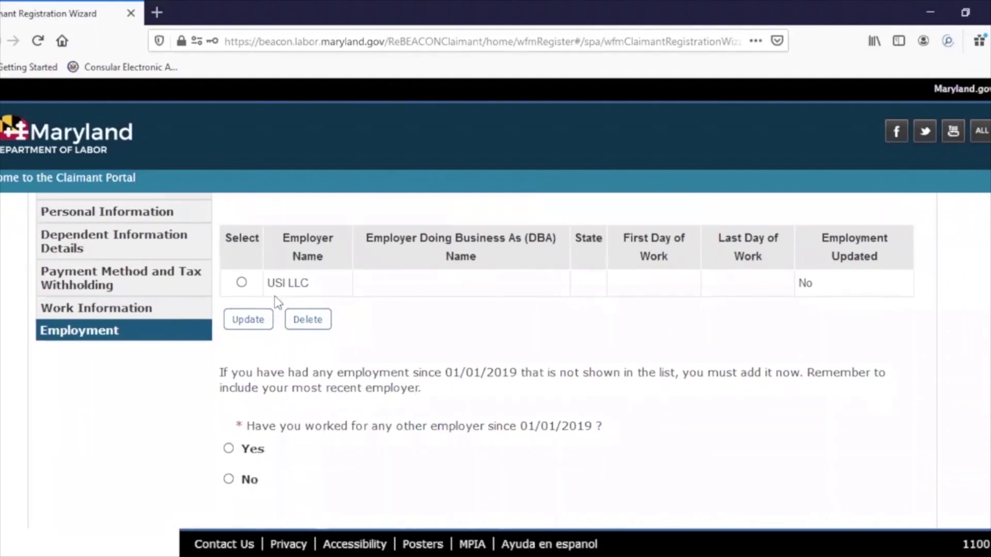
- Open the detailed employment information for the USI LLC employer entry
click(241, 284)
click(240, 322)
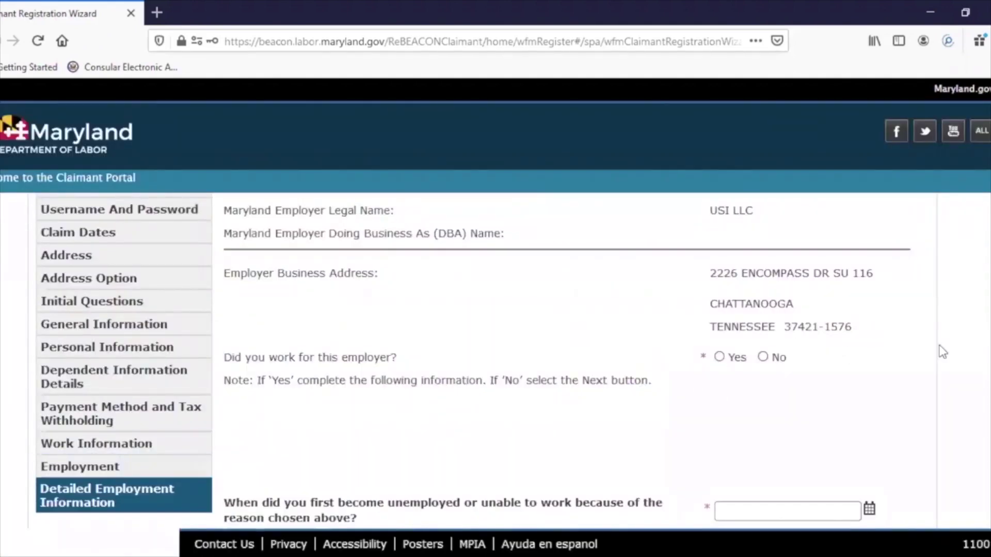
scroll(986, 346, up, 2)
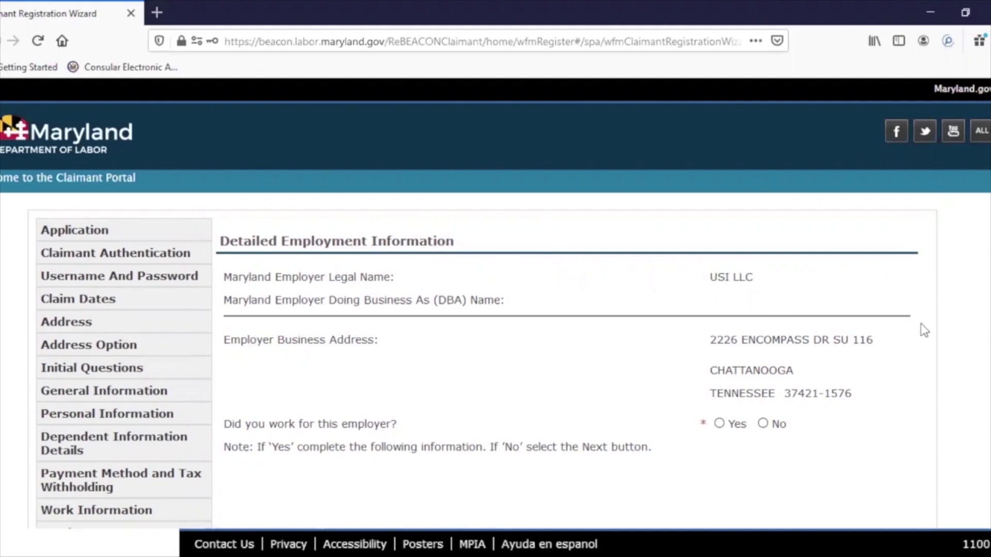
scroll(483, 361, down, 2)
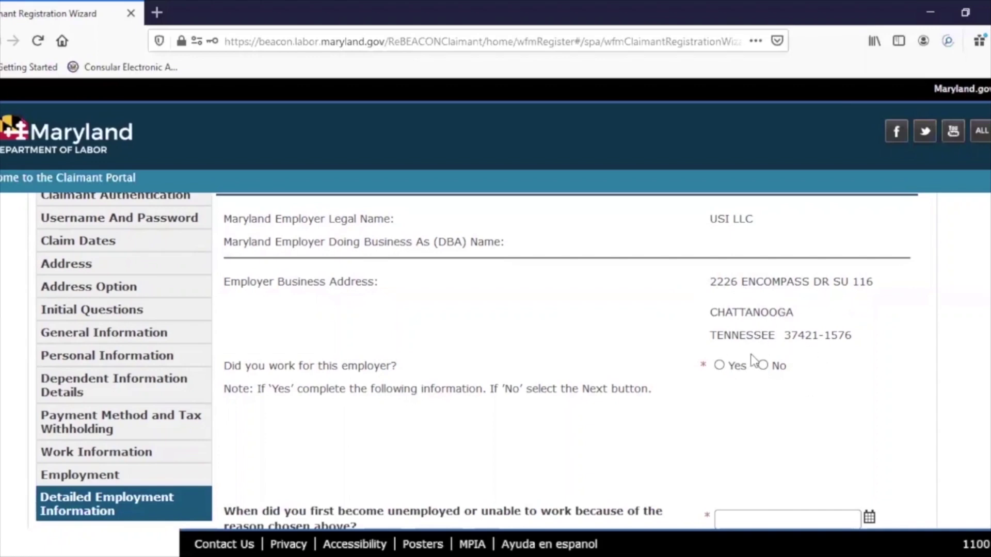
- Confirm Yes to having worked for USI LLC and view the Most Recent Work Address fields
click(719, 366)
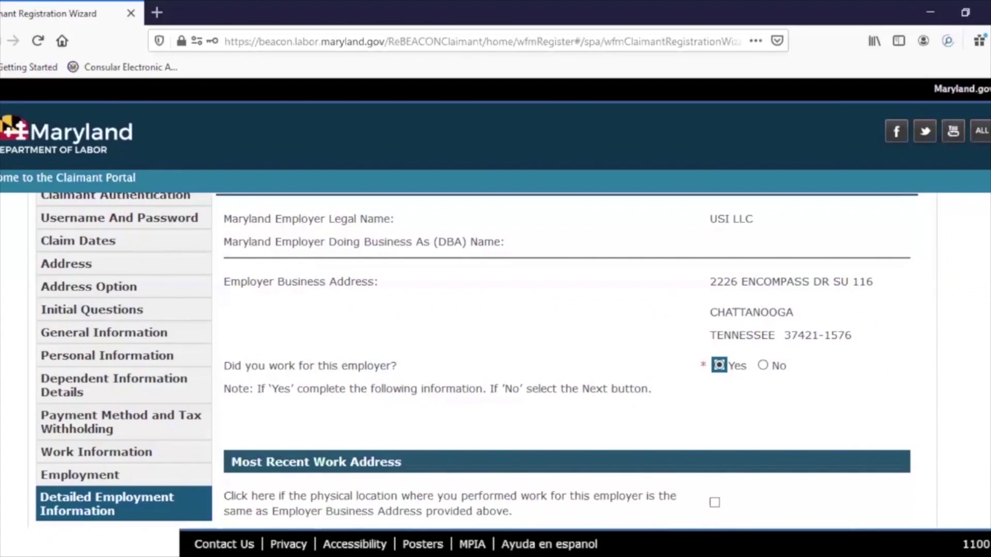
scroll(477, 361, down, 1)
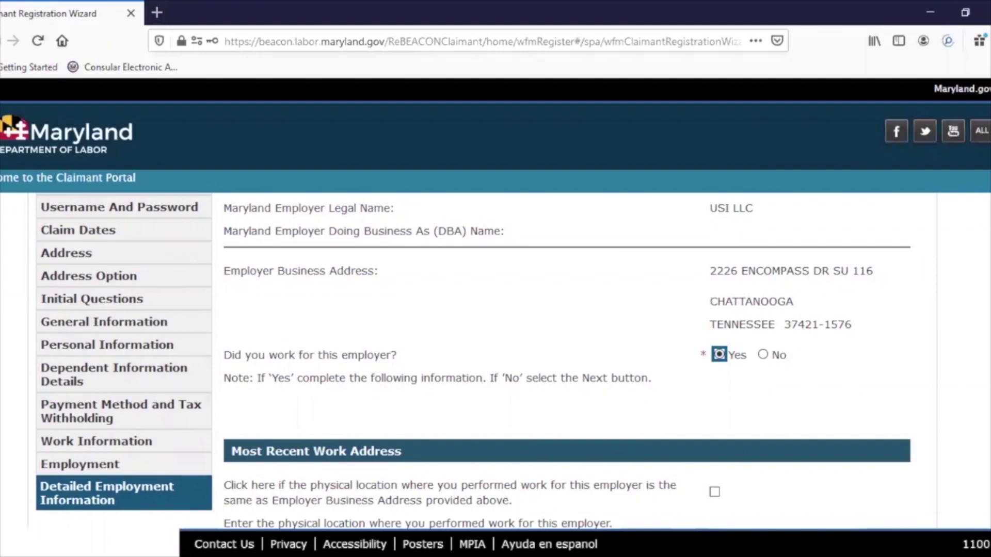
scroll(473, 361, down, 2)
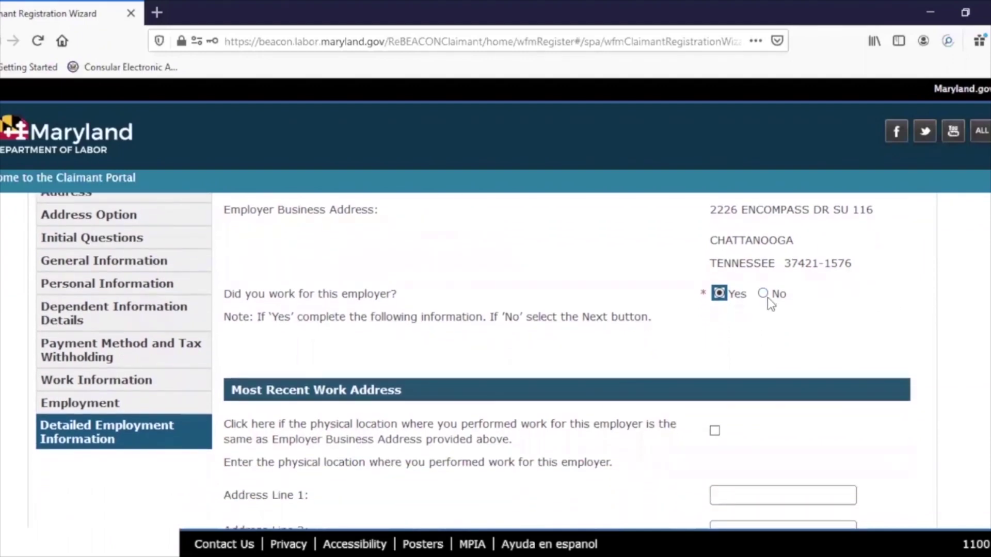
scroll(978, 293, down, 6)
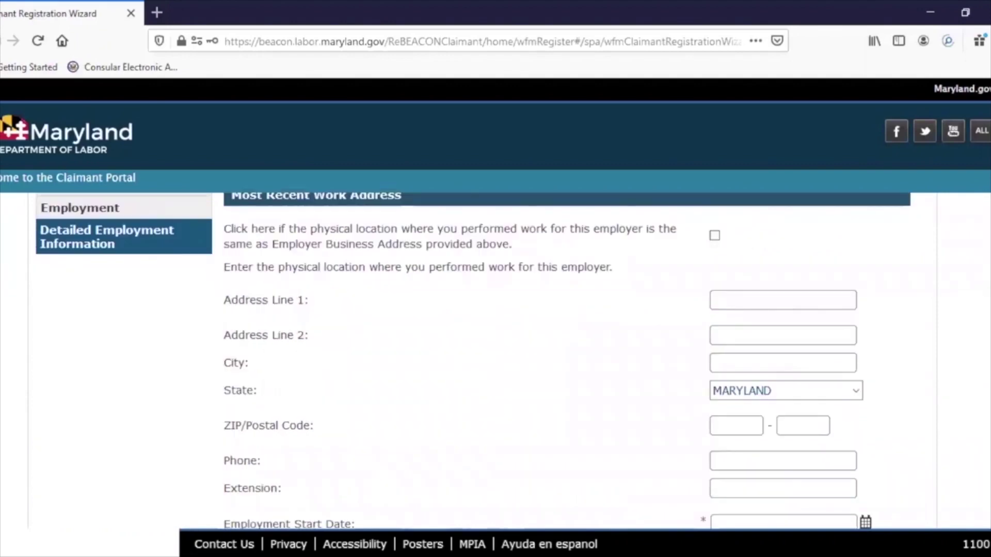
scroll(901, 341, up, 1)
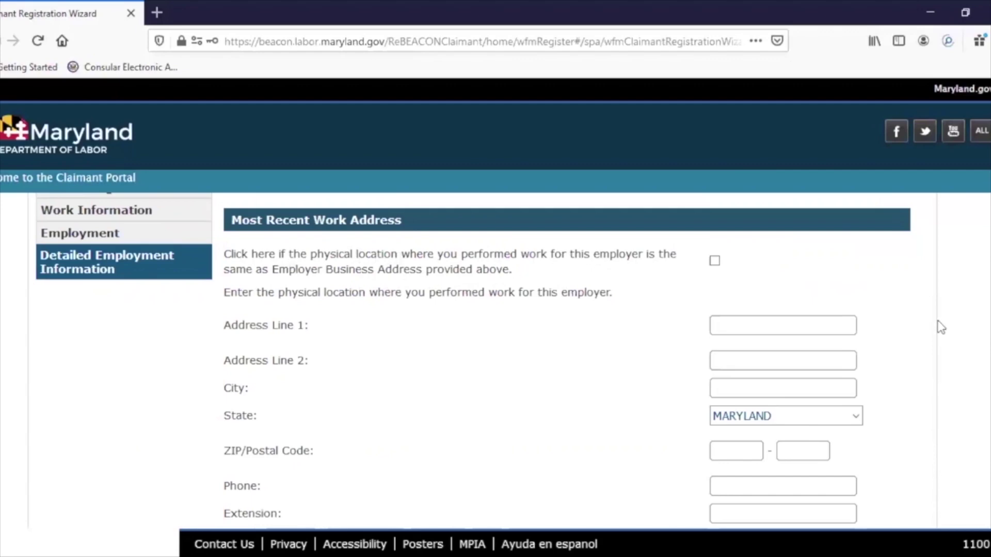
click(714, 261)
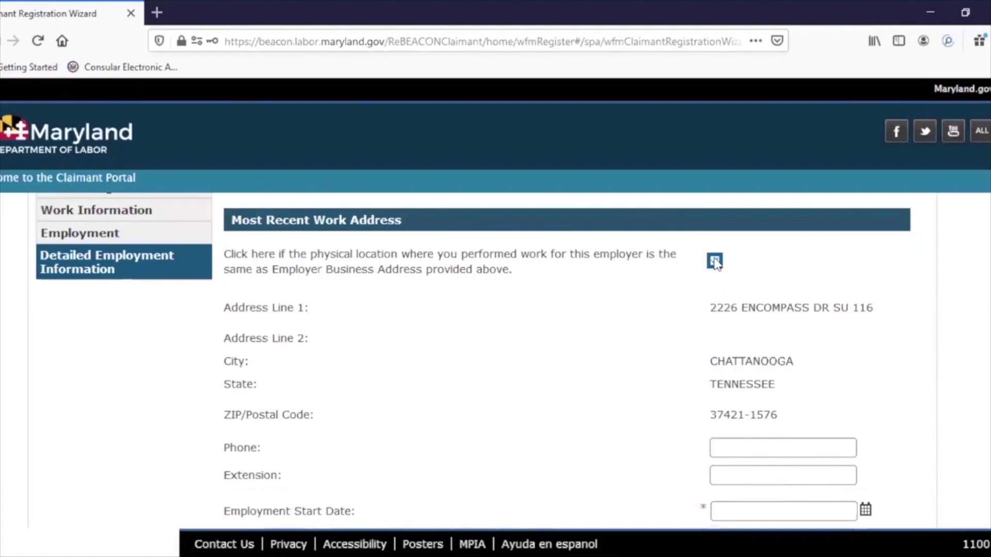
click(715, 262)
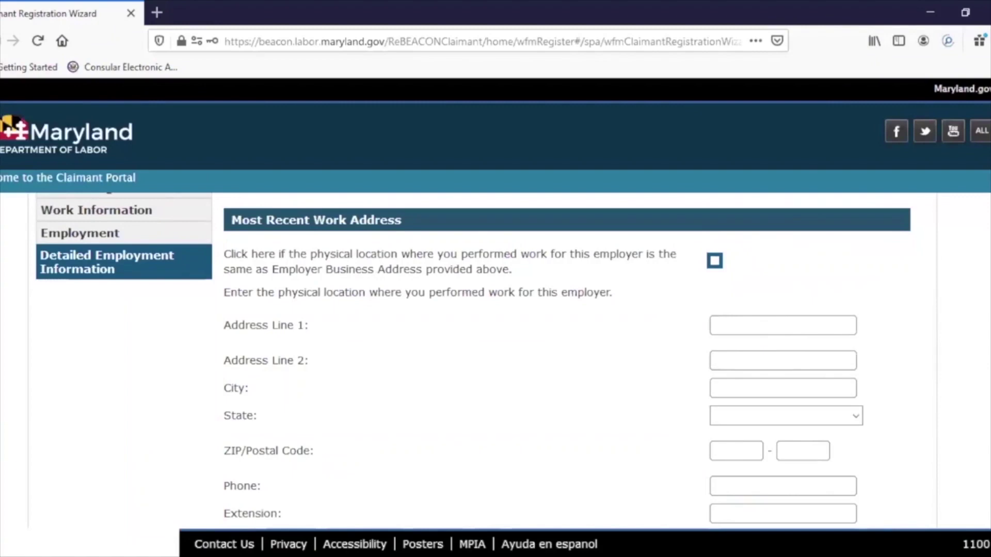
scroll(548, 361, down, 2)
scroll(547, 361, up, 1)
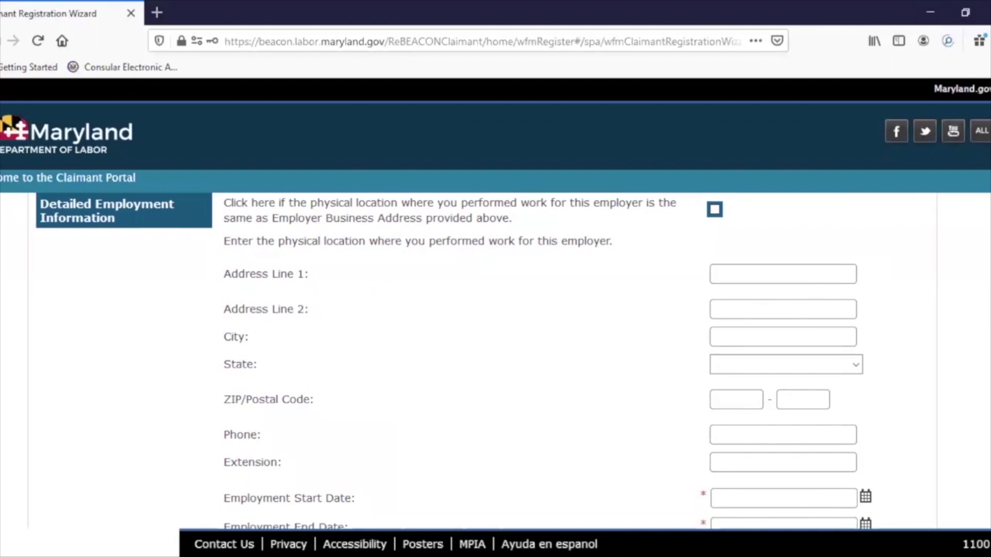
scroll(496, 361, down, 2)
scroll(495, 361, down, 2)
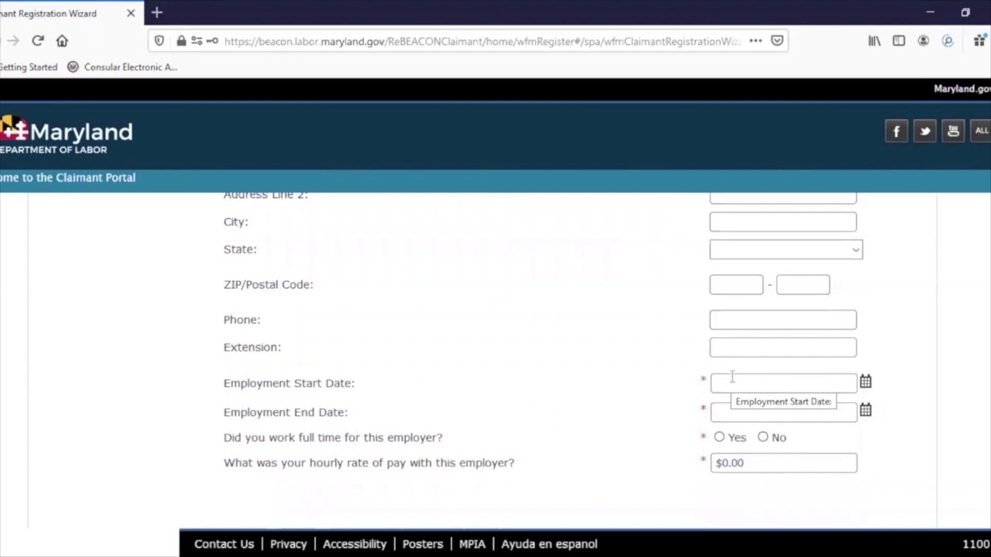
- Set the employment start date to 05/04/2020 and the end date to 07/25/2020
click(867, 384)
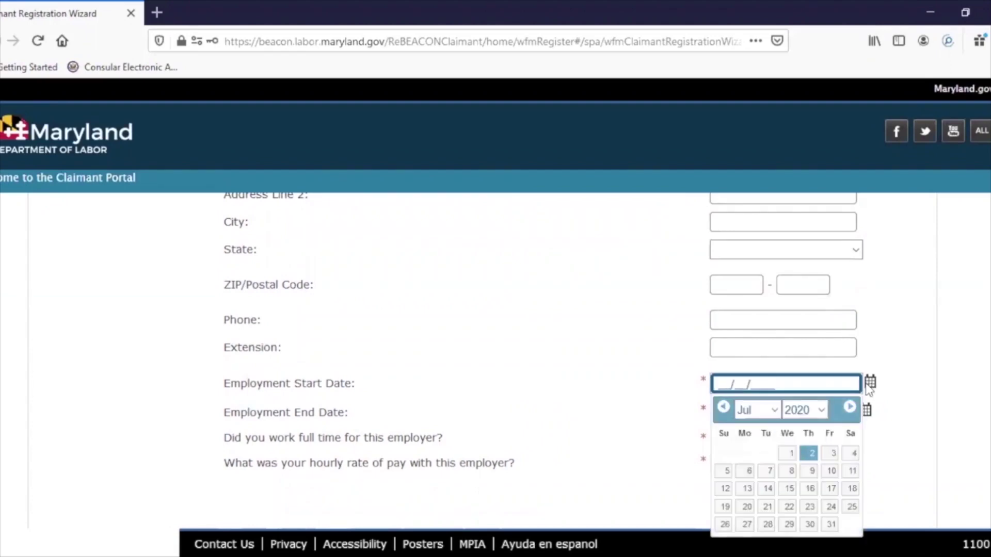
click(723, 410)
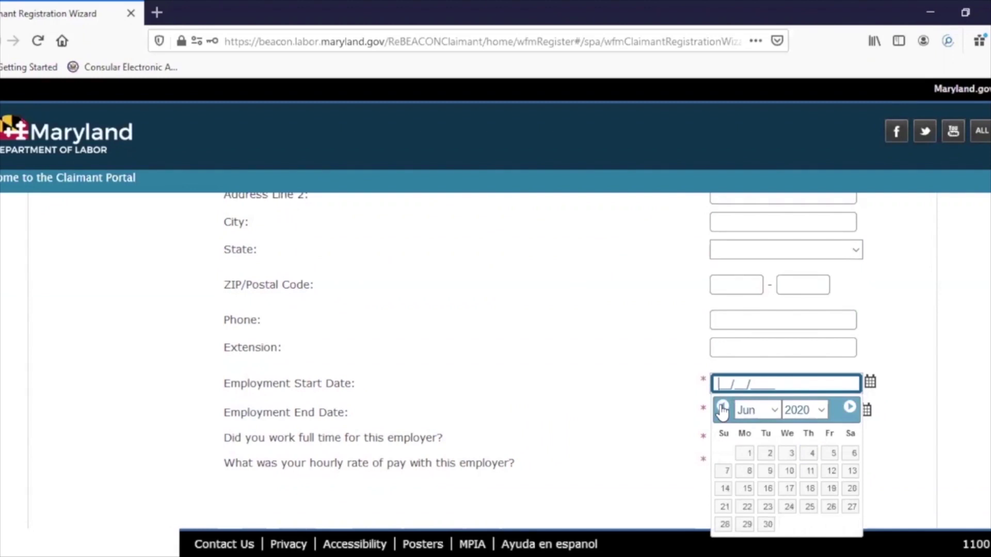
click(722, 410)
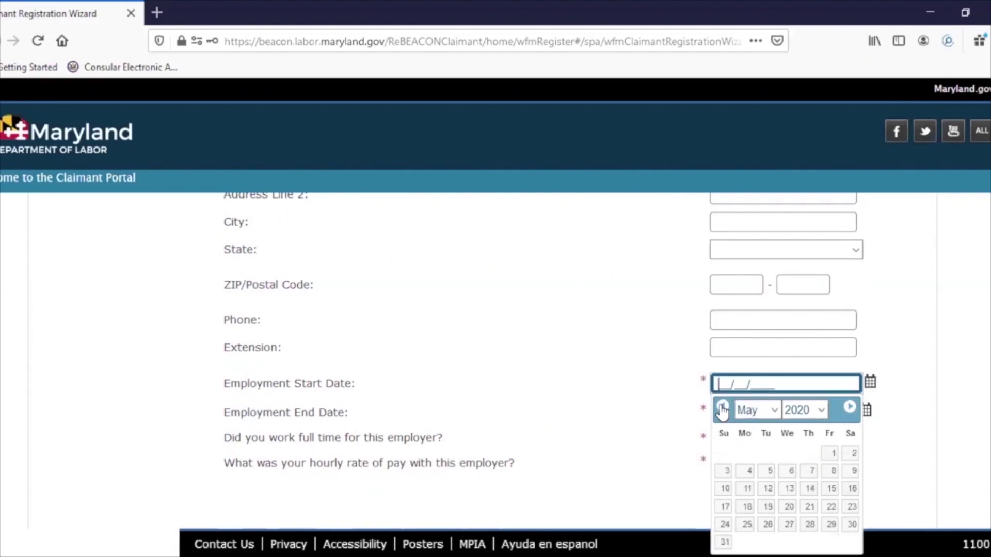
click(746, 471)
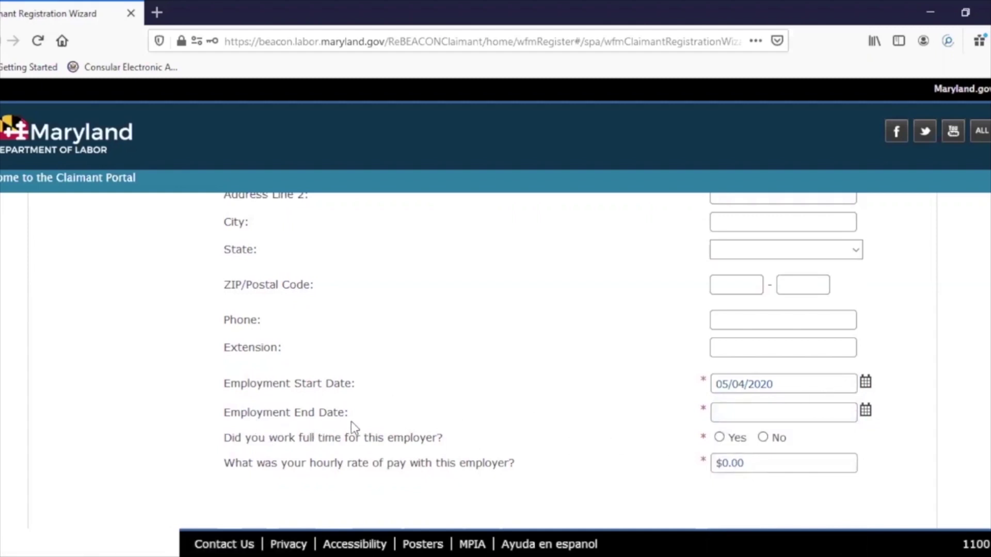
click(779, 415)
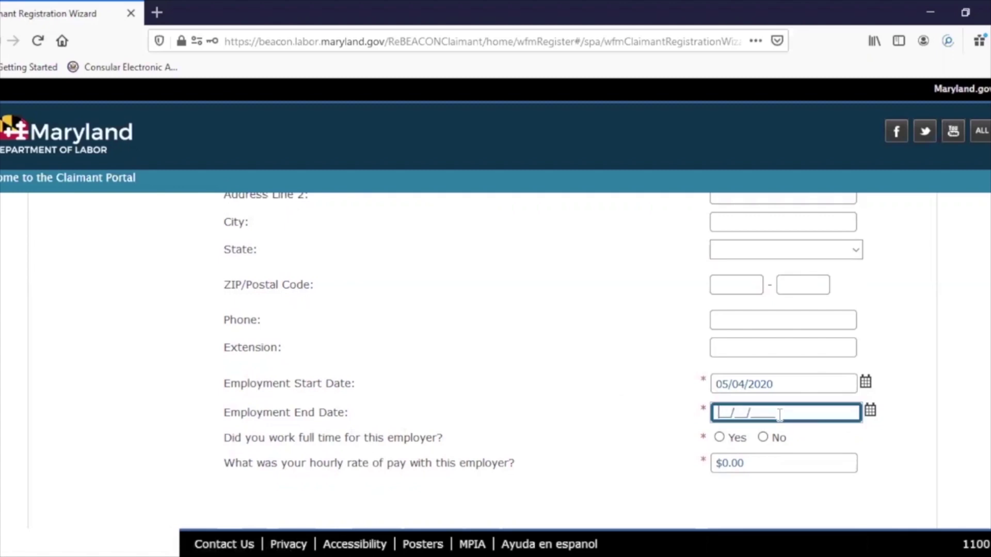
text(07/25/2020)
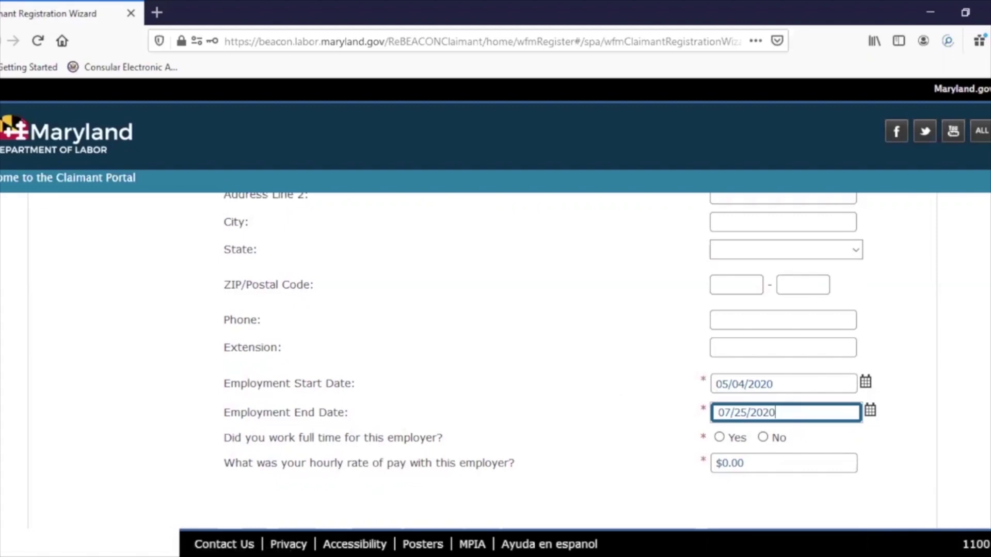
scroll(550, 335, down, 3)
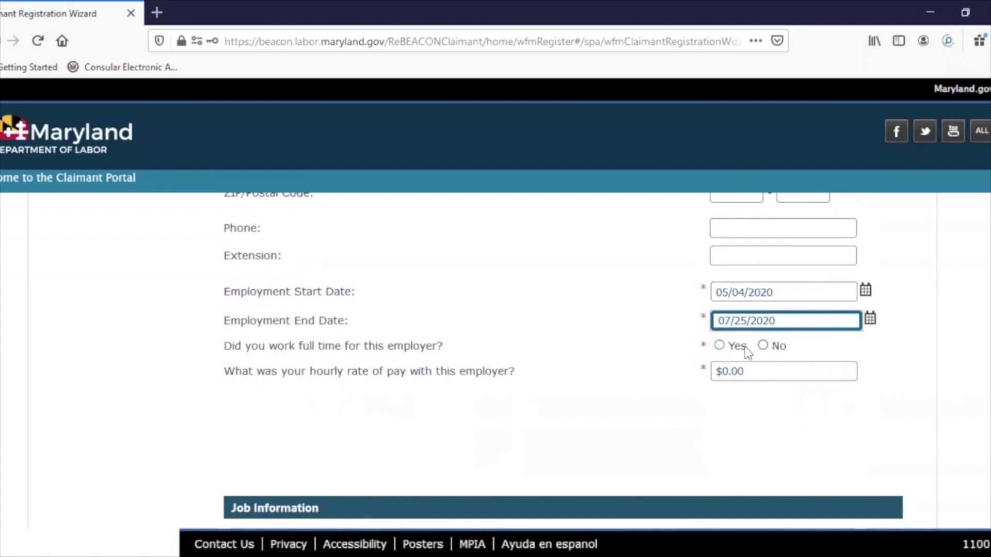
- Mark the USI LLC job as full time with an hourly rate of $12.00
click(719, 347)
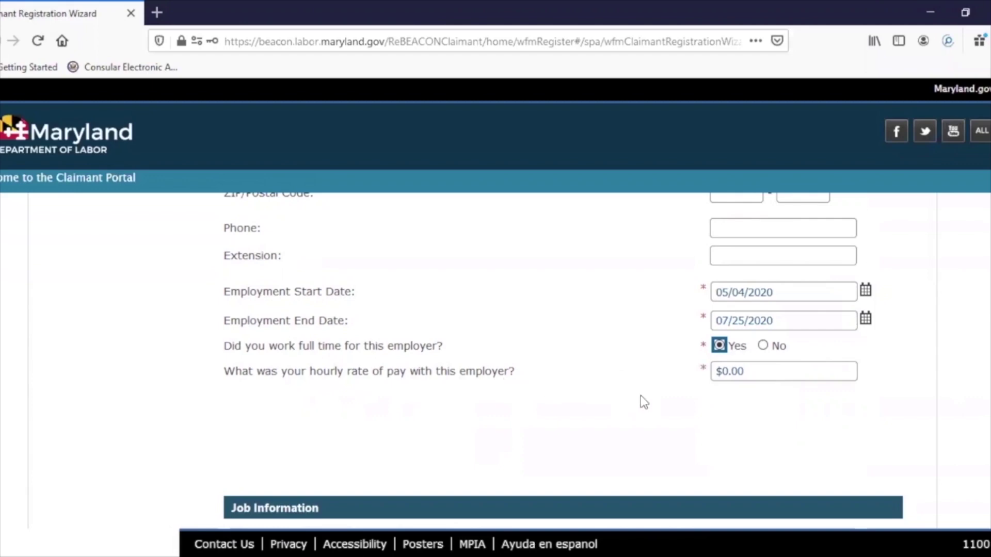
click(757, 370)
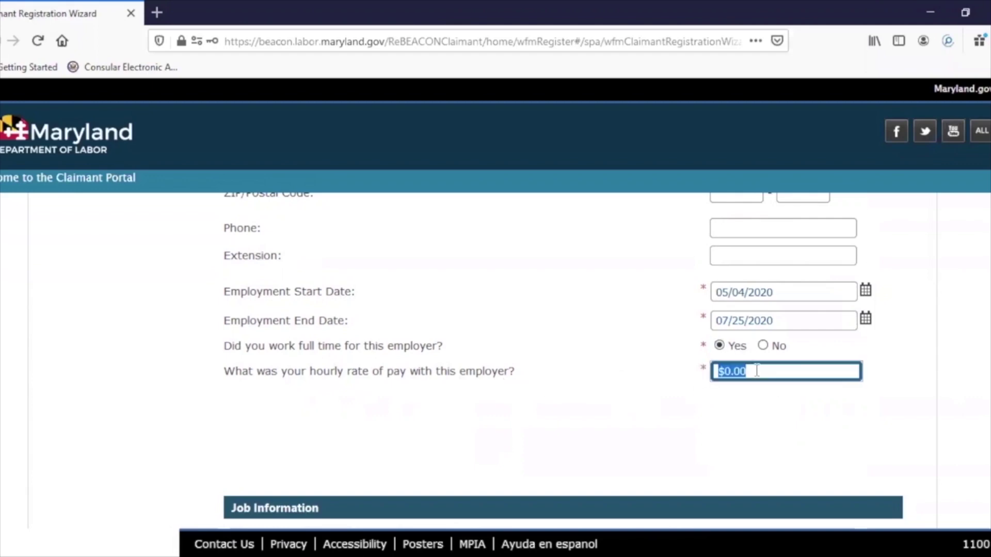
text(12.00)
- Scroll down to the Reason For Separation options, Temporary Layoff through Other
scroll(562, 361, down, 5)
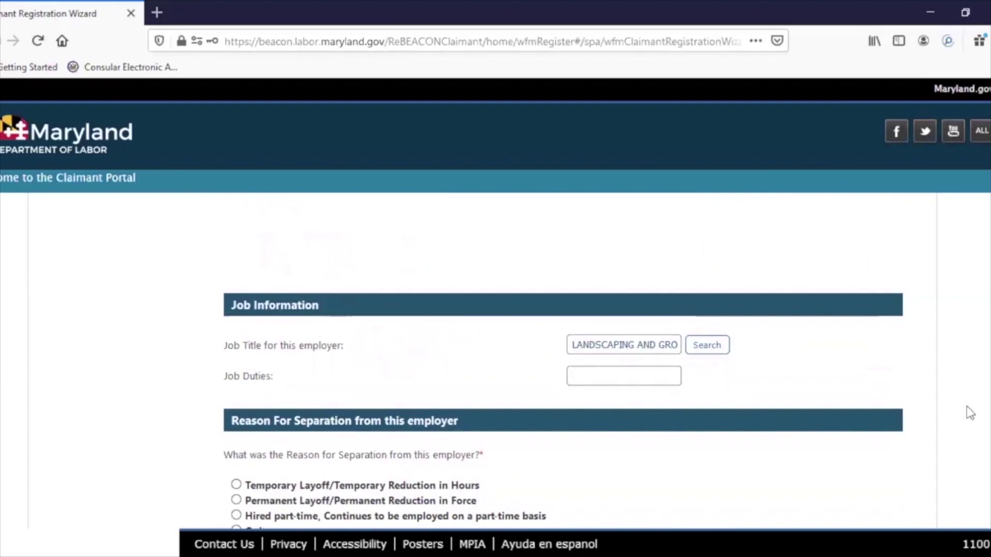
scroll(562, 361, down, 3)
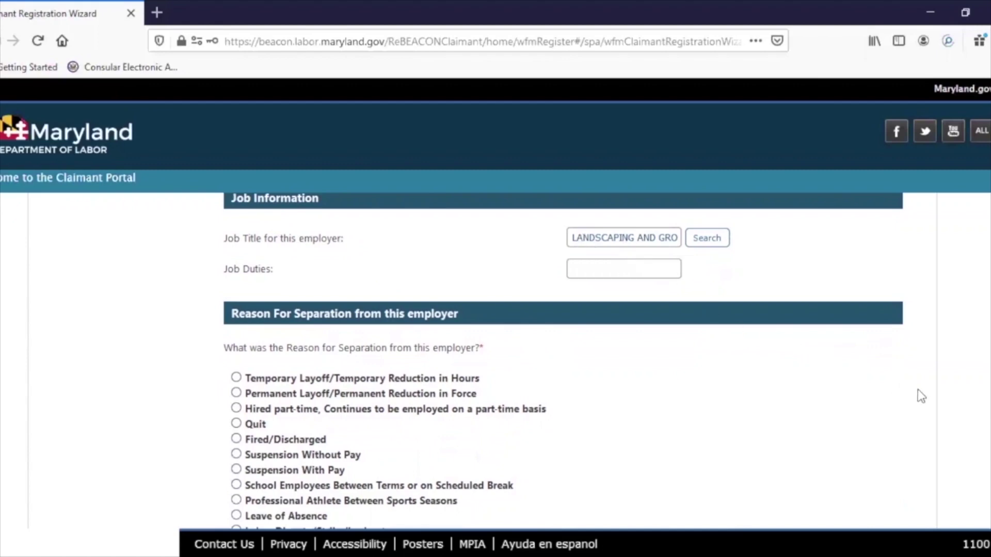
scroll(940, 405, down, 3)
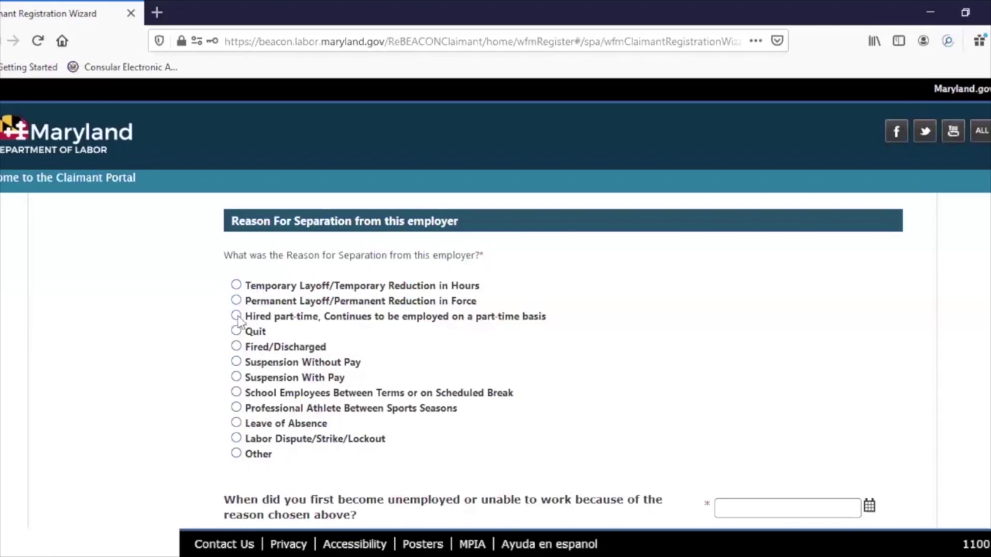
- Choose Other as the separation reason, explaining 'I am hospitalized due to a stroke'
click(236, 454)
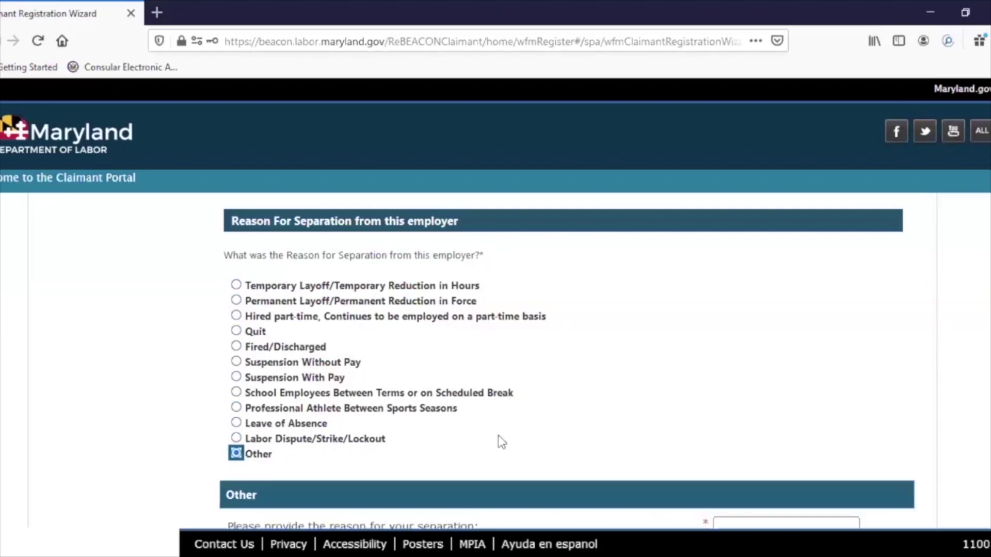
scroll(485, 362, down, 3)
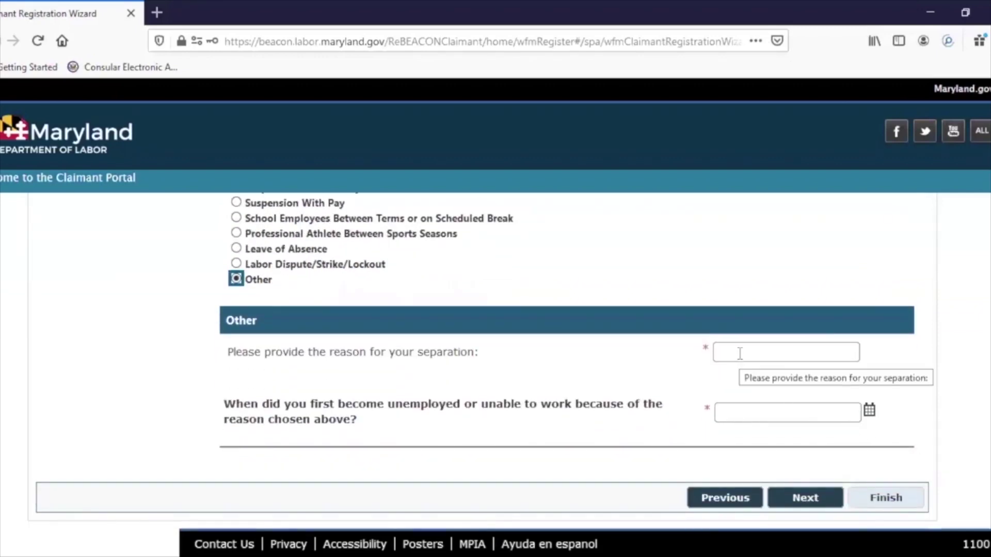
click(739, 353)
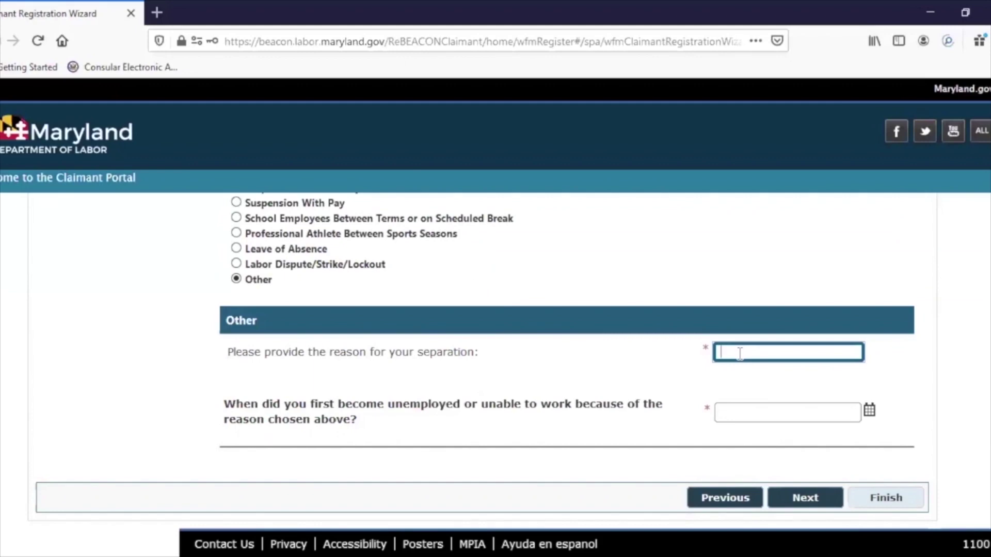
text(I am hospitalize)
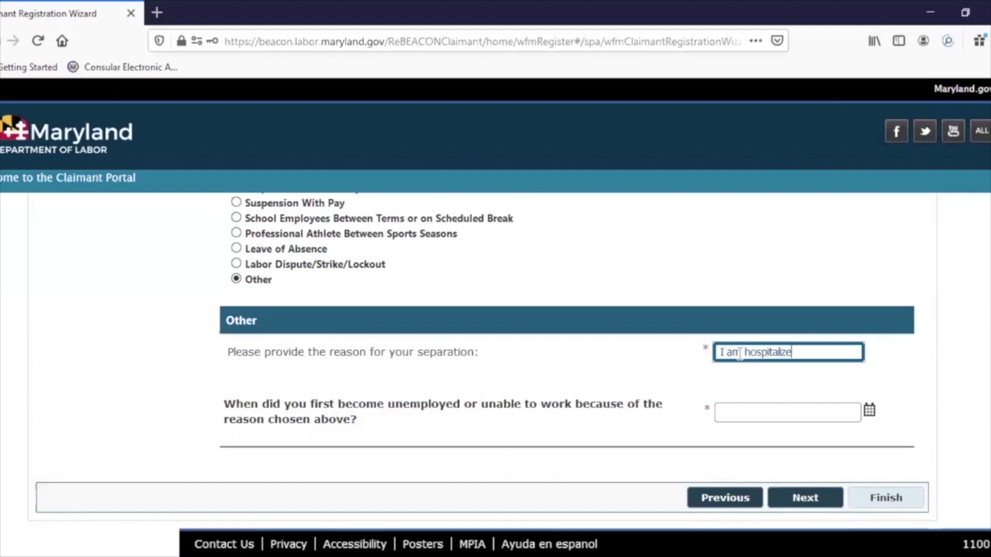
text(d due to a stroke)
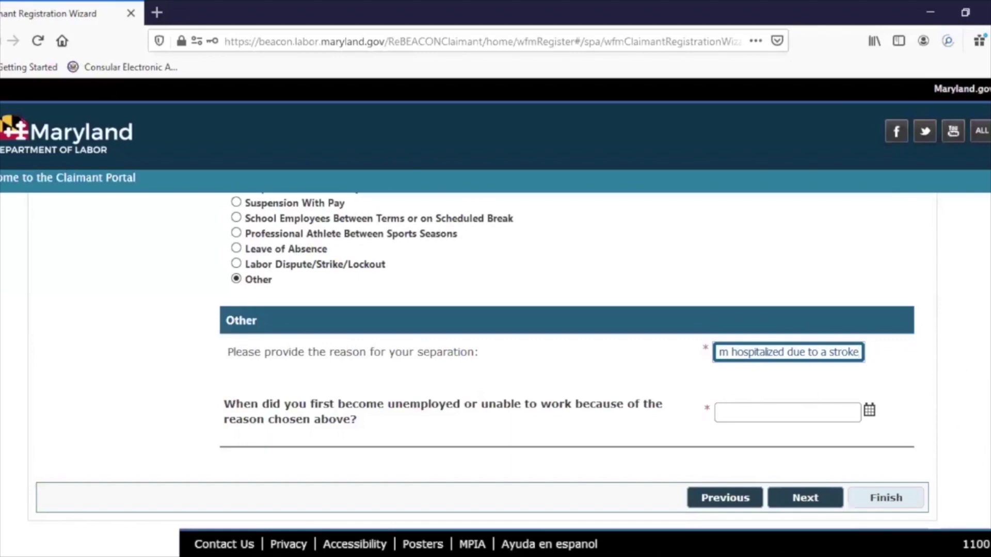
scroll(483, 360, up, 1)
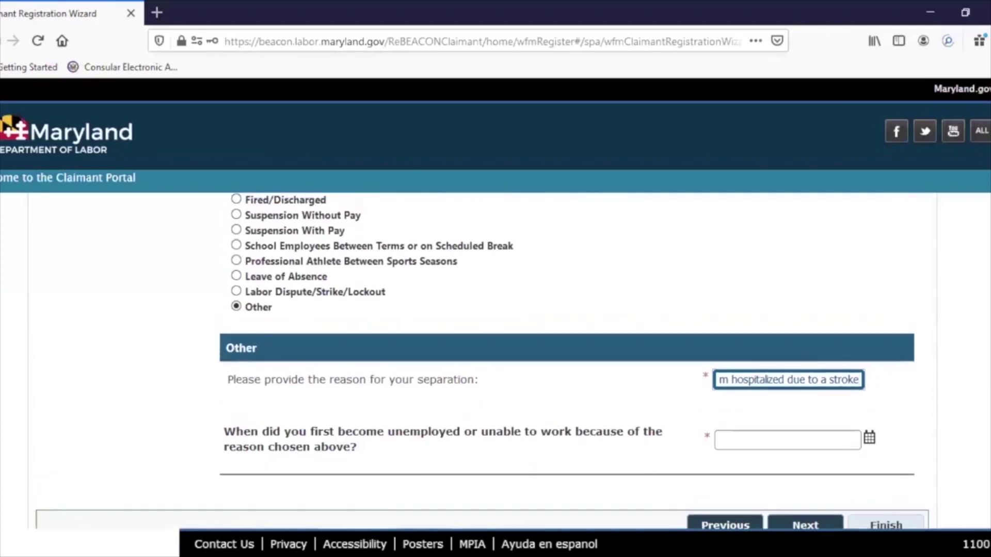
scroll(483, 360, up, 10)
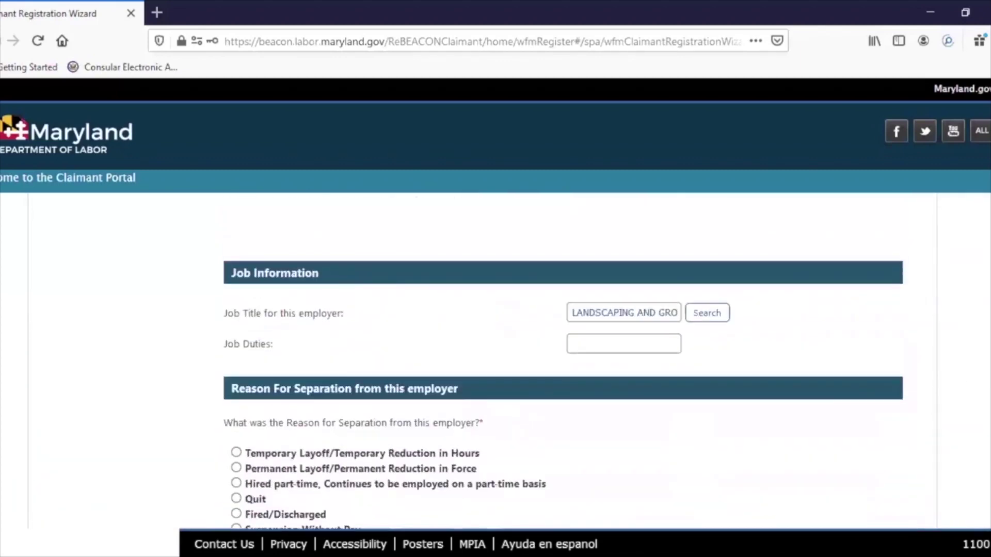
scroll(483, 359, up, 4)
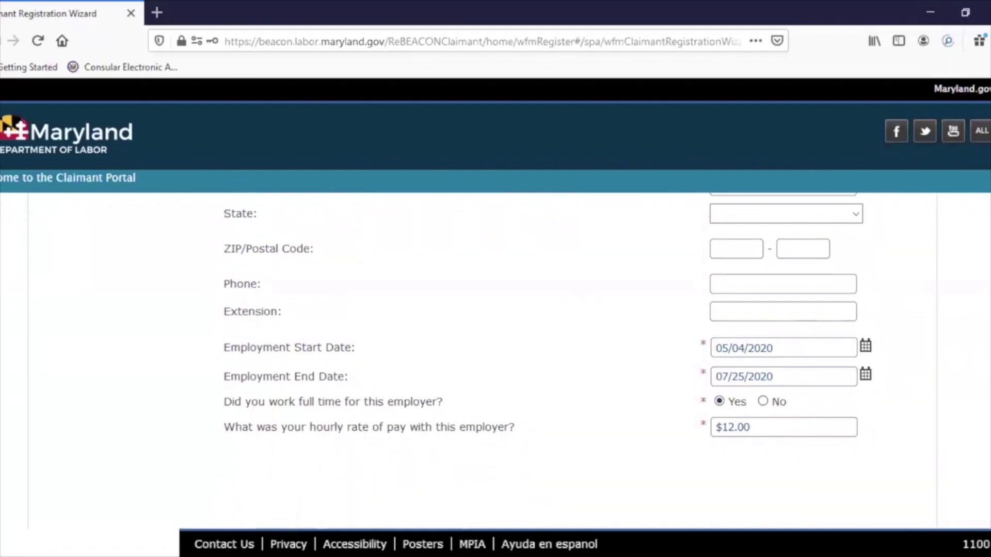
scroll(989, 511, down, 15)
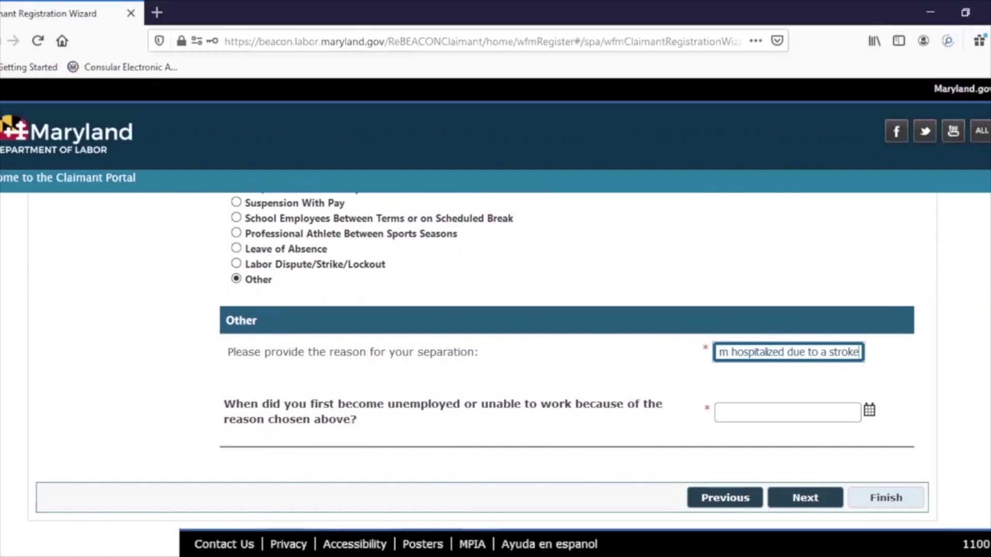
scroll(937, 348, up, 10)
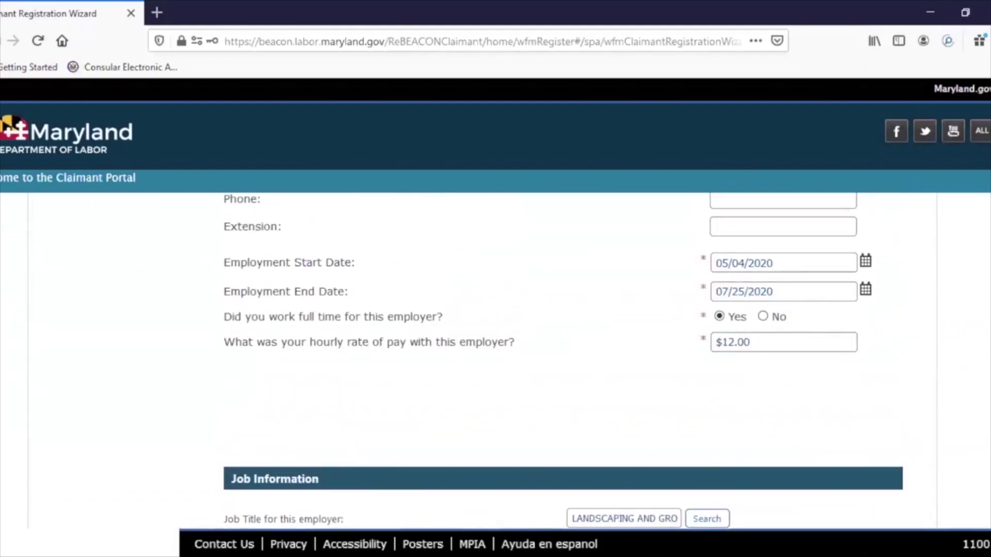
- Correct the employment end date's month so it reads 06/25/2020
scroll(562, 361, down, 2)
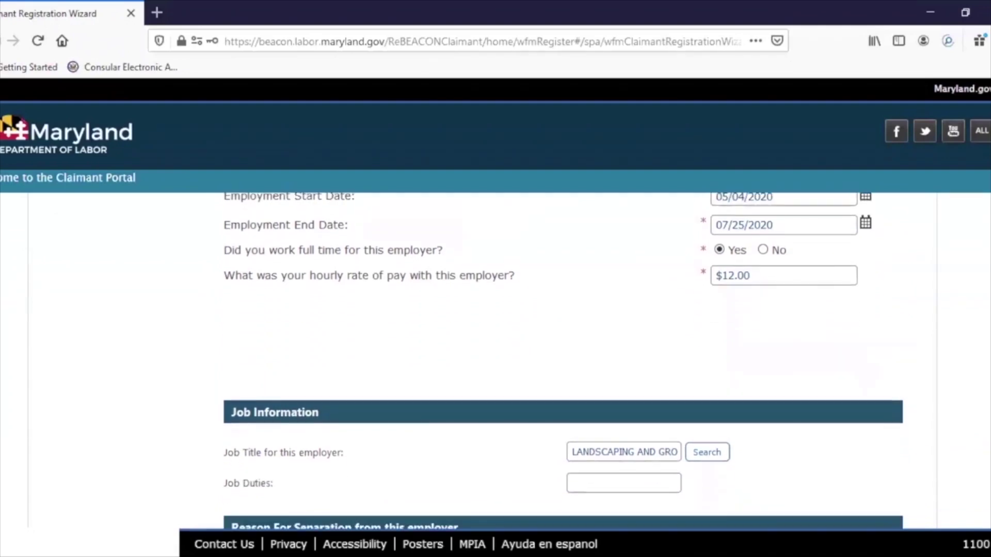
scroll(563, 356, up, 2)
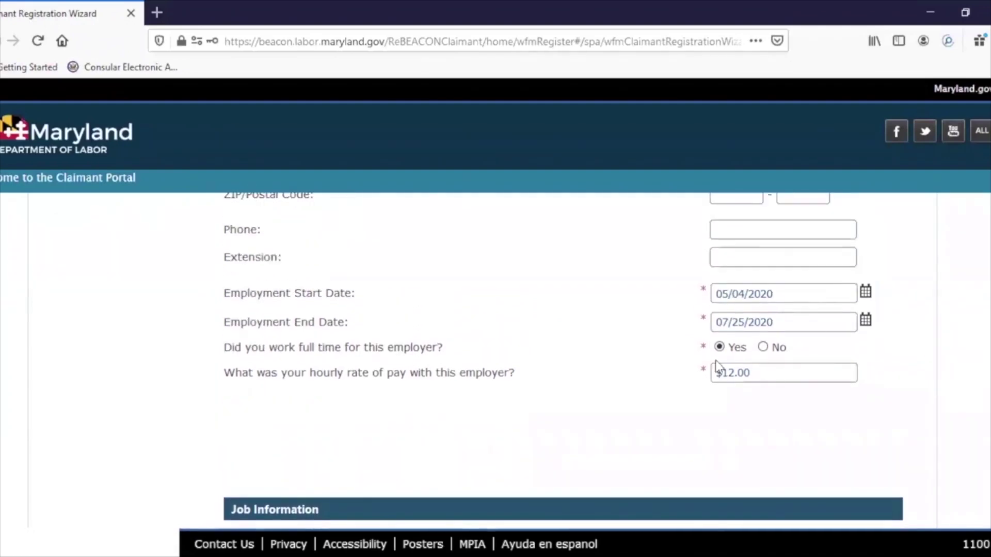
click(731, 324)
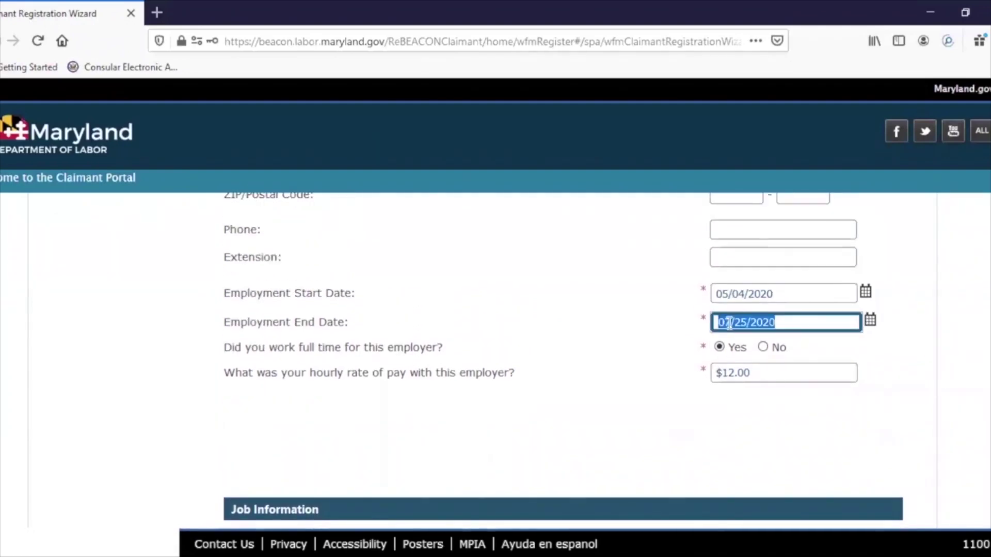
click(730, 323)
key(Delete)
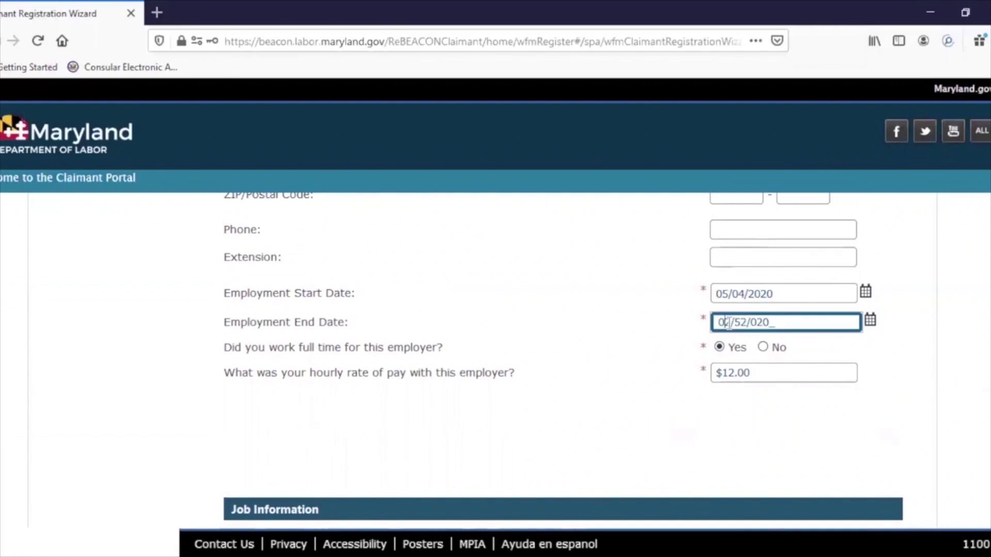
text(6/25)
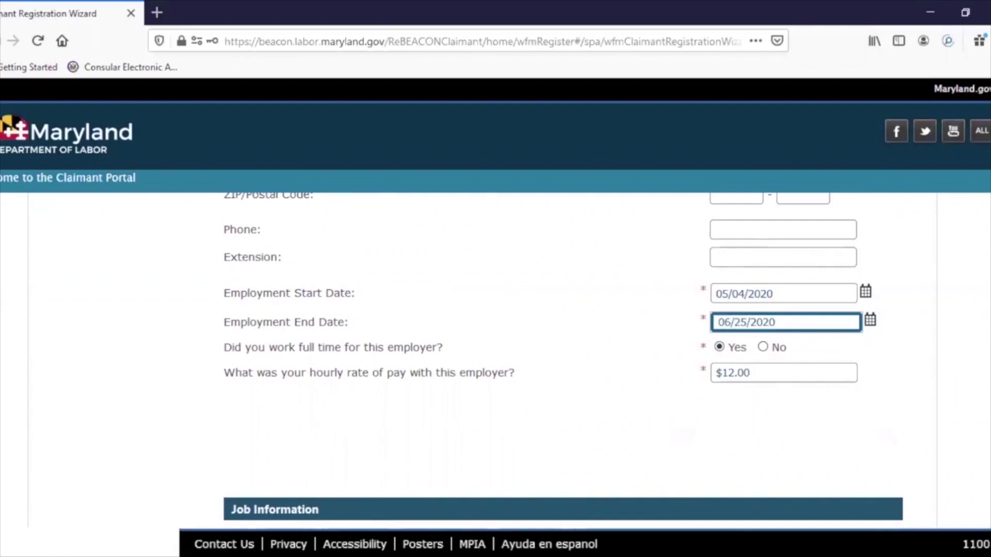
scroll(987, 502, down, 10)
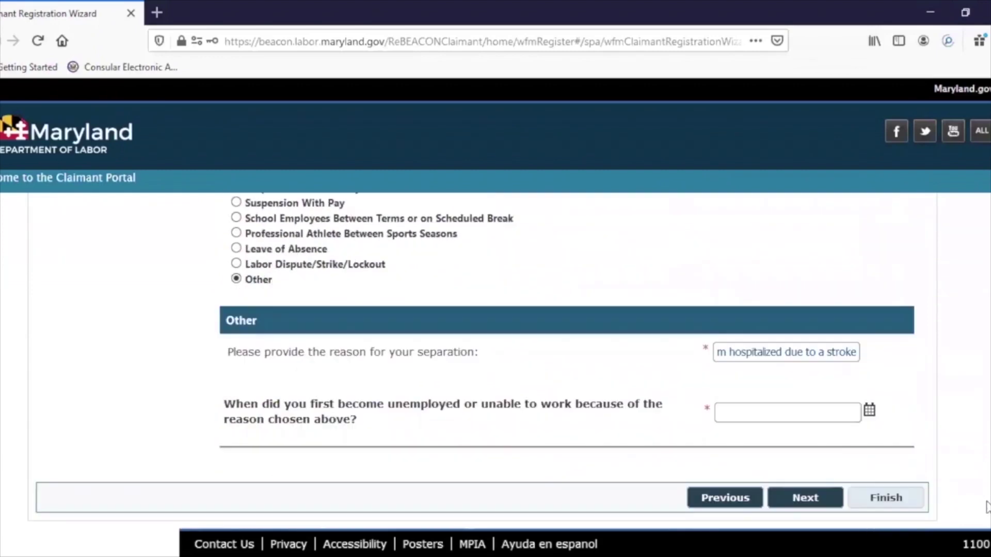
- Enter 06/25/2020 as the date first unemployed and continue in the wizard
click(742, 415)
text(06/25/2020)
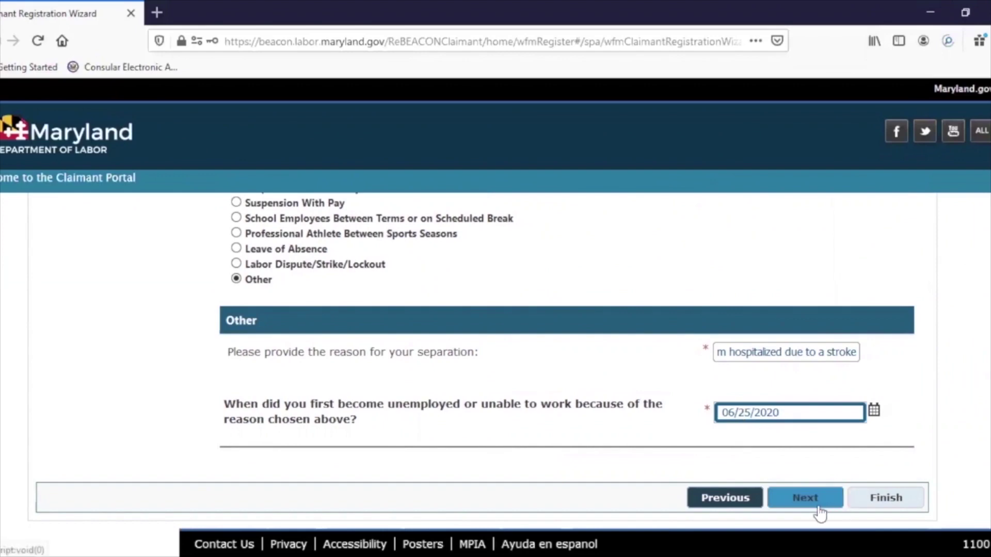
click(818, 509)
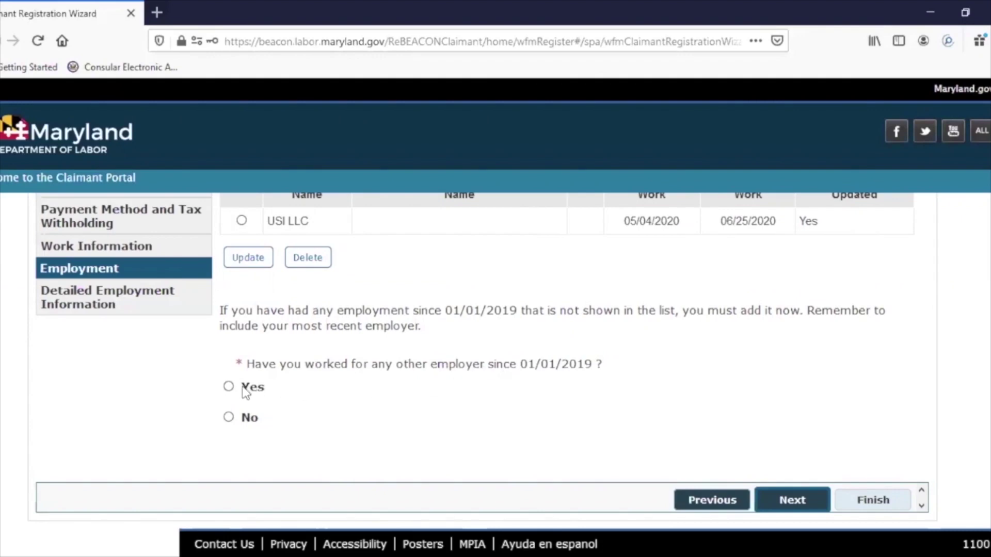
- Answer No to working for any other employer since 01/01/2019 and continue to Eligibility
click(228, 418)
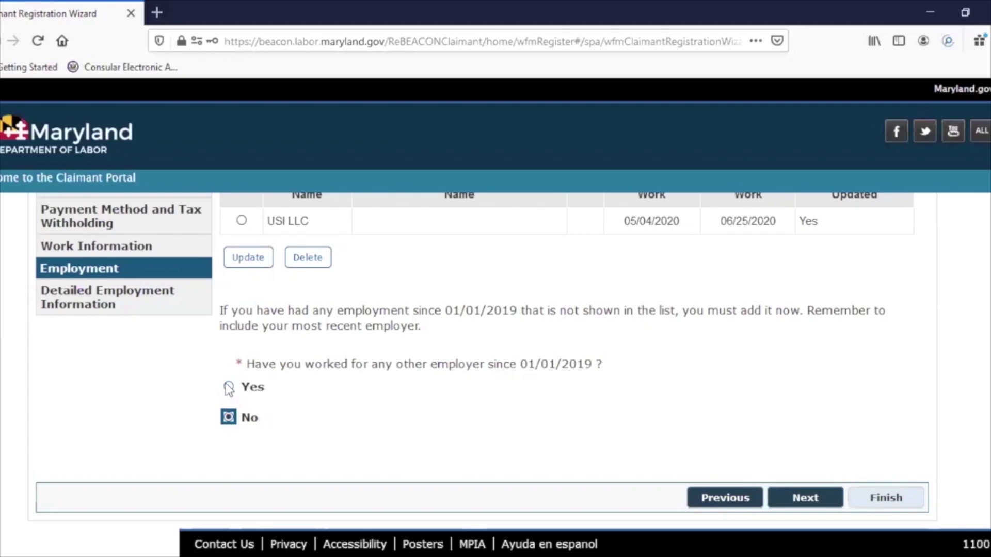
click(228, 389)
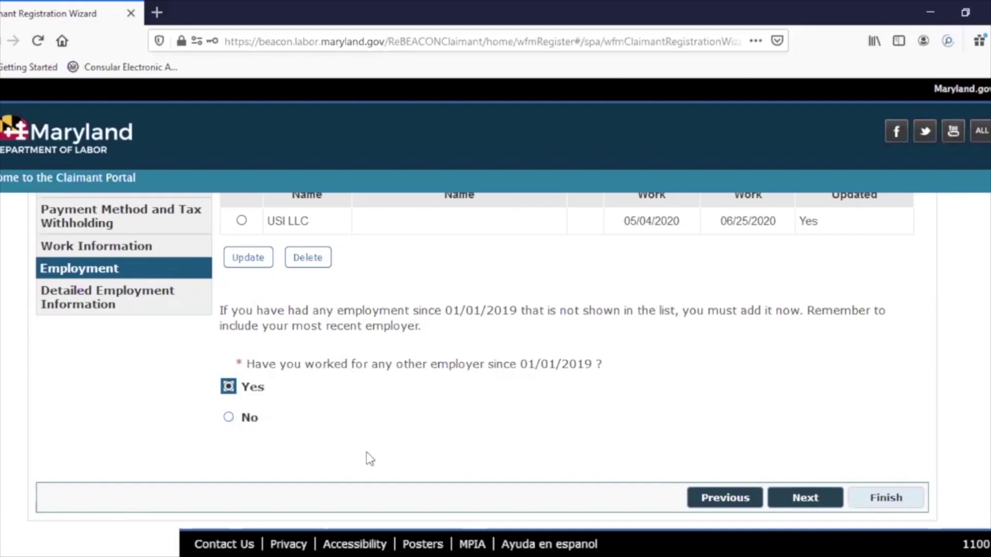
click(228, 417)
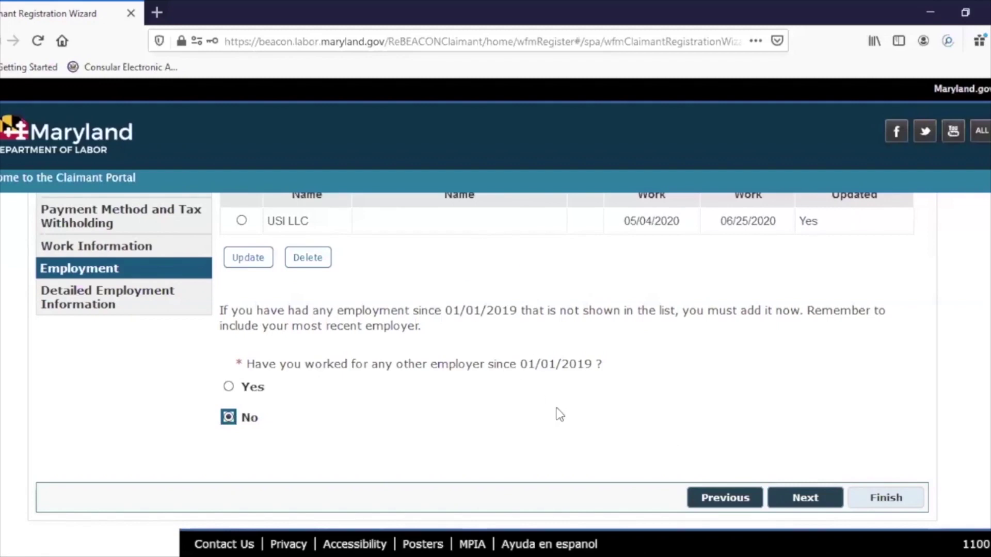
click(794, 504)
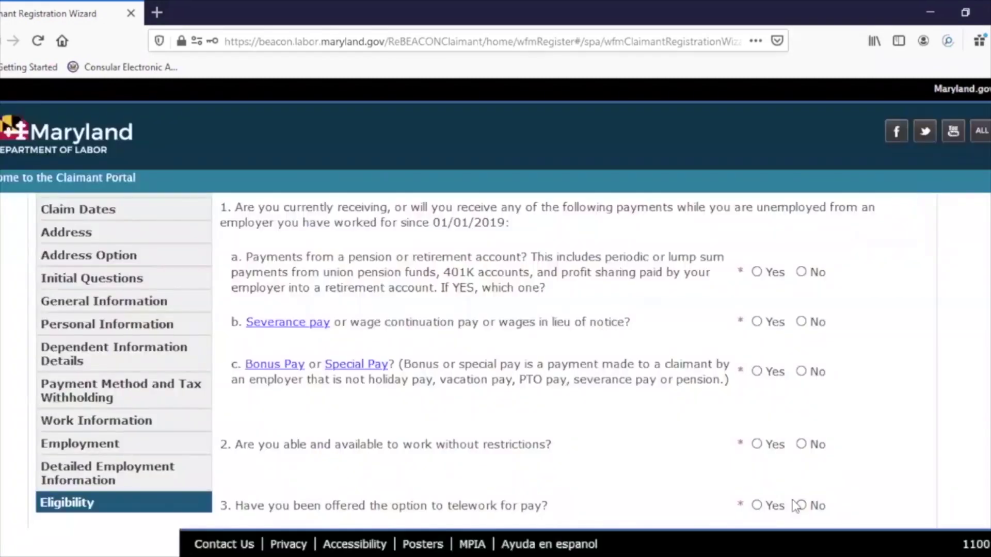
scroll(474, 362, up, 1)
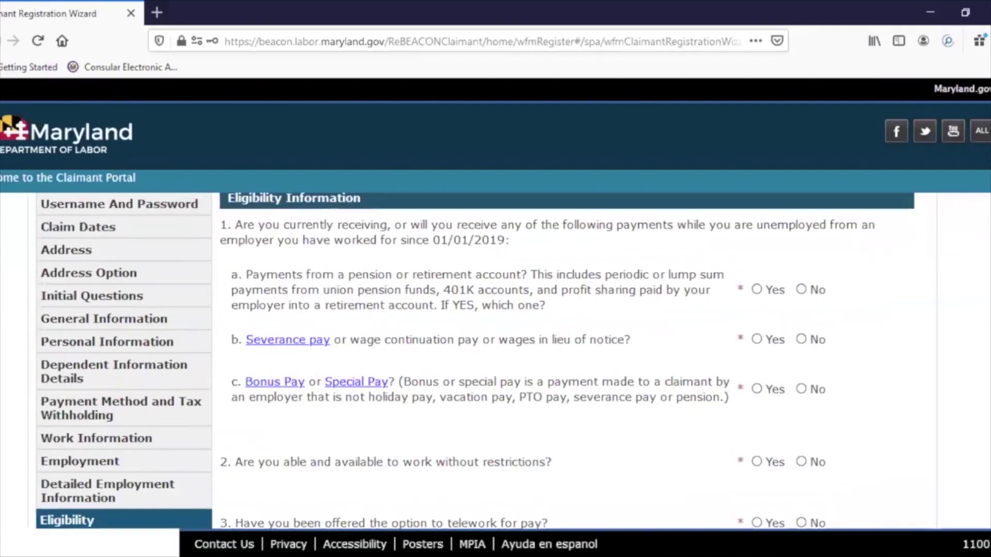
scroll(475, 362, up, 2)
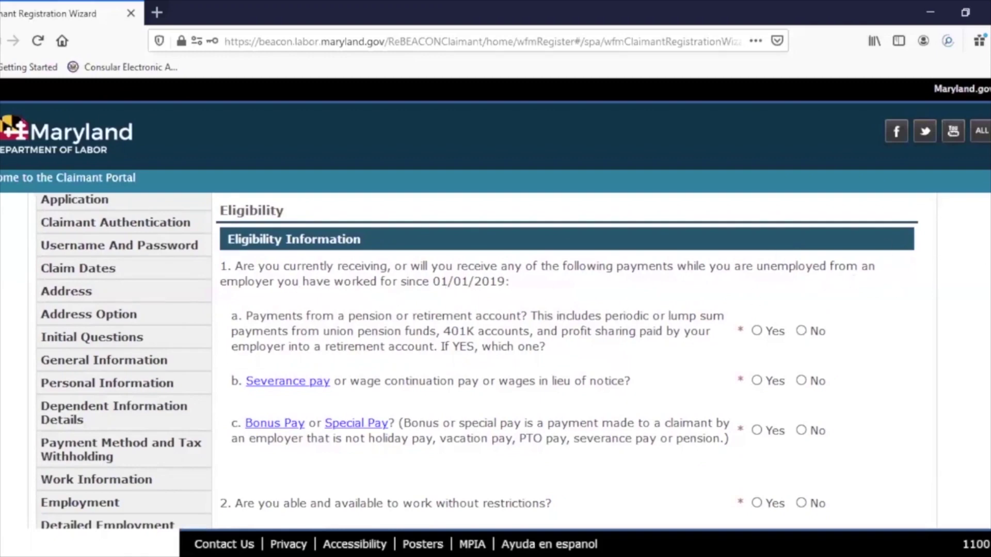
scroll(477, 361, down, 2)
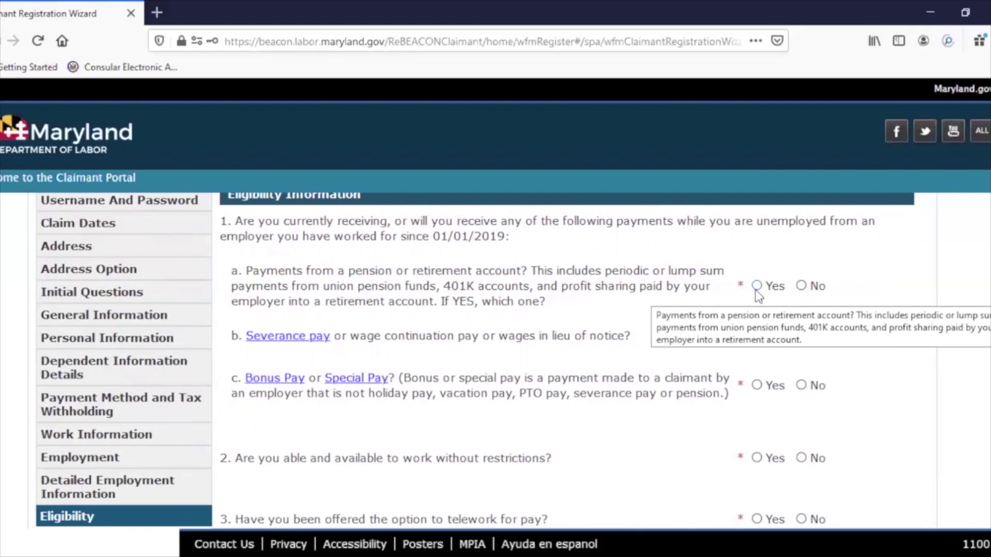
- Answer Yes to pension payments and review the Pension, Annuity and Retirement section for USI LLC
click(802, 286)
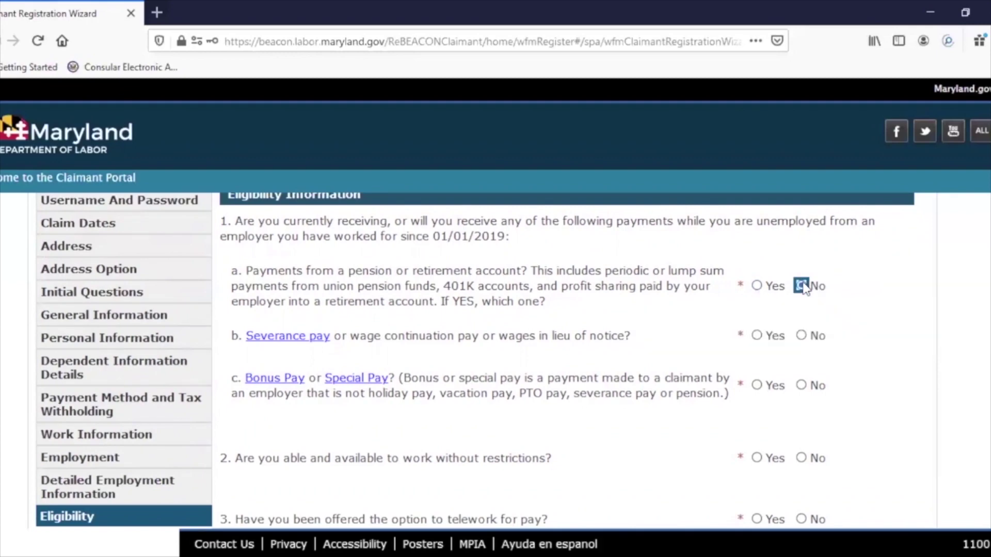
click(757, 286)
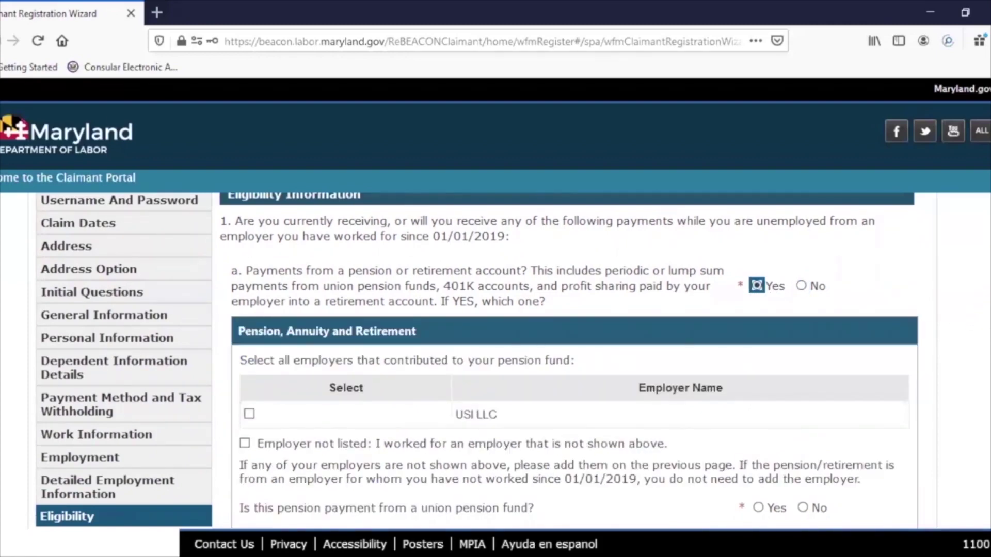
scroll(568, 361, down, 3)
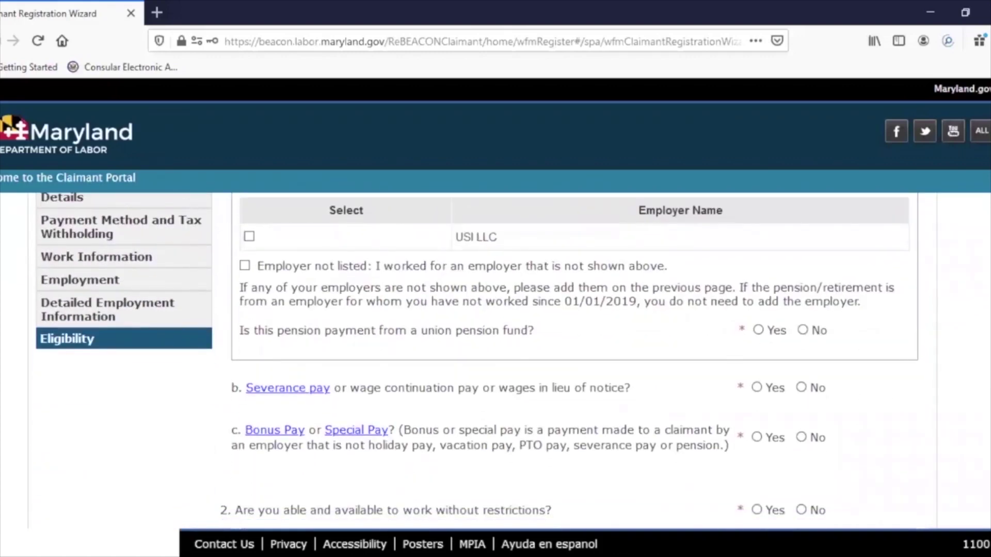
scroll(988, 287, up, 3)
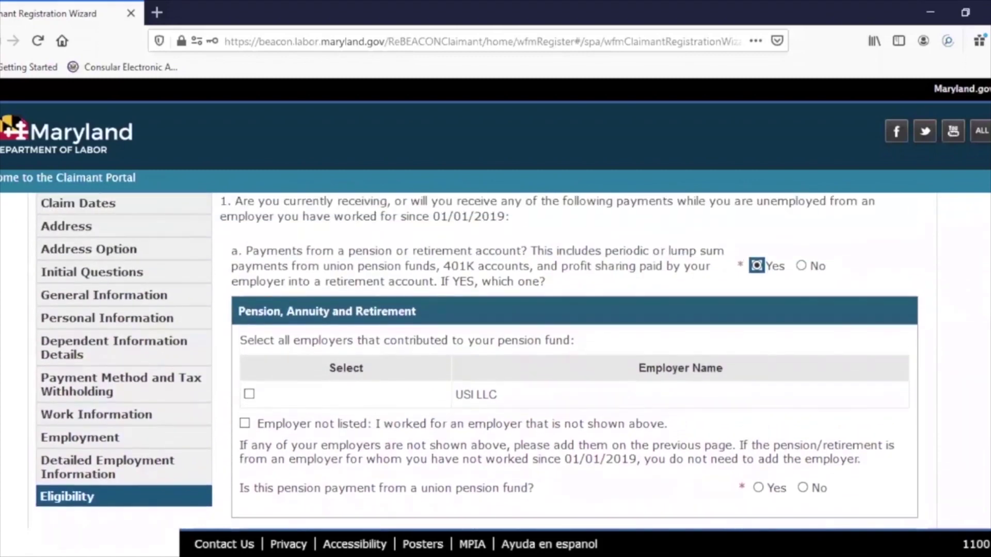
scroll(986, 284, up, 1)
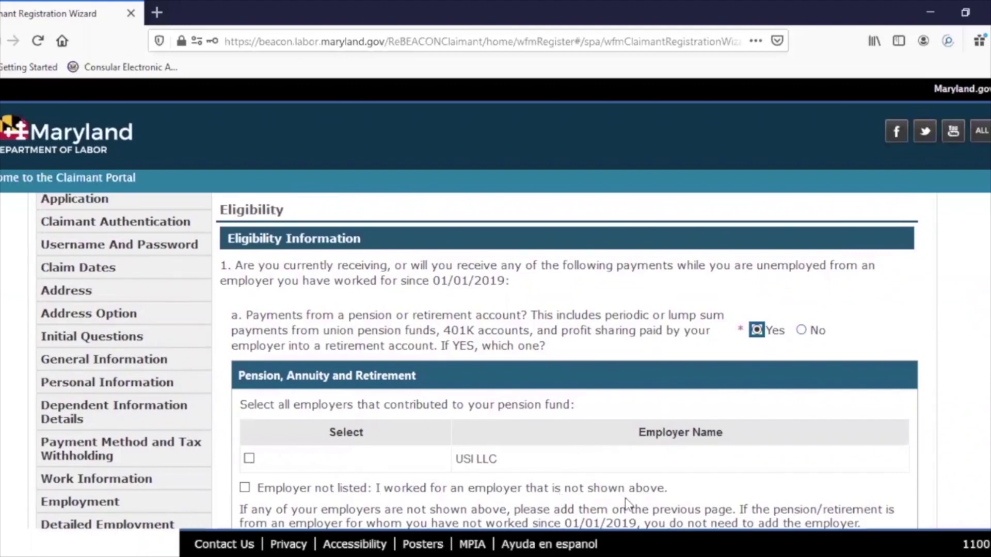
scroll(703, 217, down, 4)
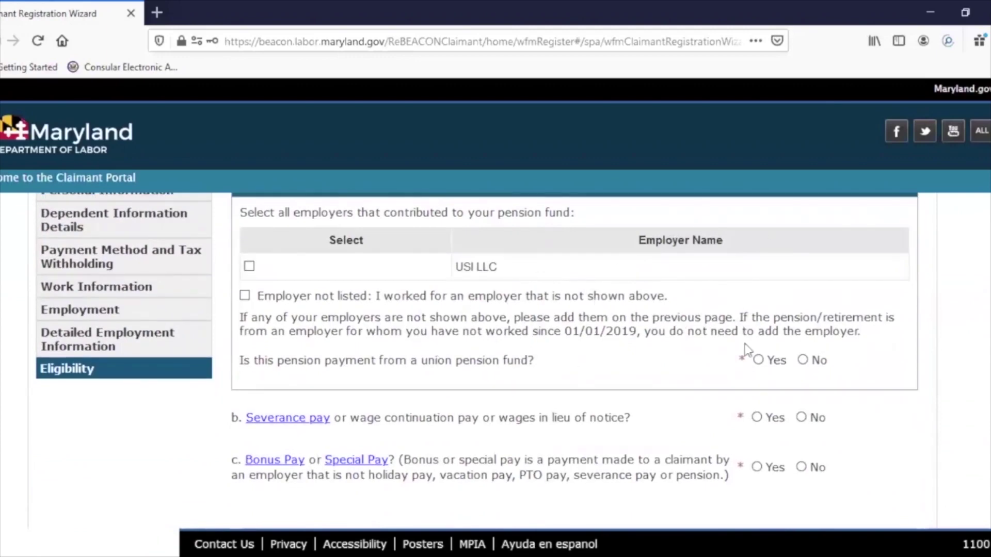
scroll(870, 316, up, 4)
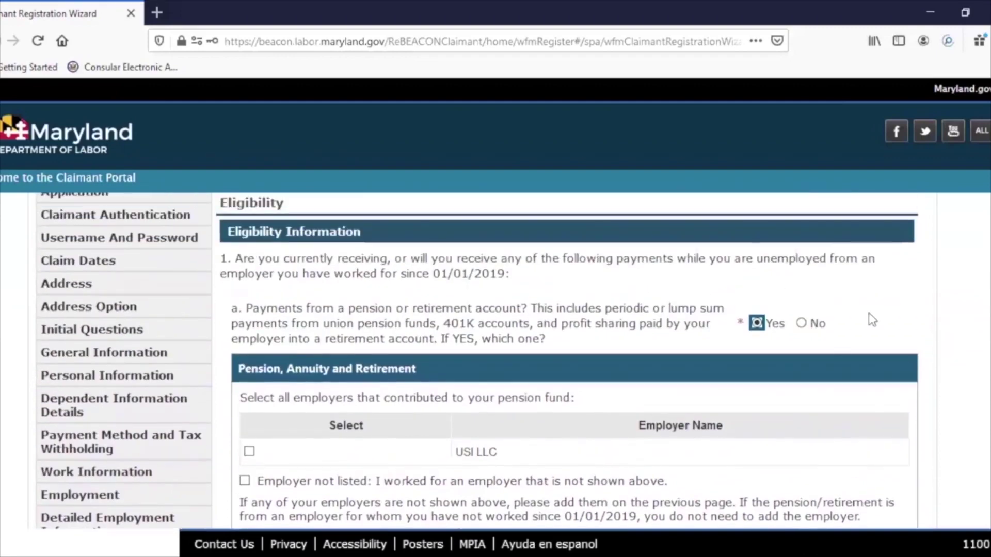
- Answer No to the pension, severance pay, and bonus or special pay questions
click(801, 324)
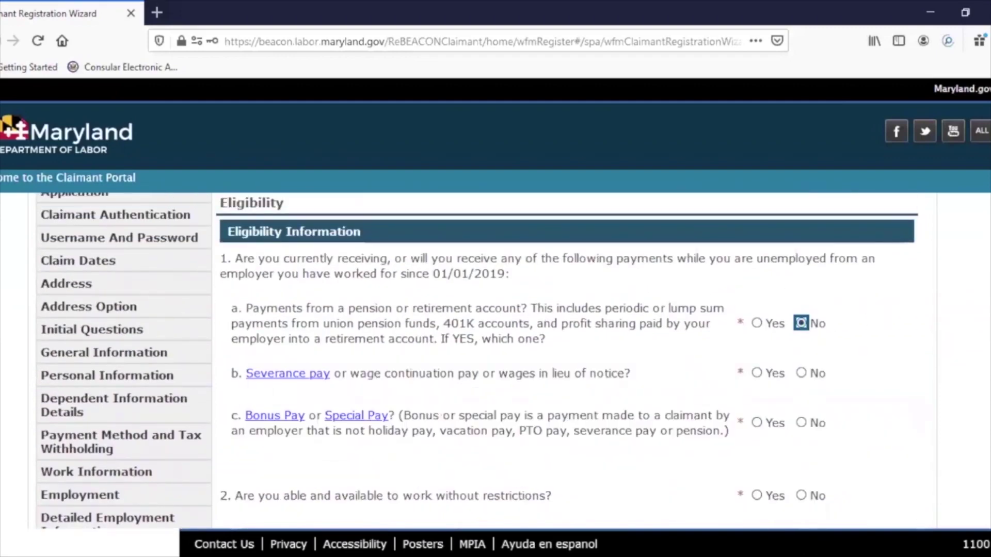
scroll(801, 325, down, 2)
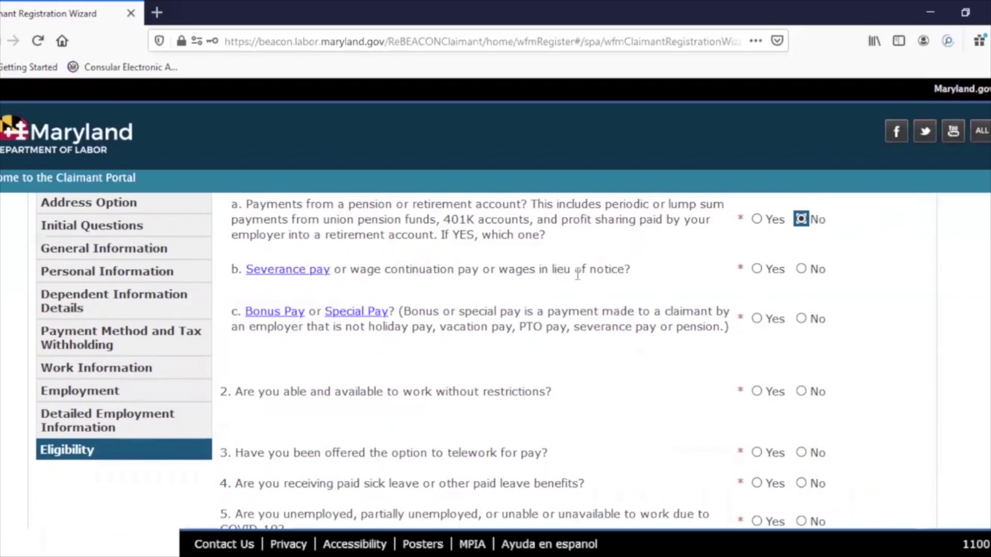
click(802, 270)
scroll(882, 305, down, 2)
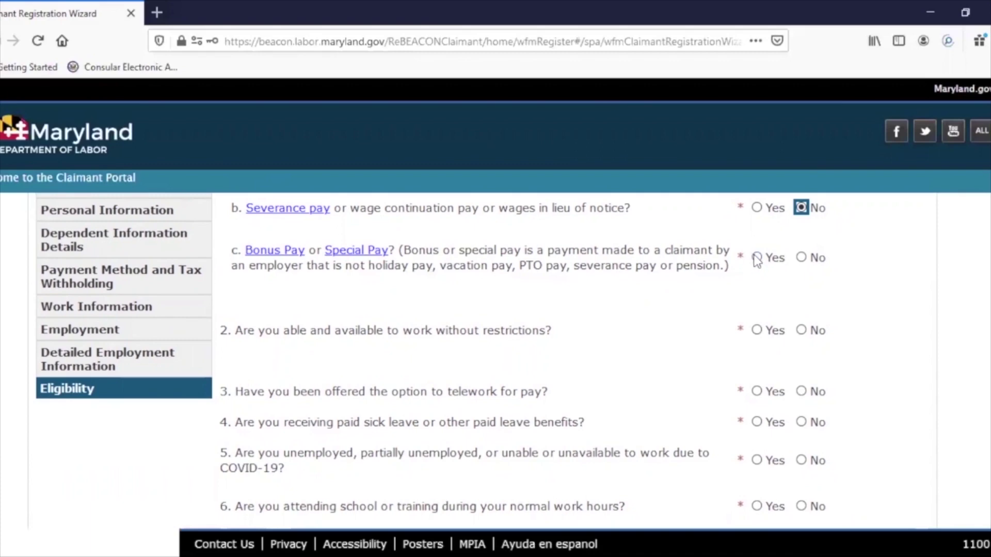
click(802, 258)
scroll(496, 361, down, 3)
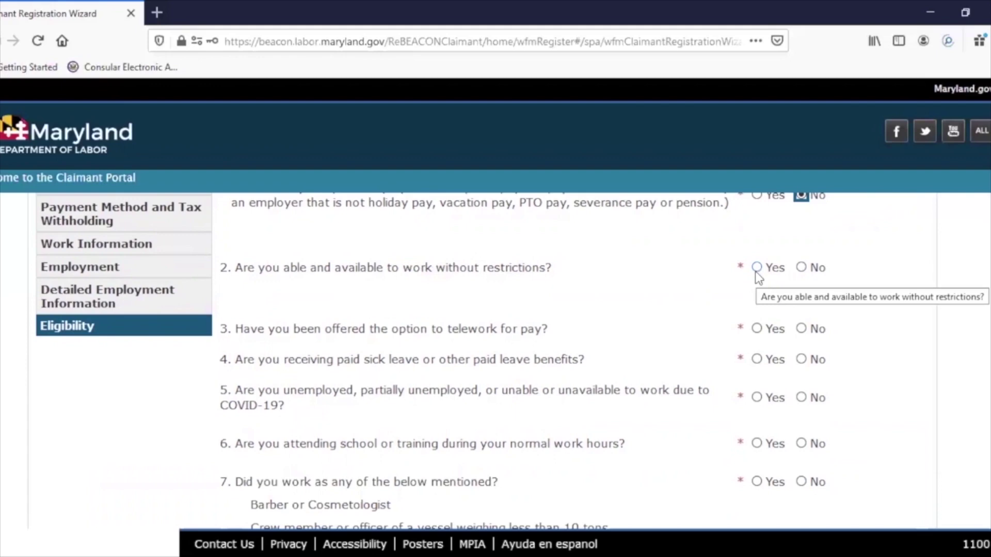
- Answer No to being able and available to work, then review the COVID-19 reason list
click(802, 268)
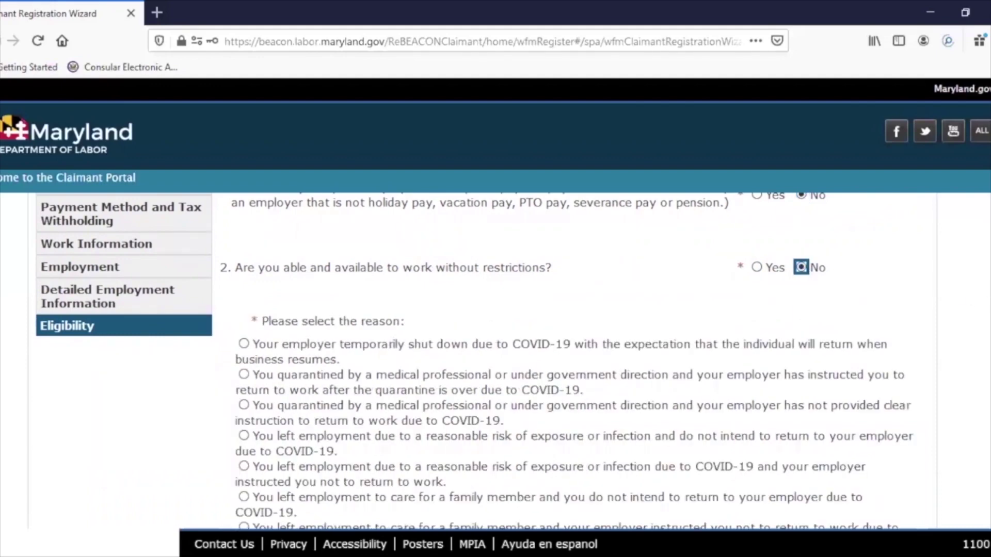
scroll(474, 361, down, 2)
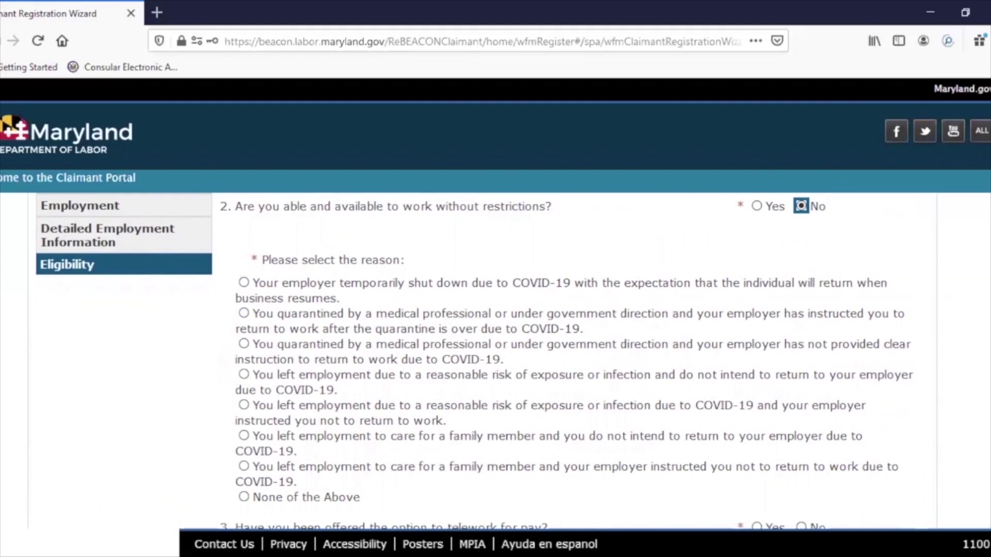
scroll(474, 362, down, 1)
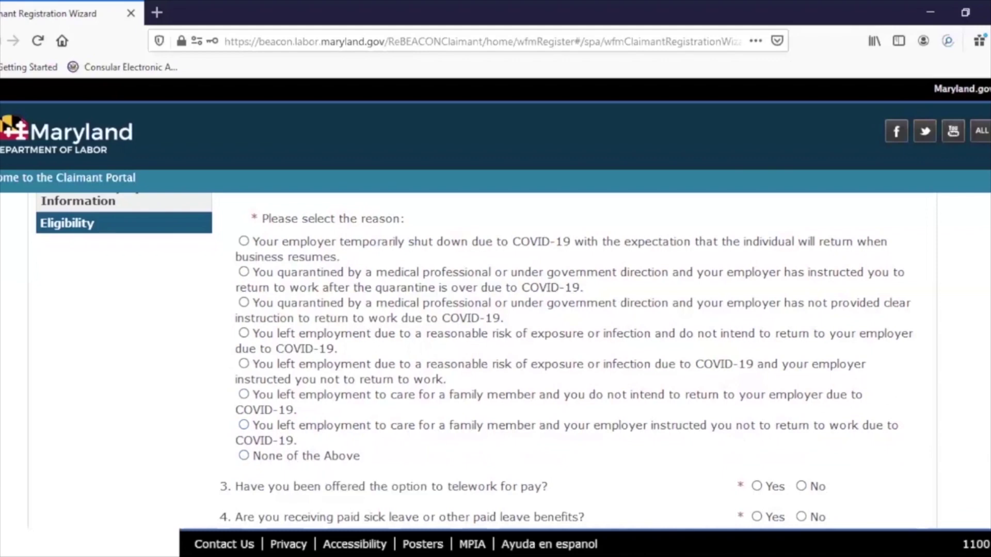
- Answer No to question 3 about being offered the option to telework for pay
scroll(475, 361, down, 3)
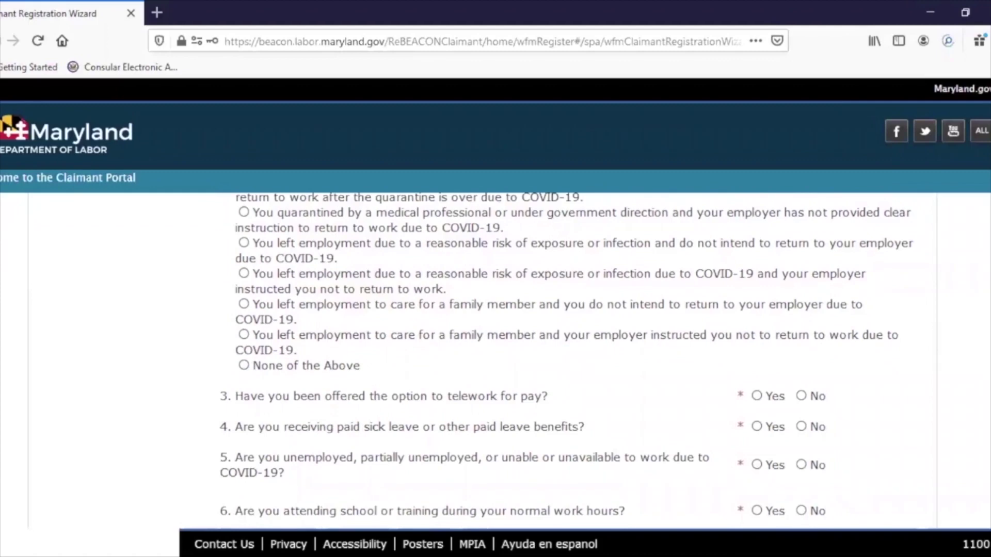
scroll(475, 361, down, 1)
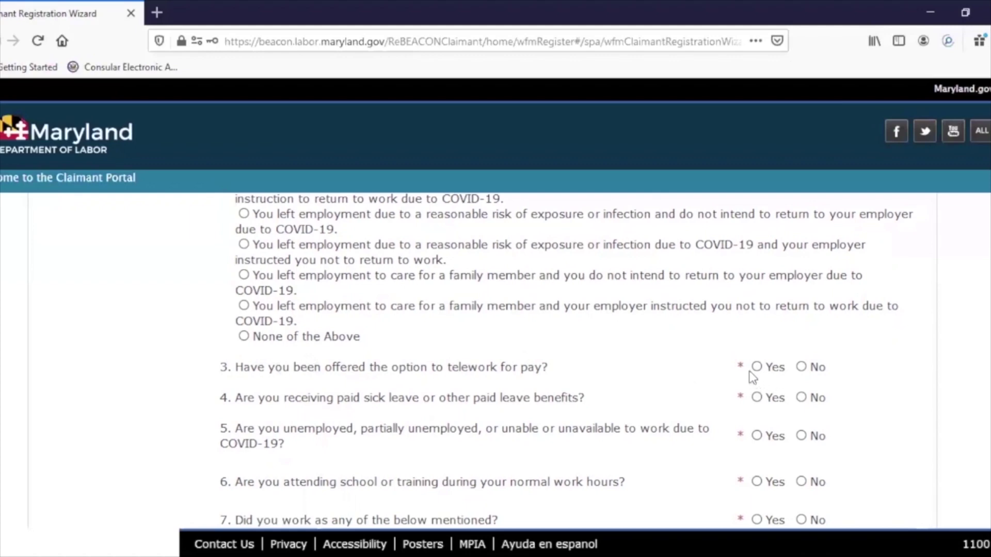
click(800, 367)
scroll(989, 345, up, 3)
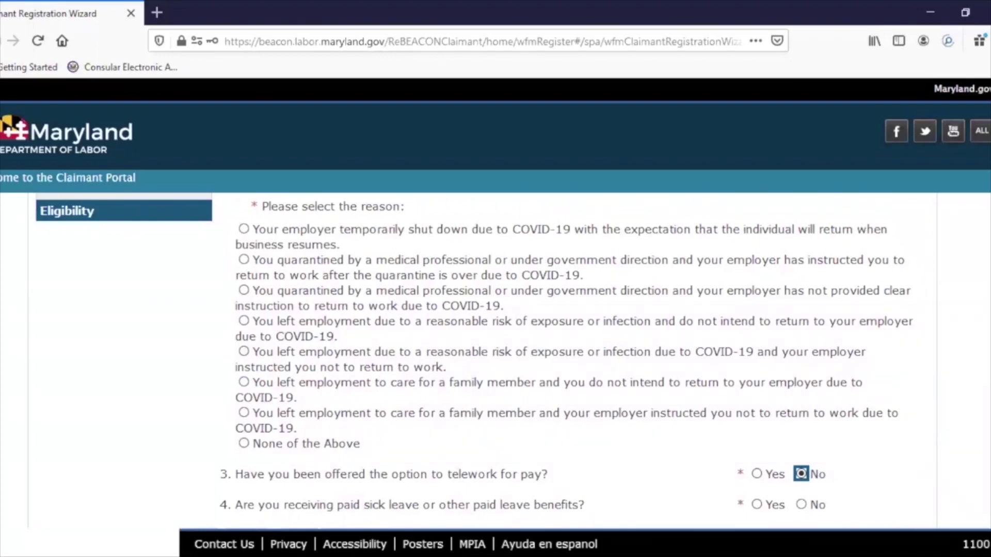
scroll(801, 474, up, 5)
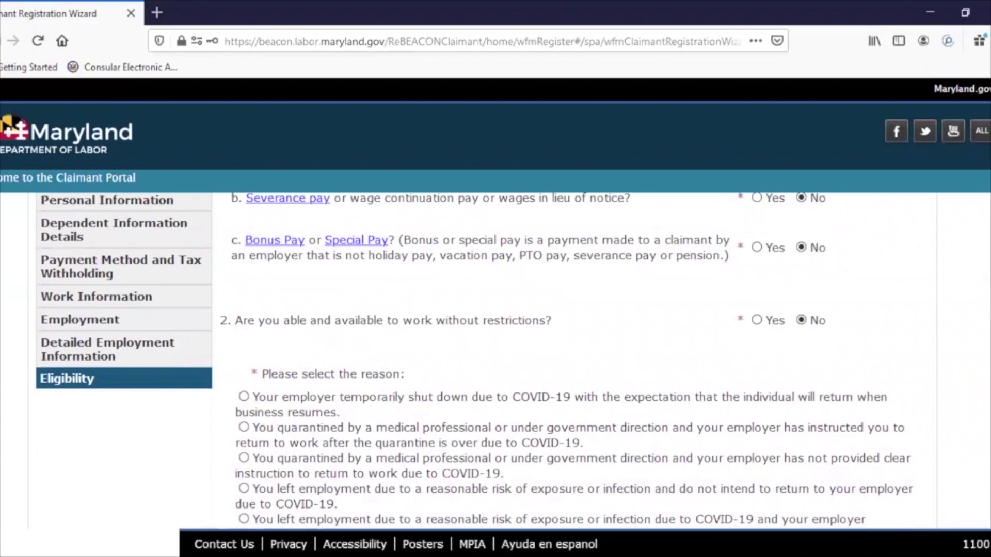
scroll(909, 323, down, 1)
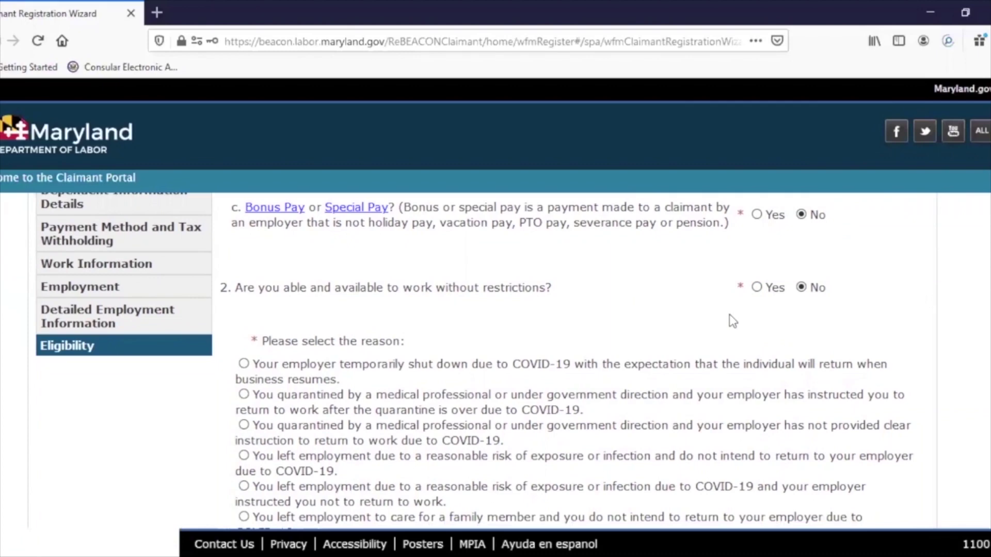
- Set able-and-available to Yes, and answer No to the paid-leave and COVID-19 unemployment questions
click(755, 286)
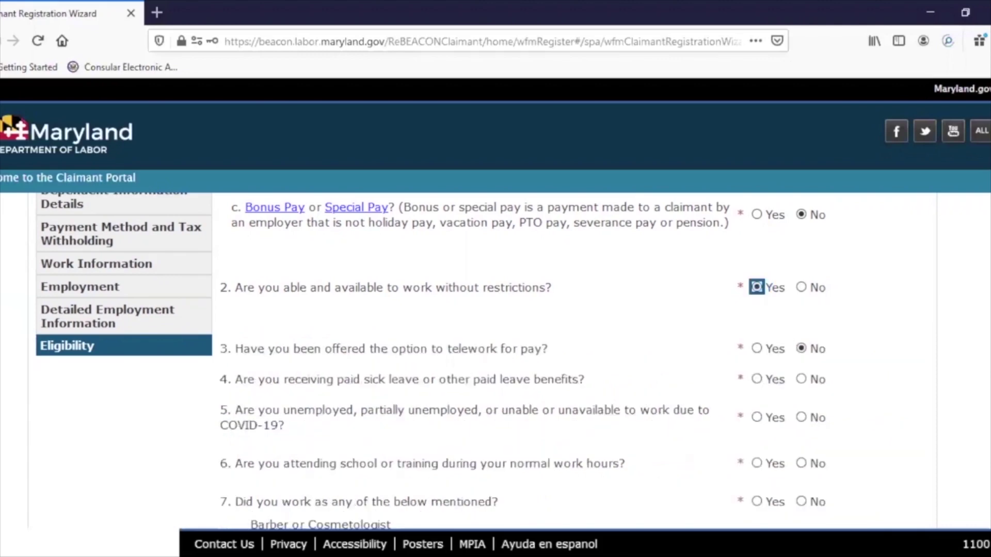
scroll(430, 361, down, 2)
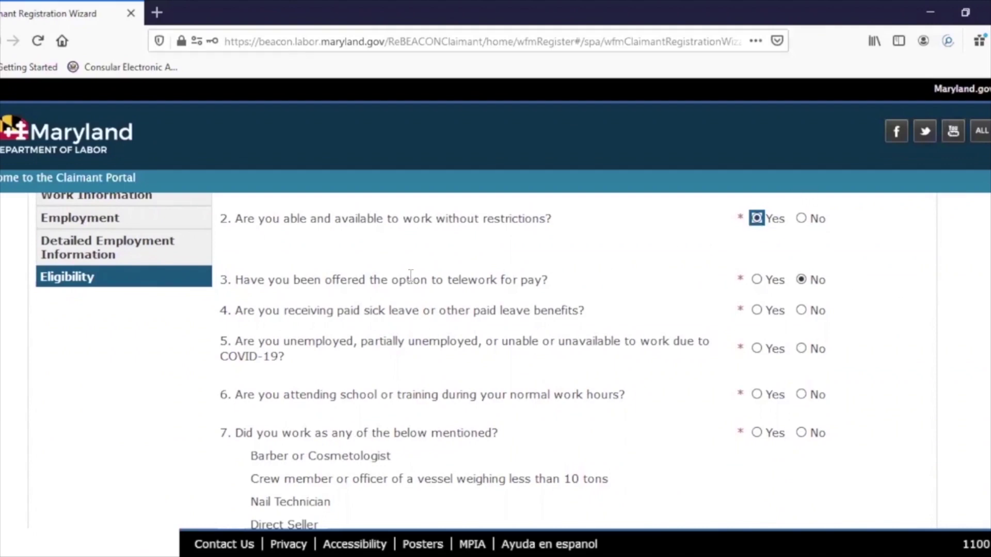
click(426, 284)
click(801, 311)
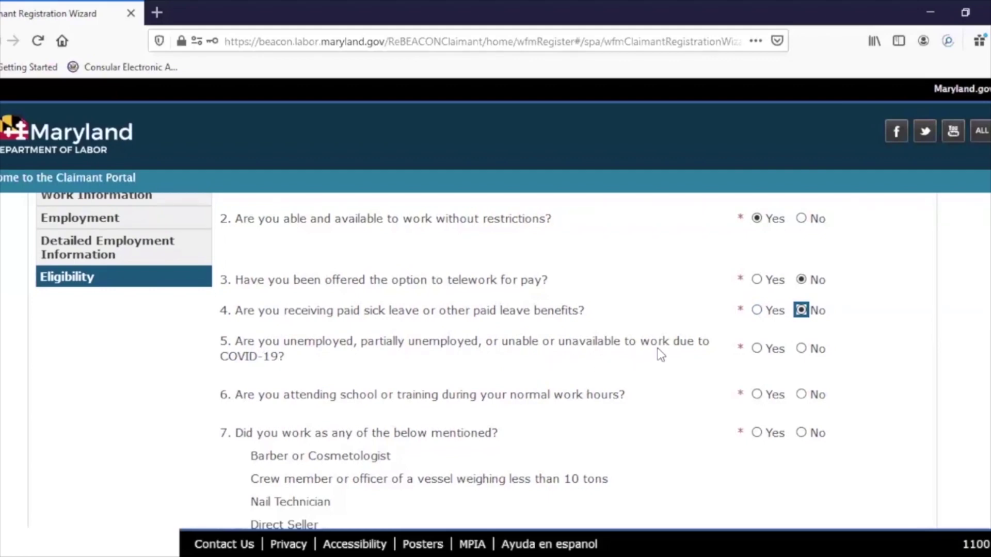
click(803, 352)
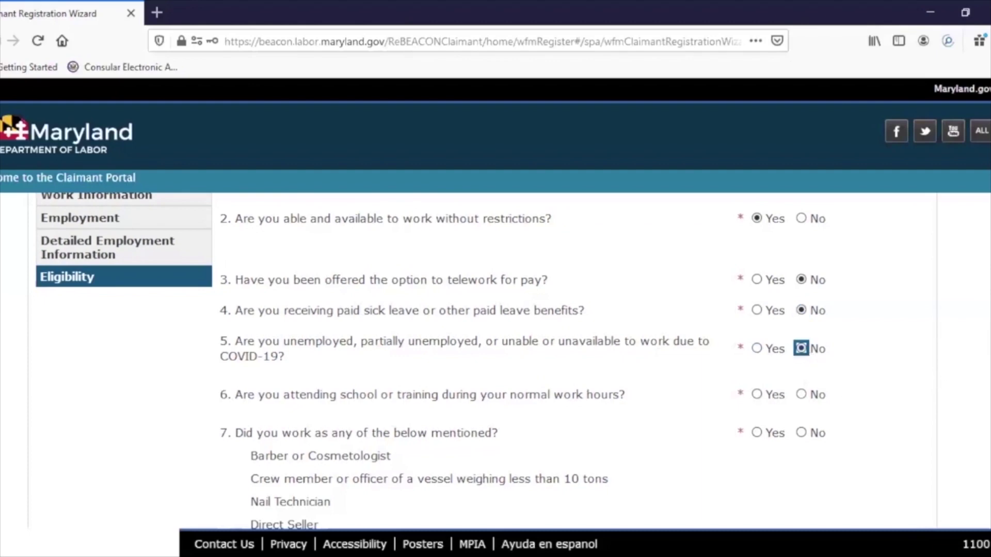
- Answer No to question 6 about attending school or training during normal work hours
scroll(430, 361, down, 3)
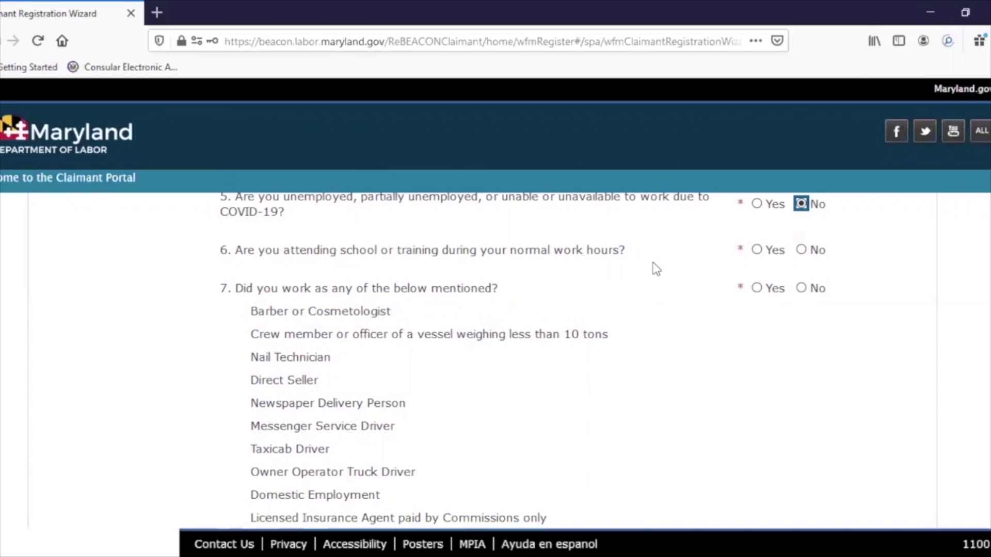
click(802, 251)
scroll(330, 289, down, 1)
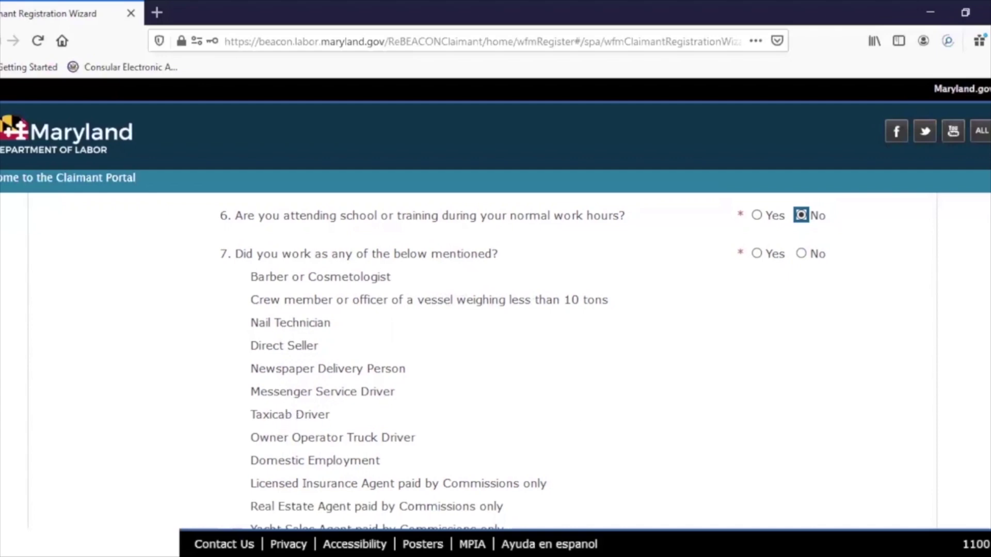
scroll(689, 356, down, 4)
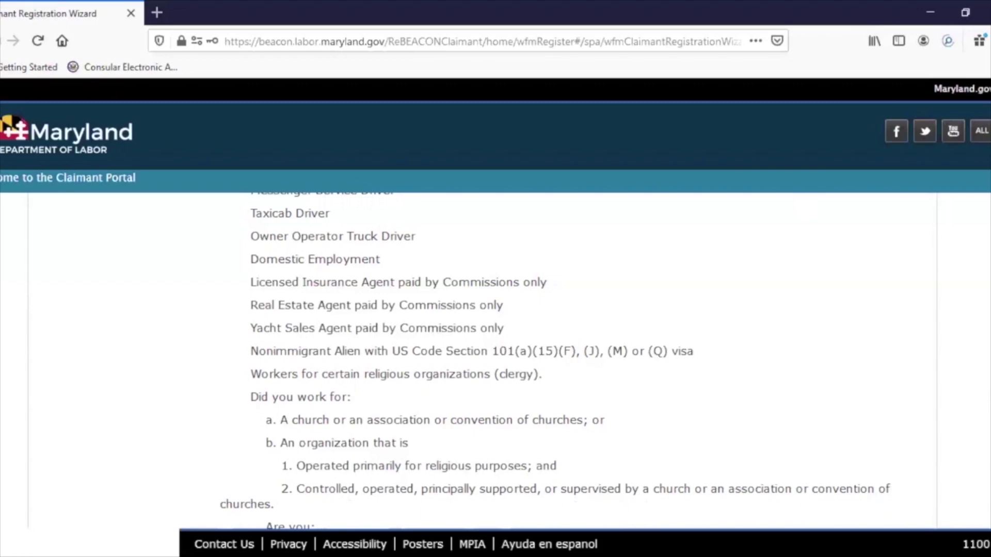
- Answer No to question 7 on the listed occupations and submit the eligibility answers
scroll(556, 305, down, 5)
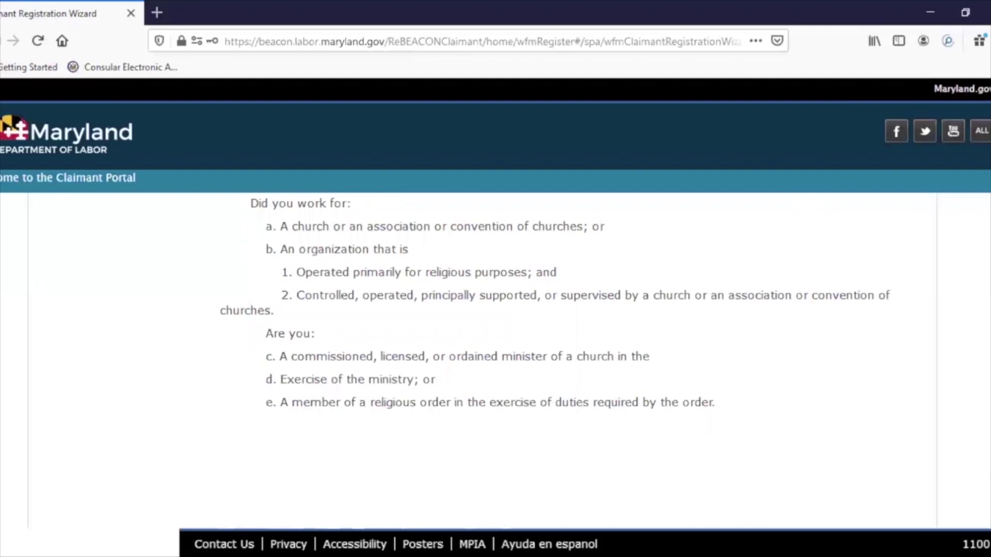
scroll(554, 330, up, 3)
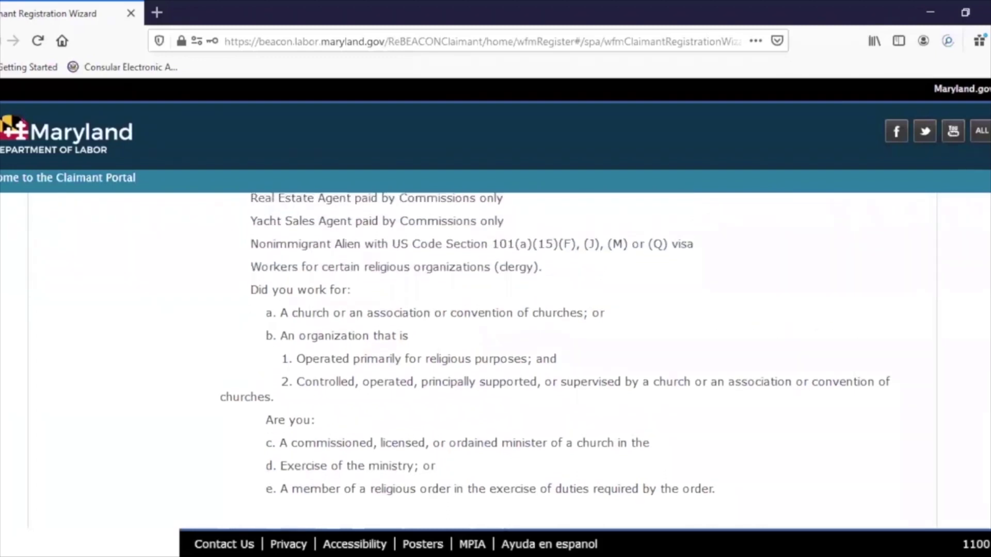
scroll(983, 408, up, 7)
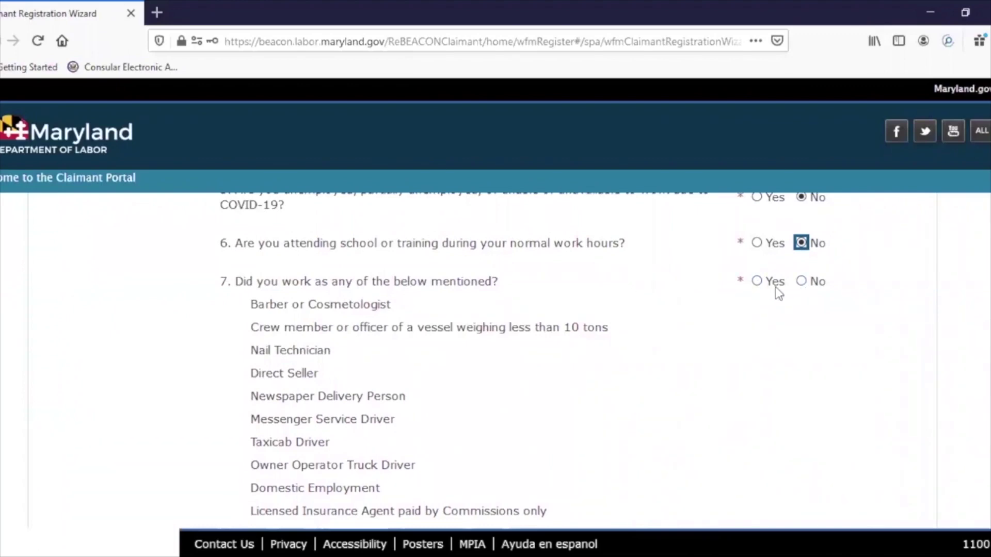
click(802, 282)
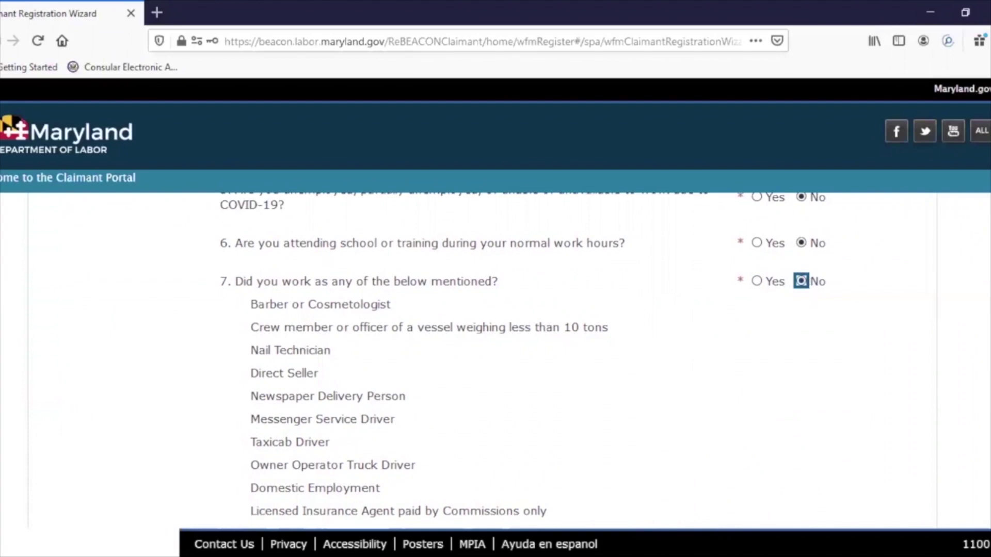
scroll(887, 494, down, 10)
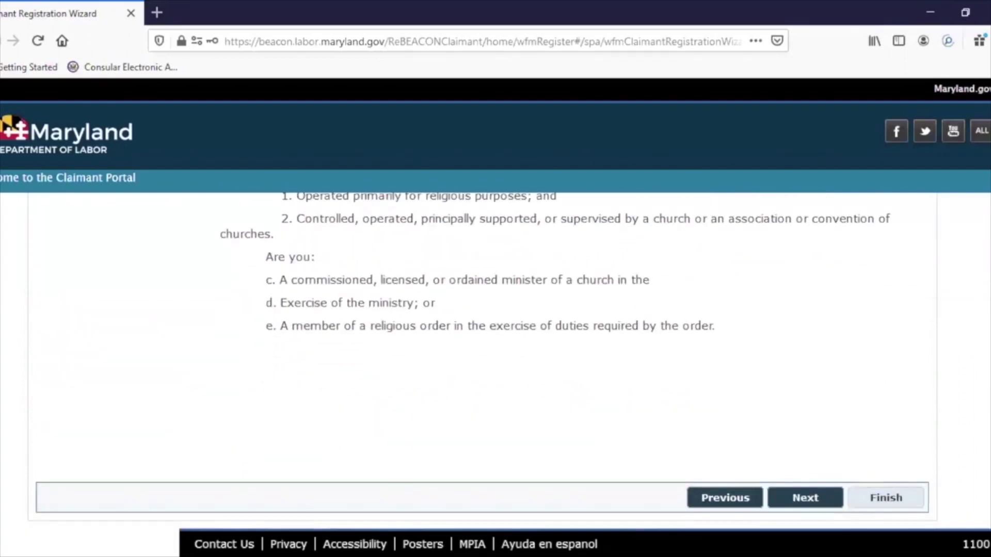
click(813, 505)
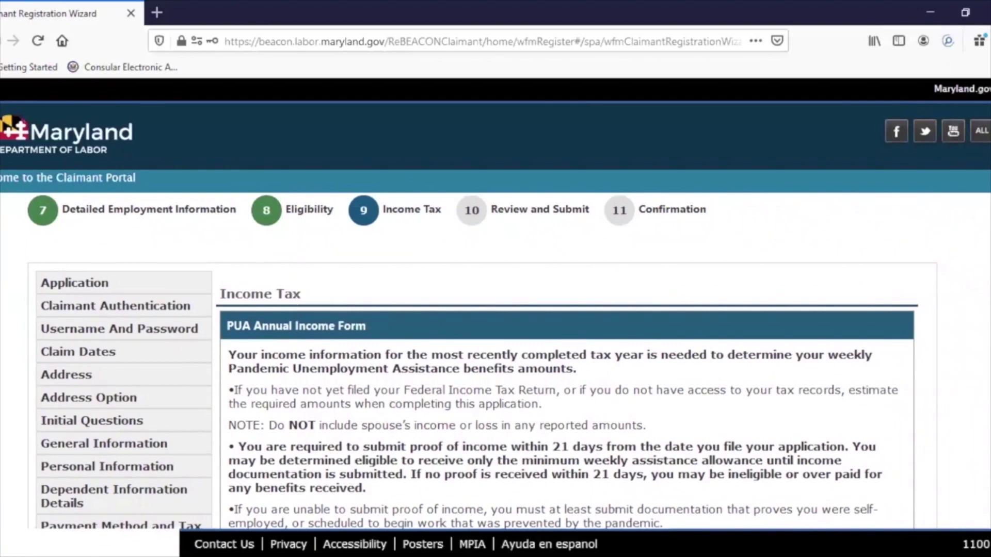
- Scroll through the PUA Annual Income Form to review the prior-year tax return and income-source questions
scroll(231, 260, down, 3)
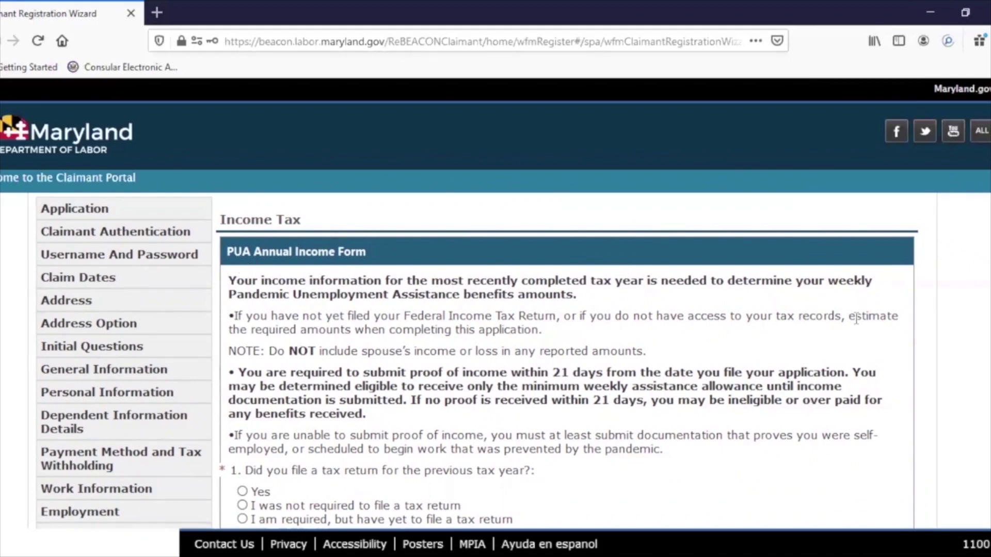
scroll(477, 362, down, 2)
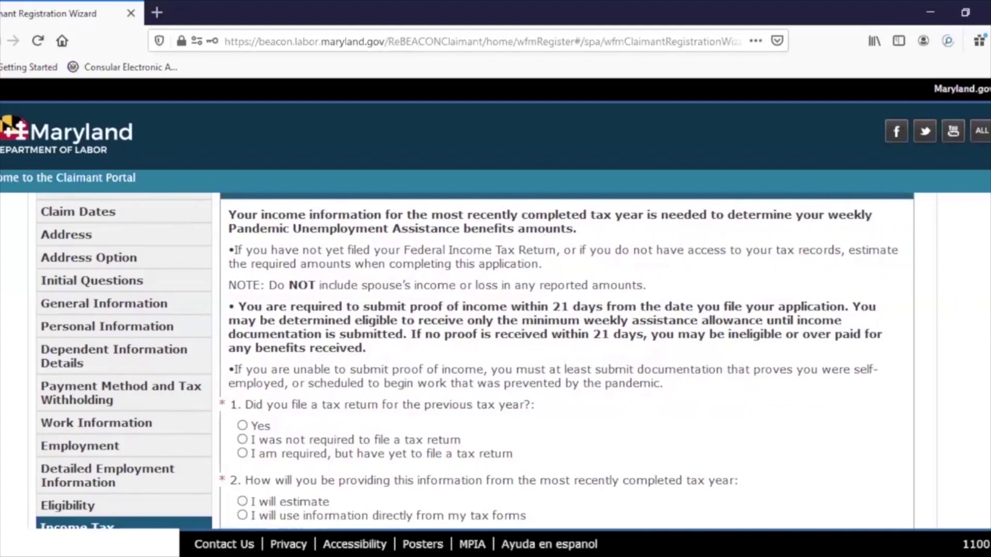
scroll(568, 362, down, 1)
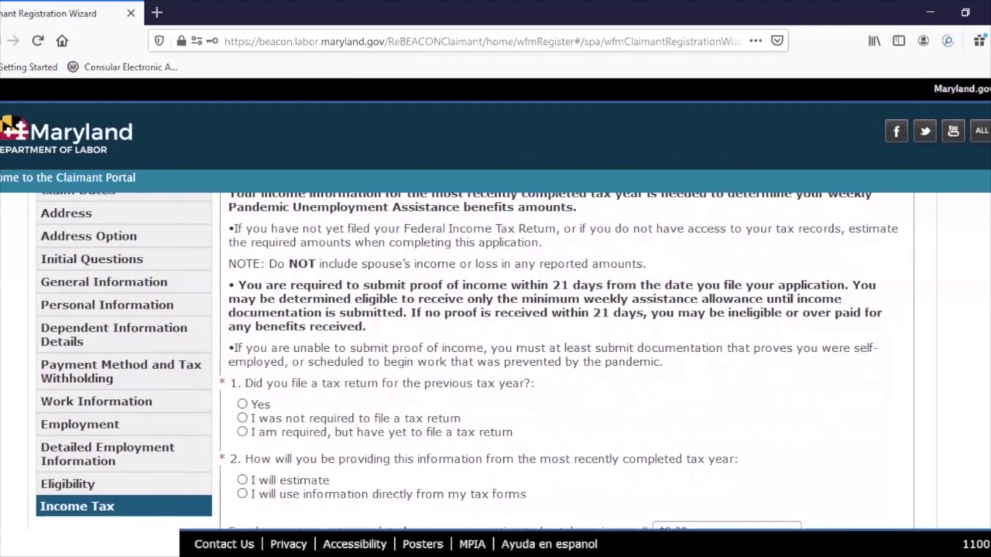
scroll(467, 361, down, 1)
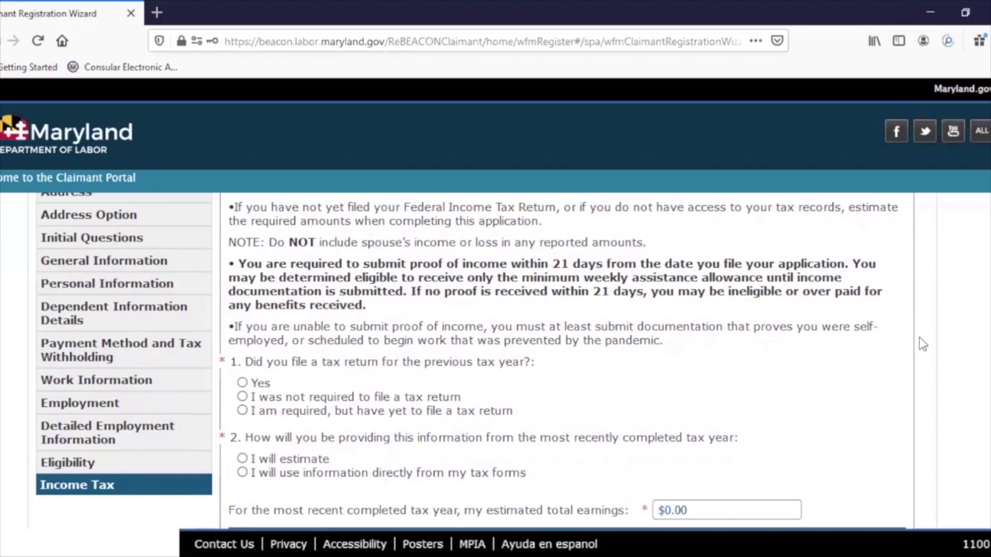
scroll(807, 365, down, 3)
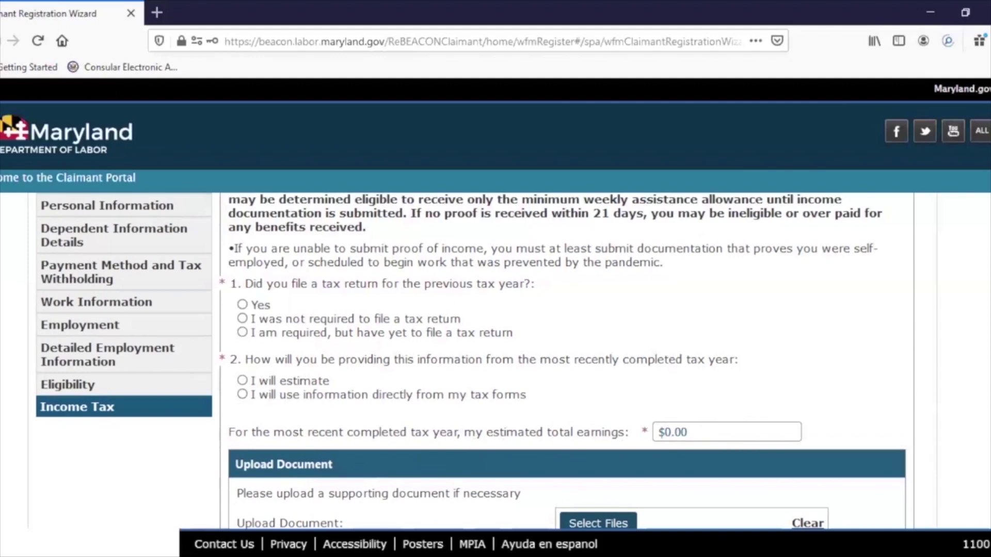
- Replace the $0.00 estimated total earnings with 10,000, then scroll down to Upload Document
scroll(655, 420, down, 3)
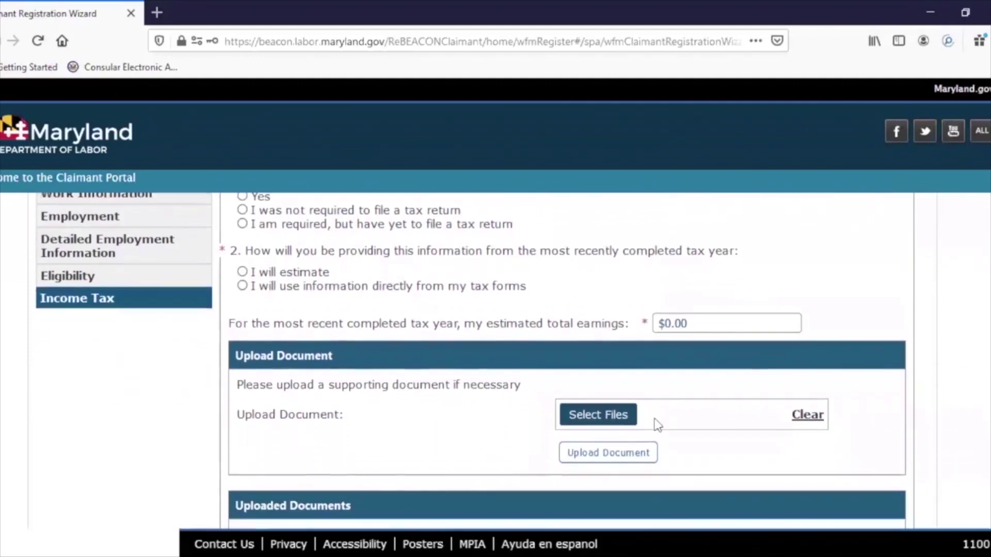
click(692, 324)
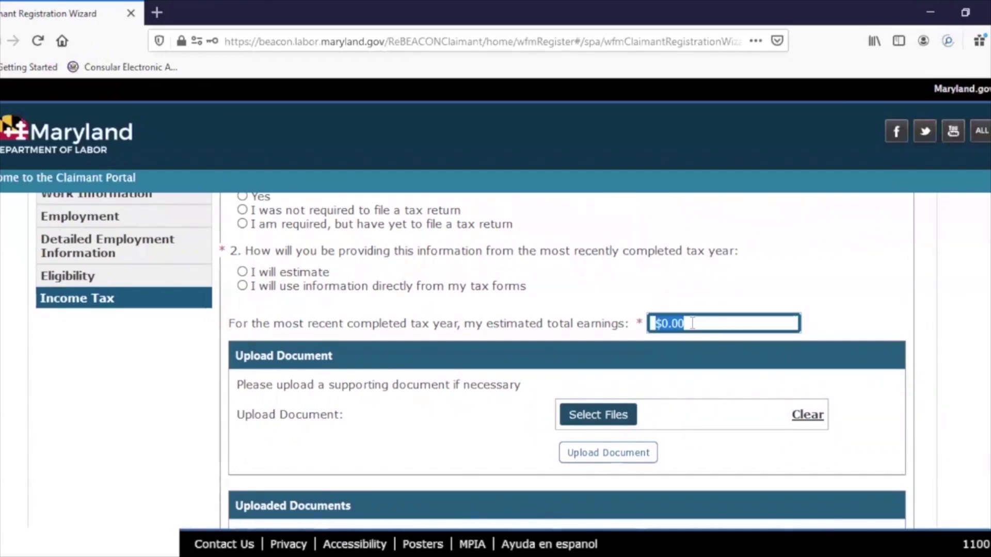
text(10,00)
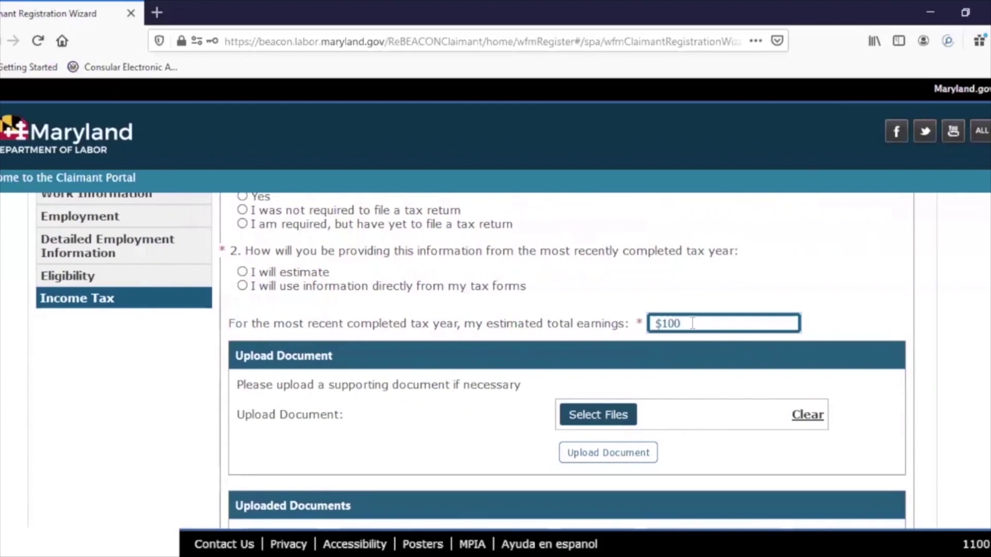
text(0)
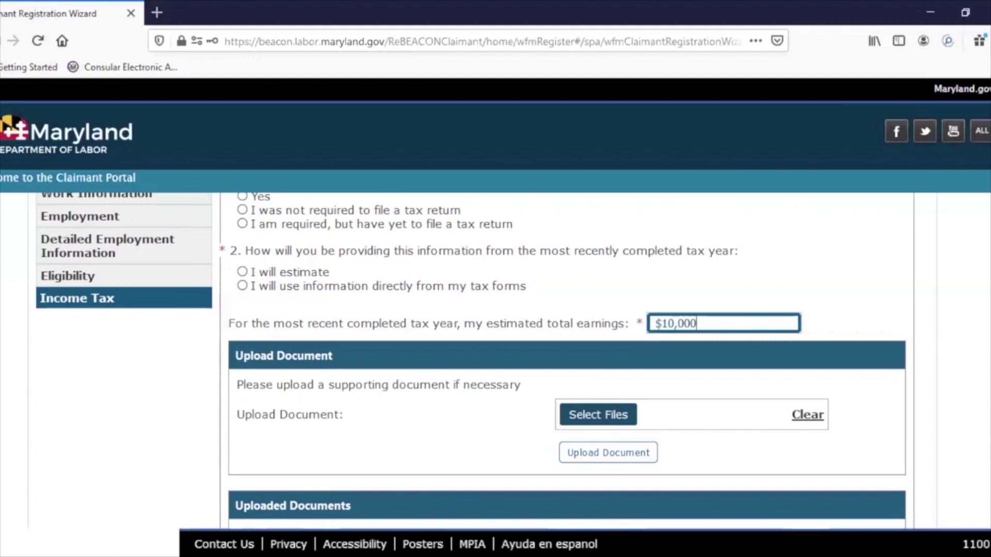
scroll(471, 361, down, 1)
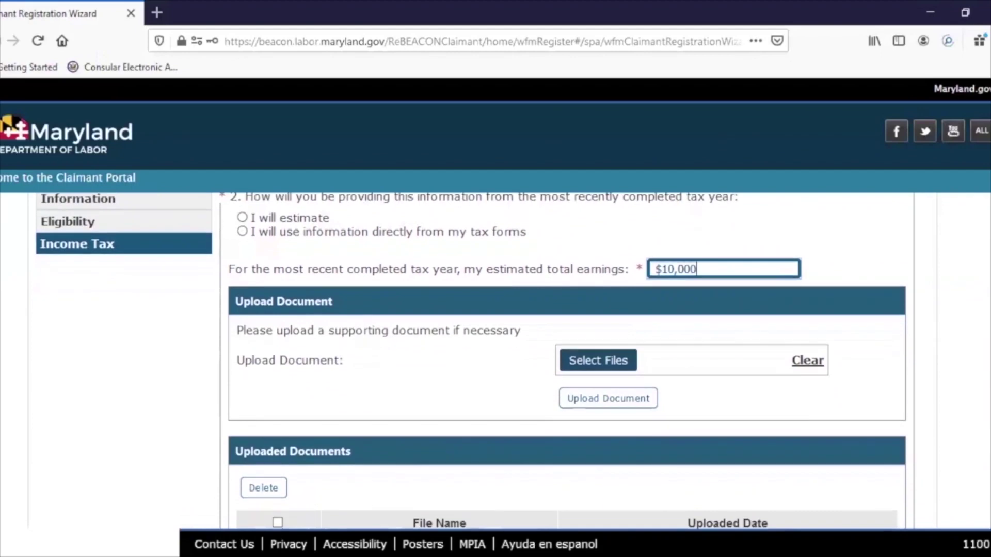
scroll(471, 361, down, 1)
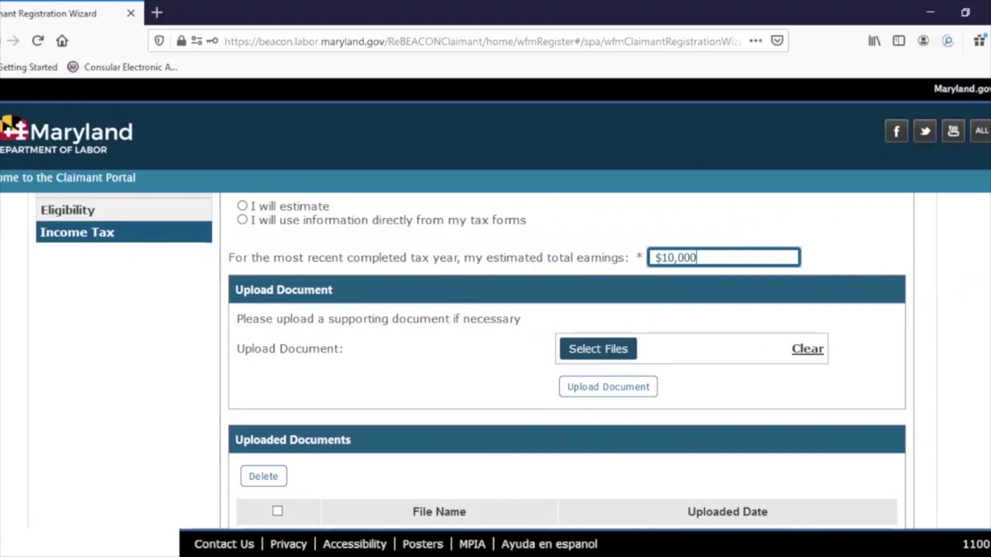
scroll(571, 327, down, 1)
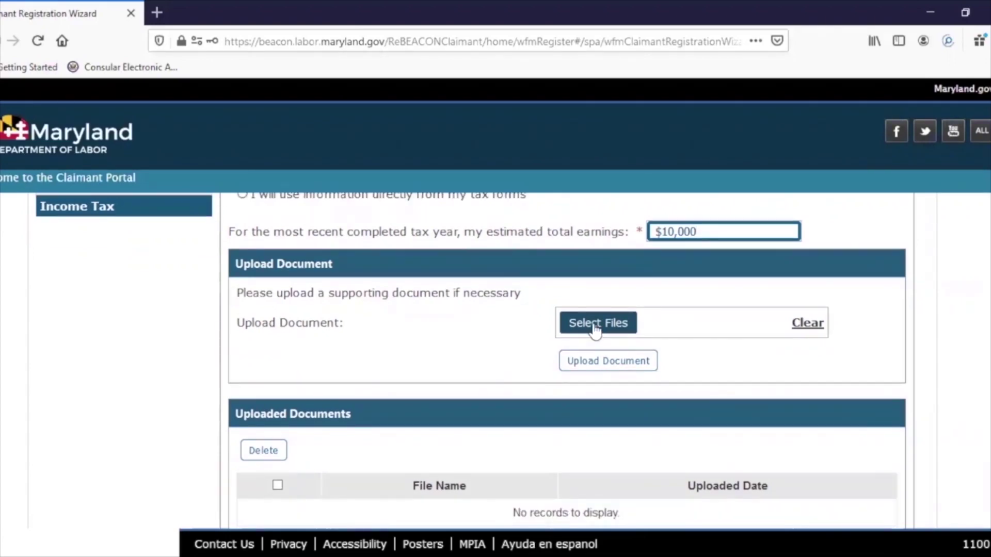
- Attach Doc637292246732705071.pdf from Downloads as the supporting document
click(594, 328)
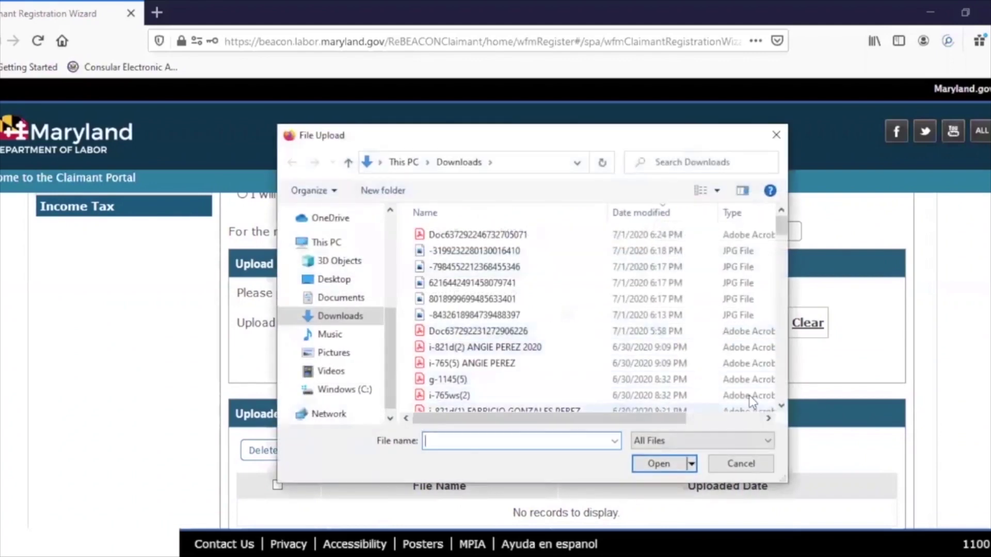
click(774, 140)
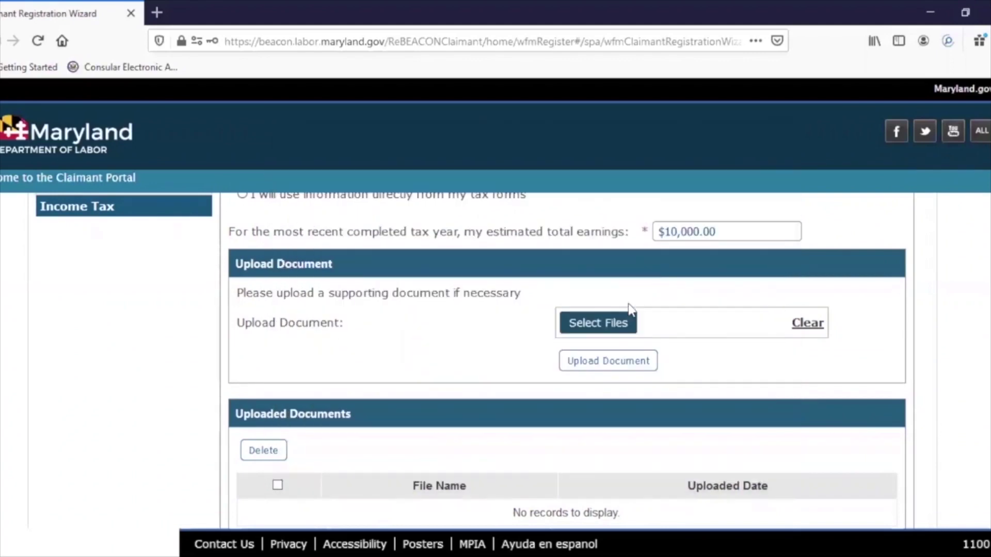
click(599, 323)
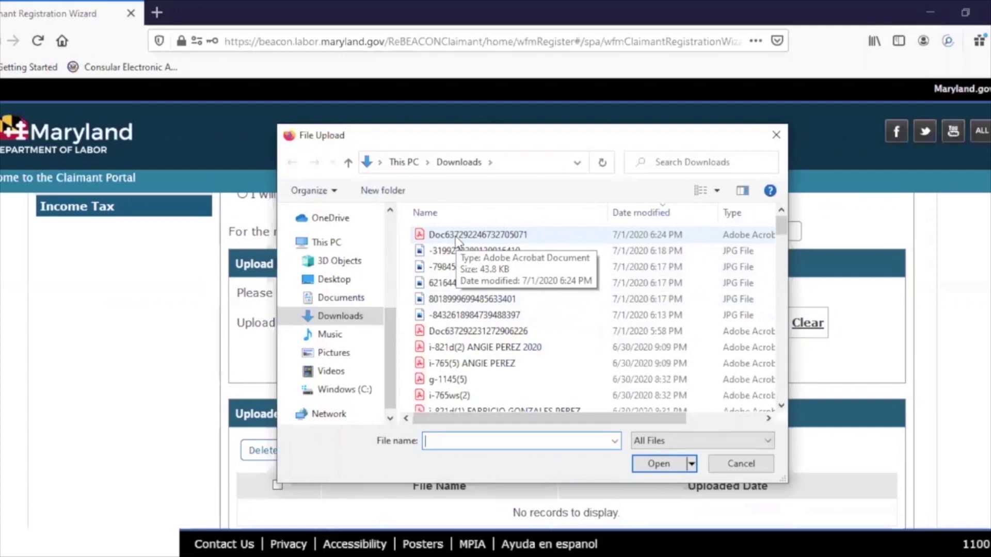
click(457, 238)
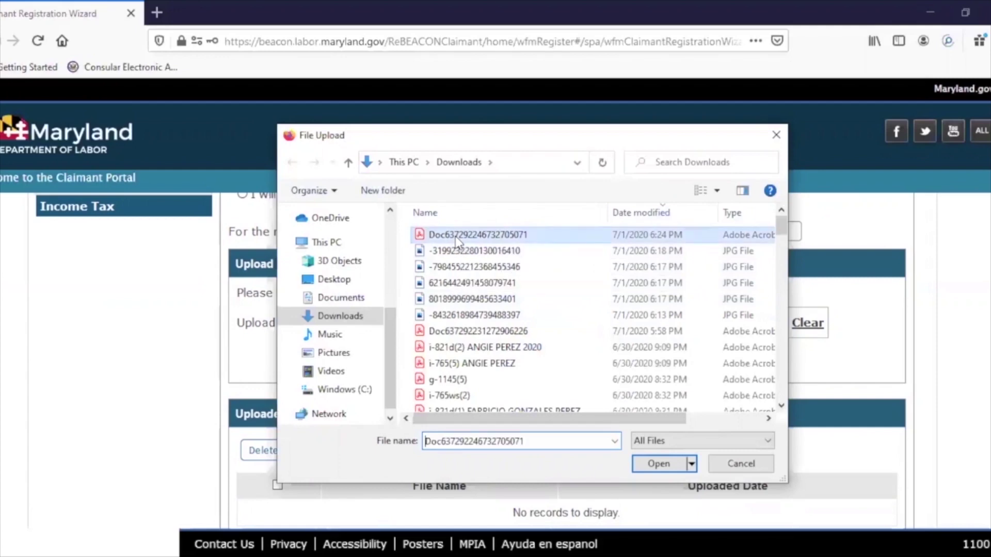
click(662, 459)
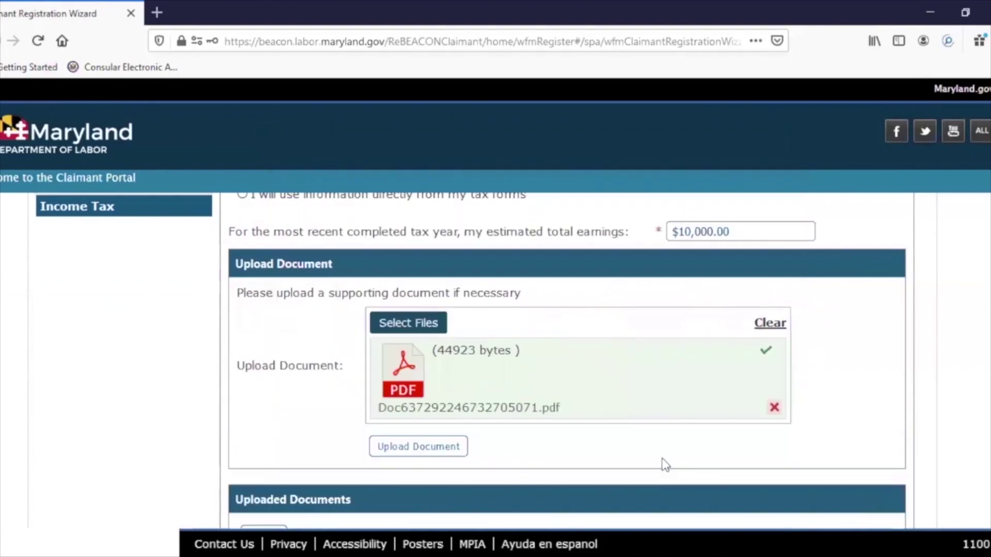
- Upload the attached PDF and tick its row in Uploaded Documents
click(413, 448)
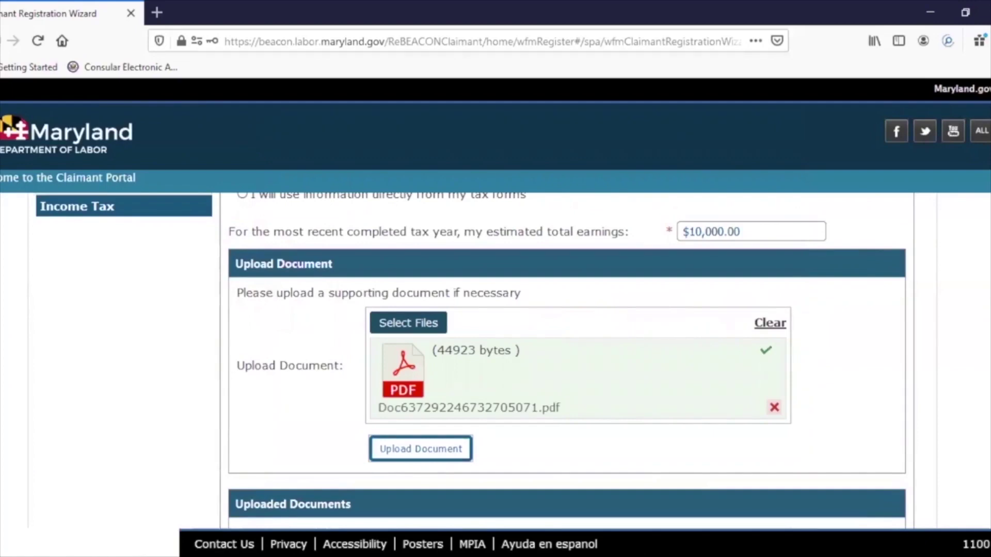
scroll(919, 501, down, 4)
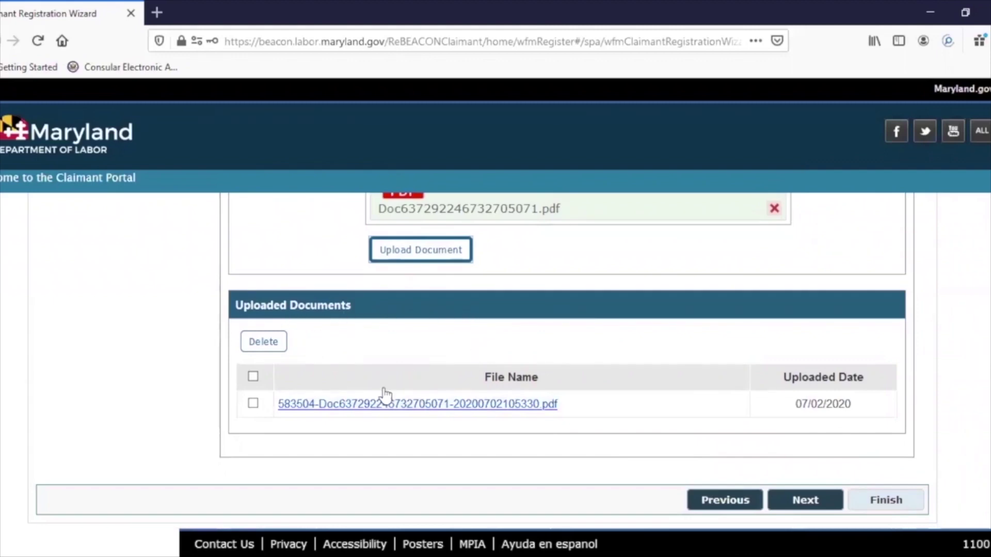
click(253, 404)
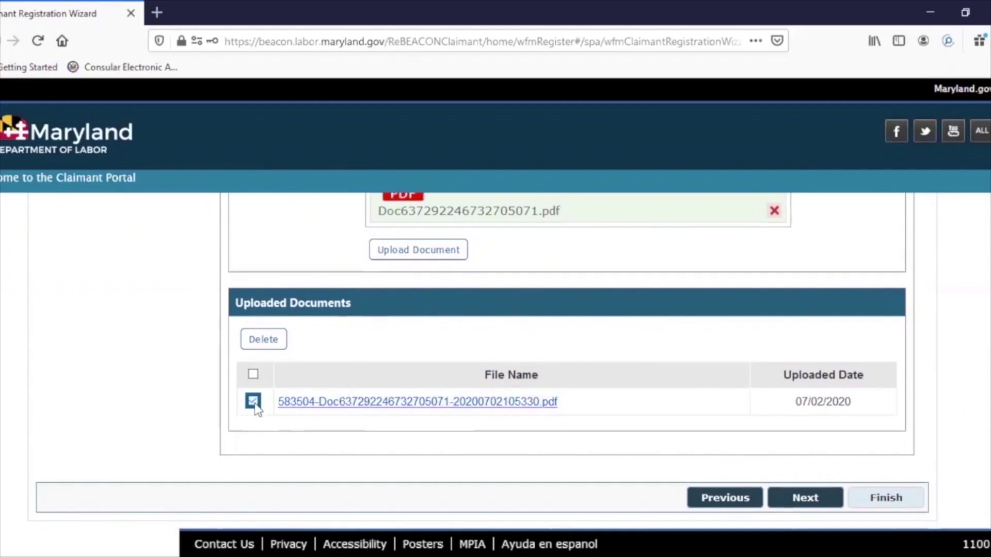
- Delete the ticked PDF from Uploaded Documents and advance past the Income Tax step
click(274, 344)
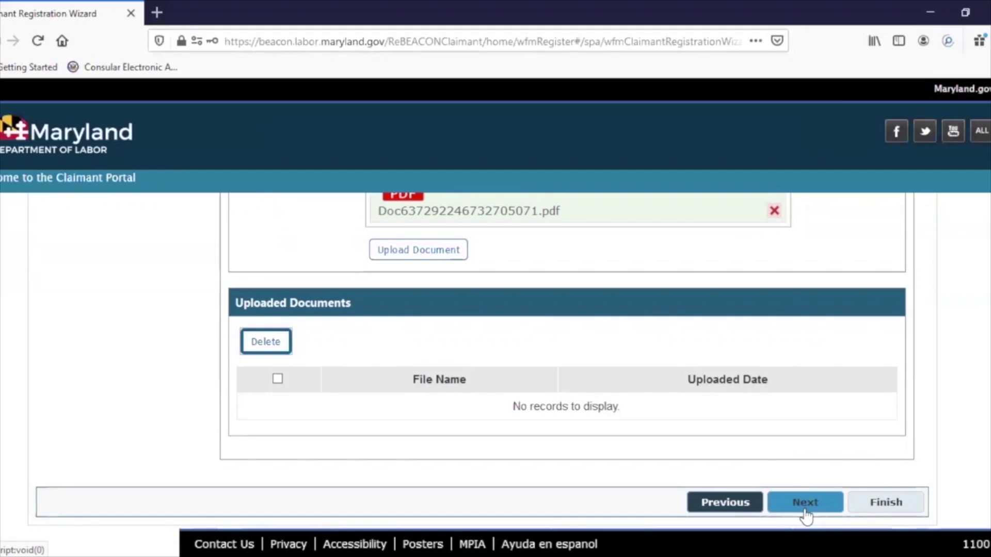
click(806, 511)
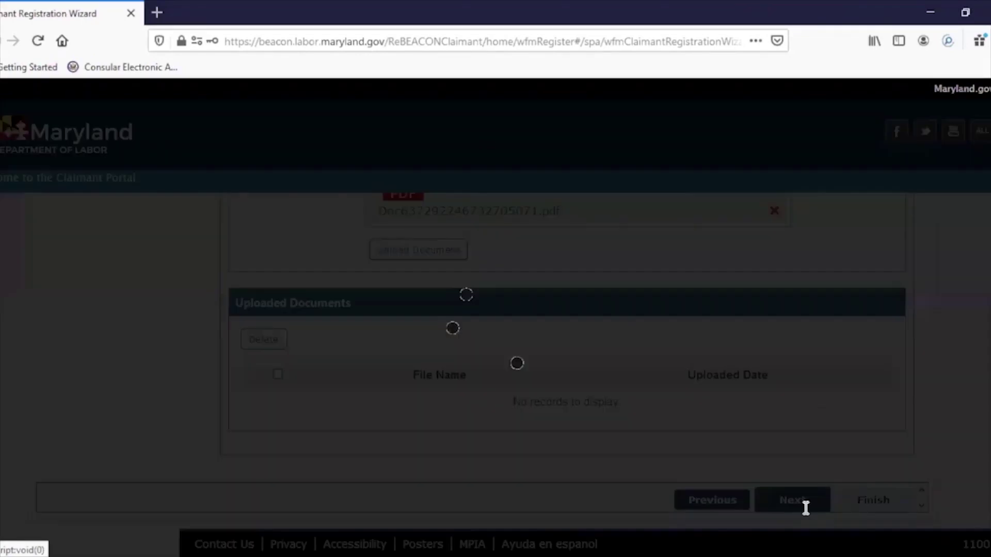